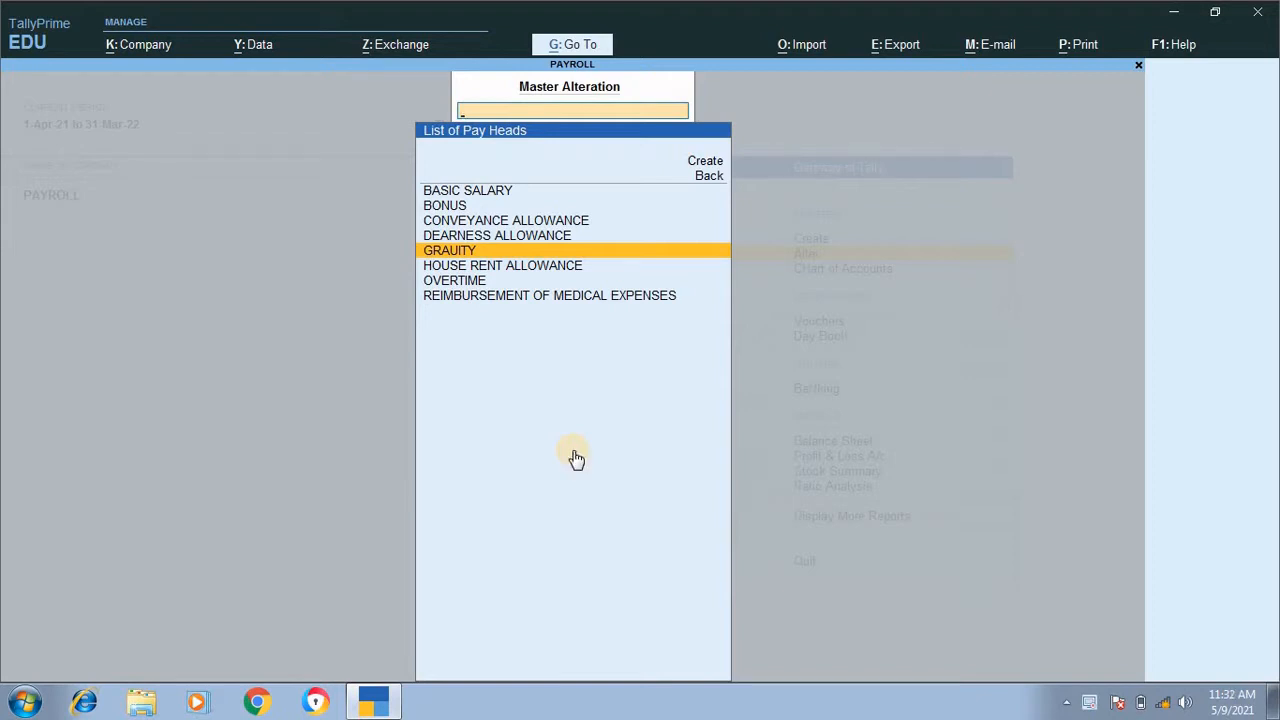
Step: Leave the pay head alteration list and start creating a new pay head master
key("Escape")
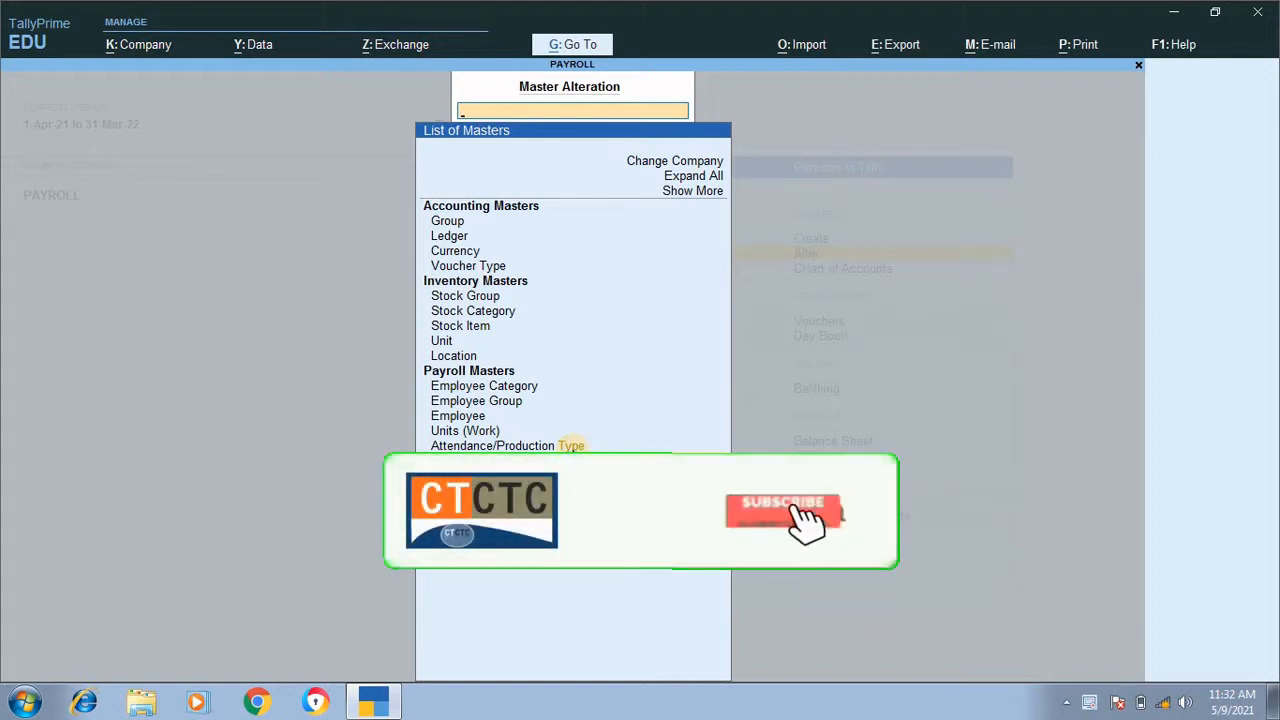
key("Escape")
key("Up")
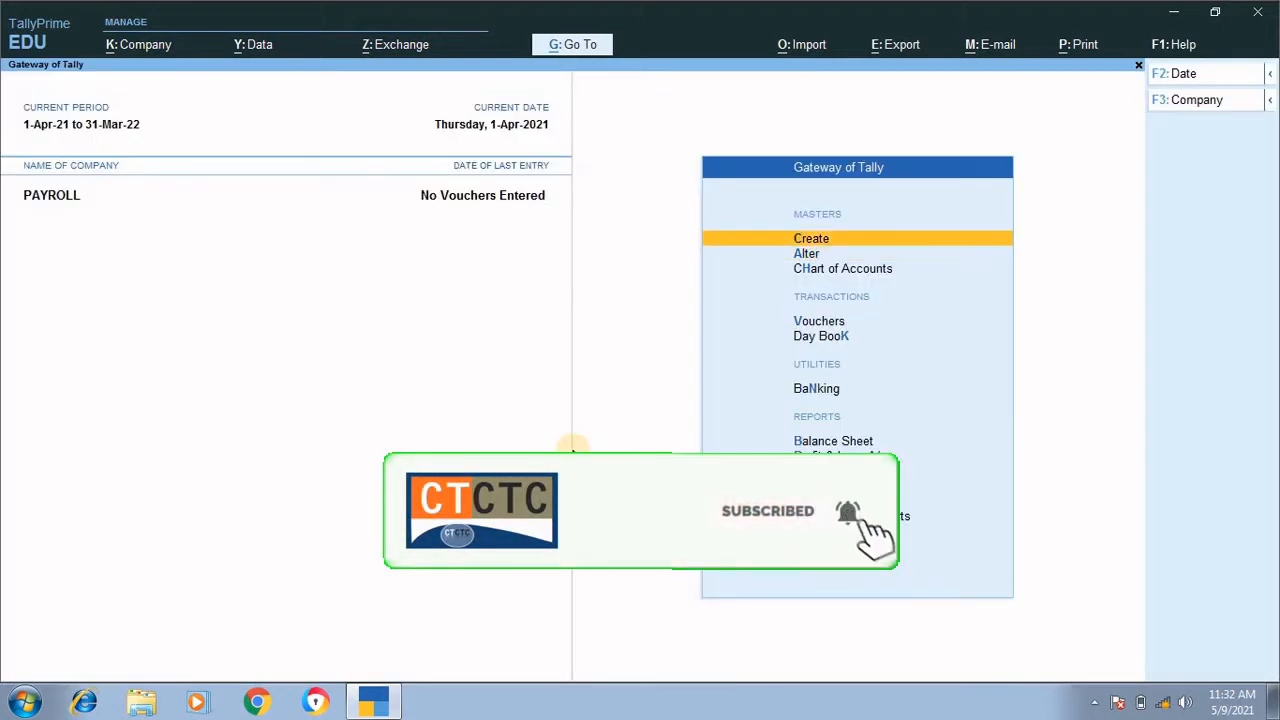
key("Return")
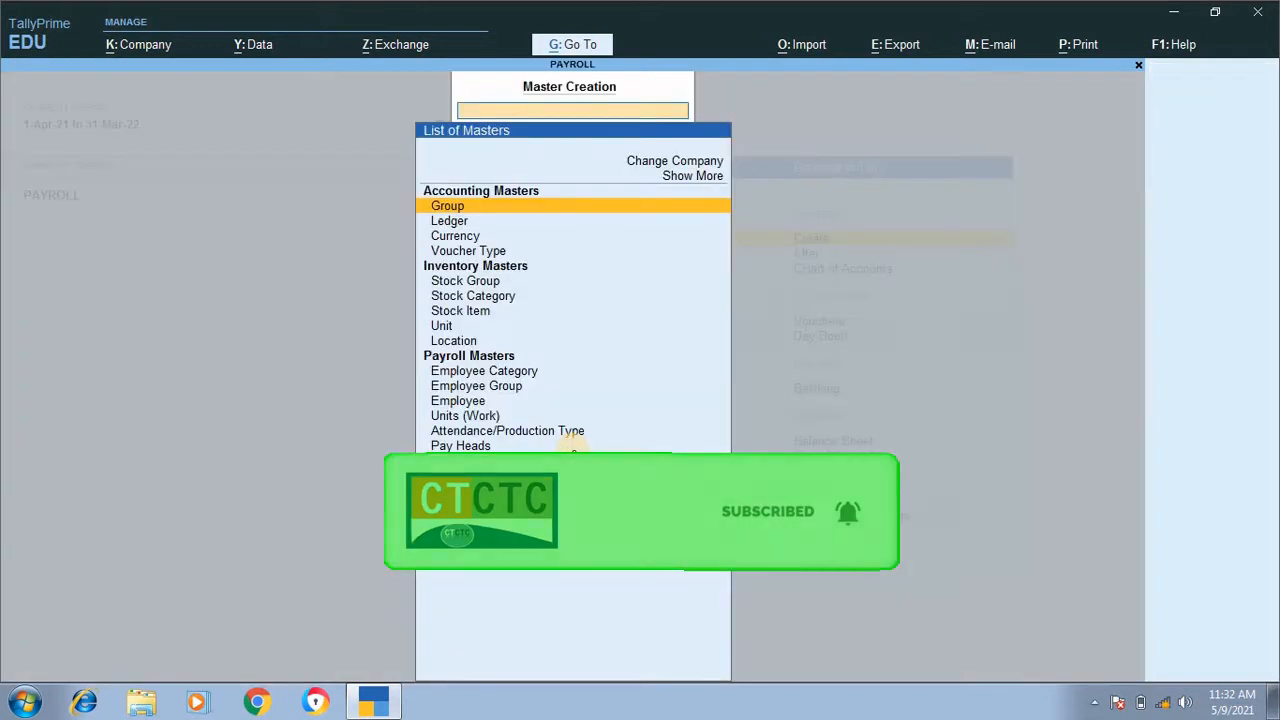
key("Down")
key("Down")
key("Down")
key("Down")
key("Down")
key("Down")
key("Down")
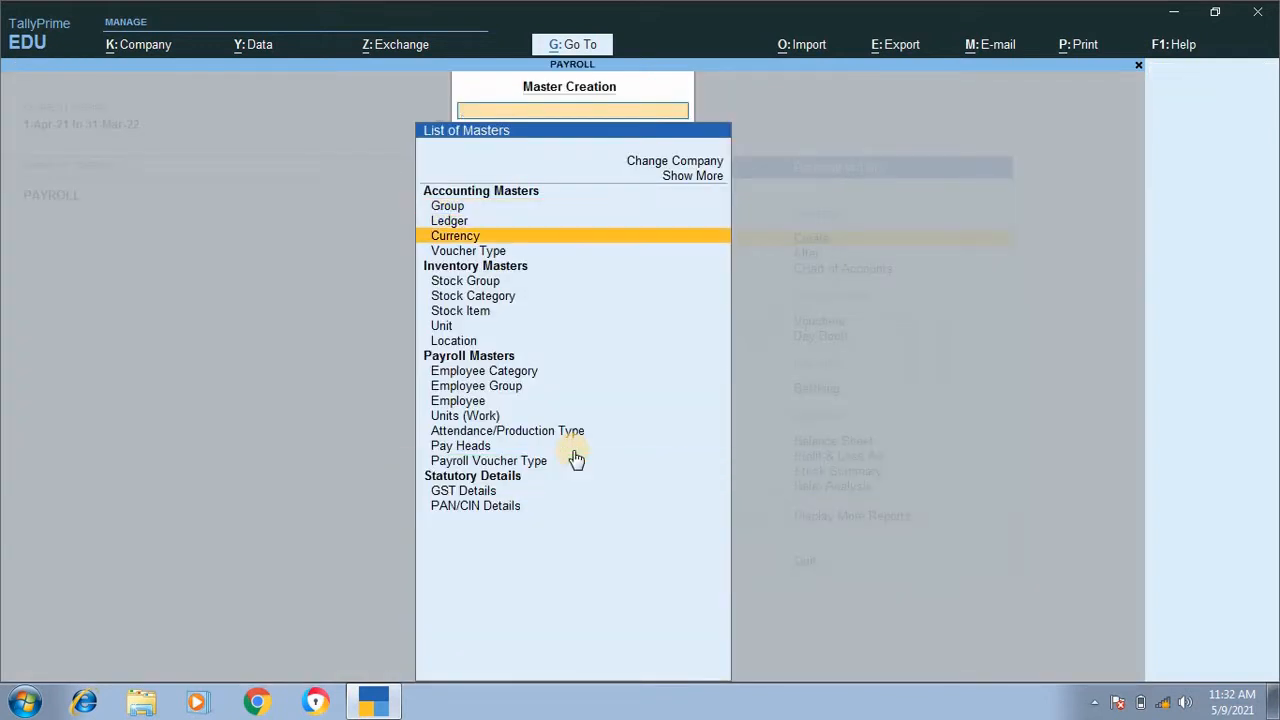
key("Down")
key("Down")
key("Down")
key("Down")
key("Down")
key("Down")
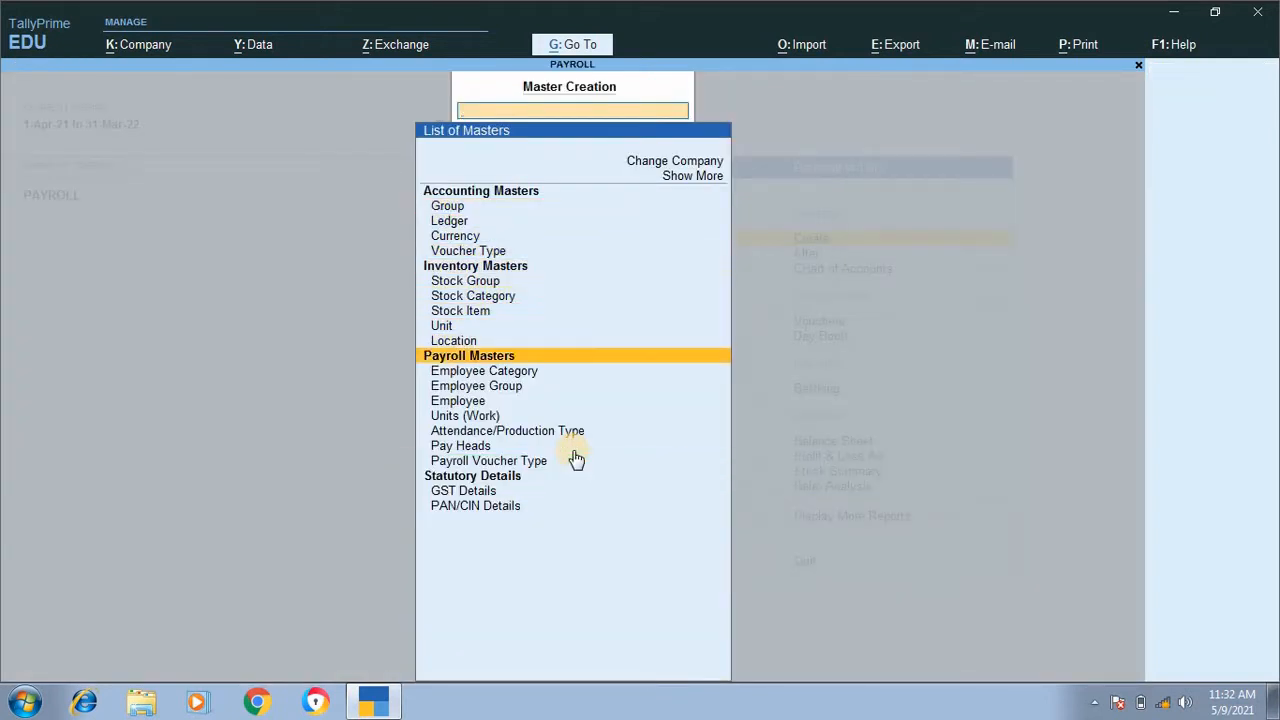
key("Down")
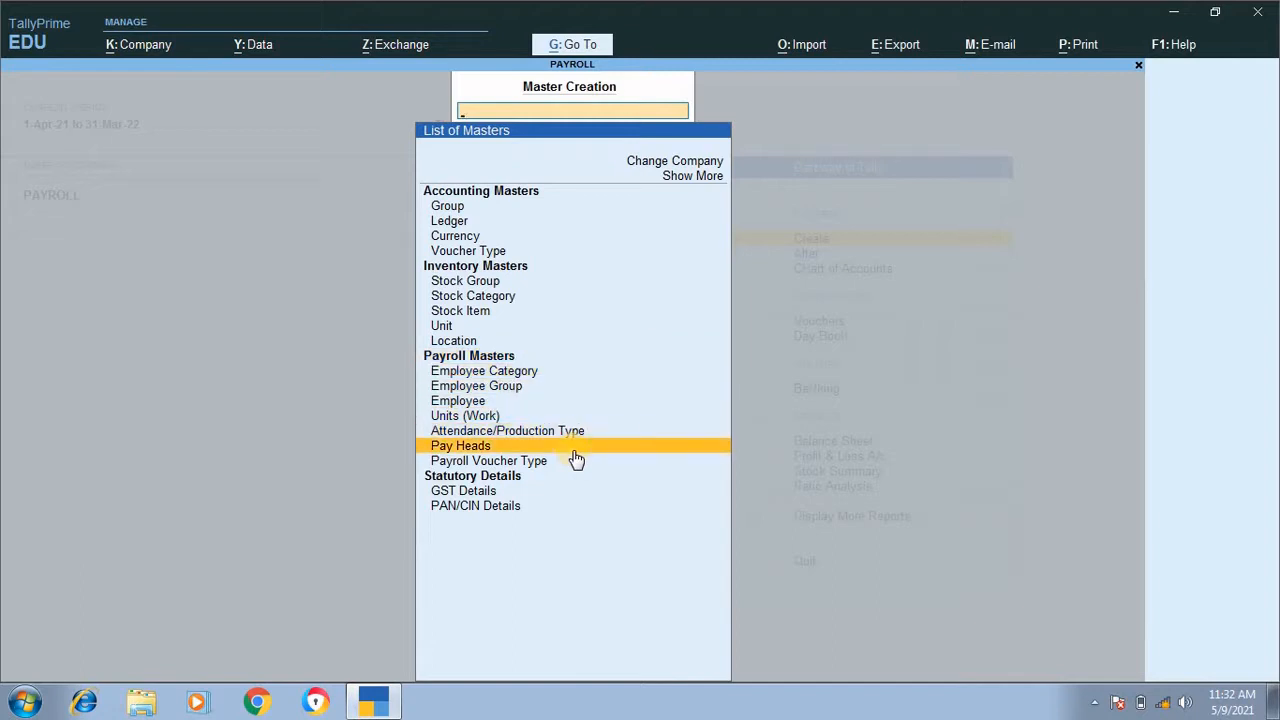
left_click(574, 452)
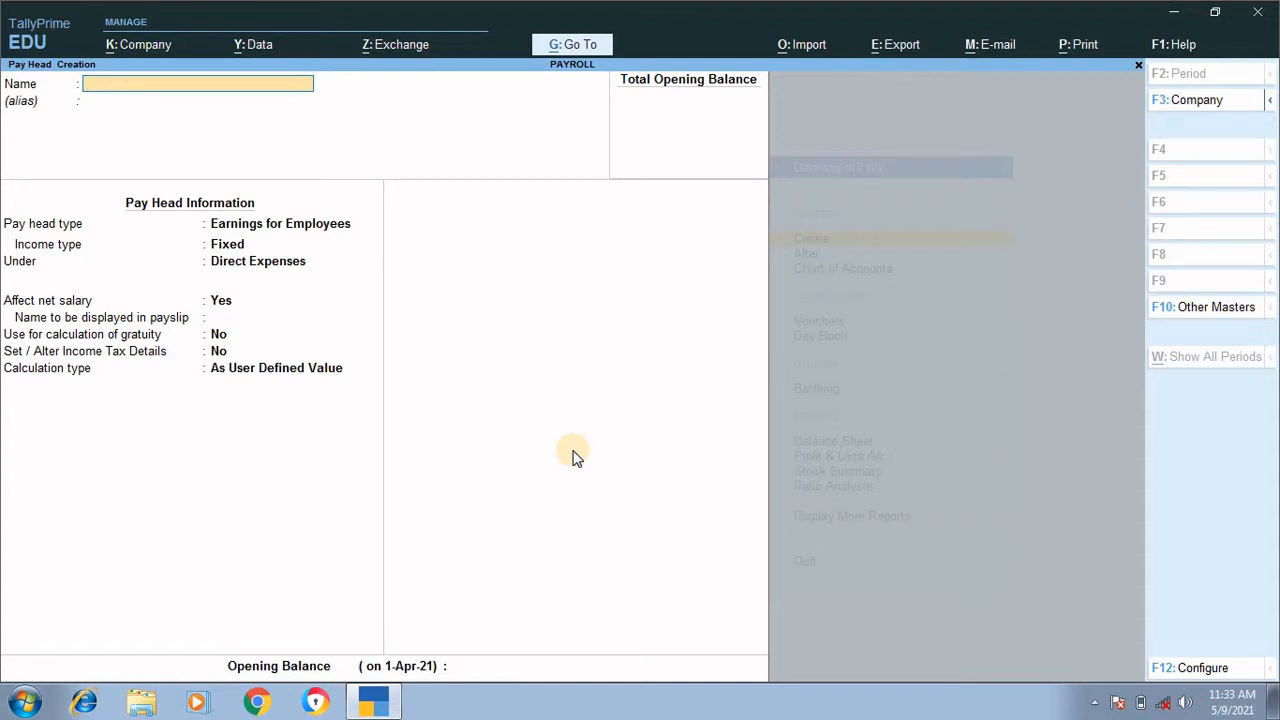
Step: Name the new pay head SALARY ADVANCE and leave its alias blank
type("SALARY ADVANCE")
key("Return")
key("Return")
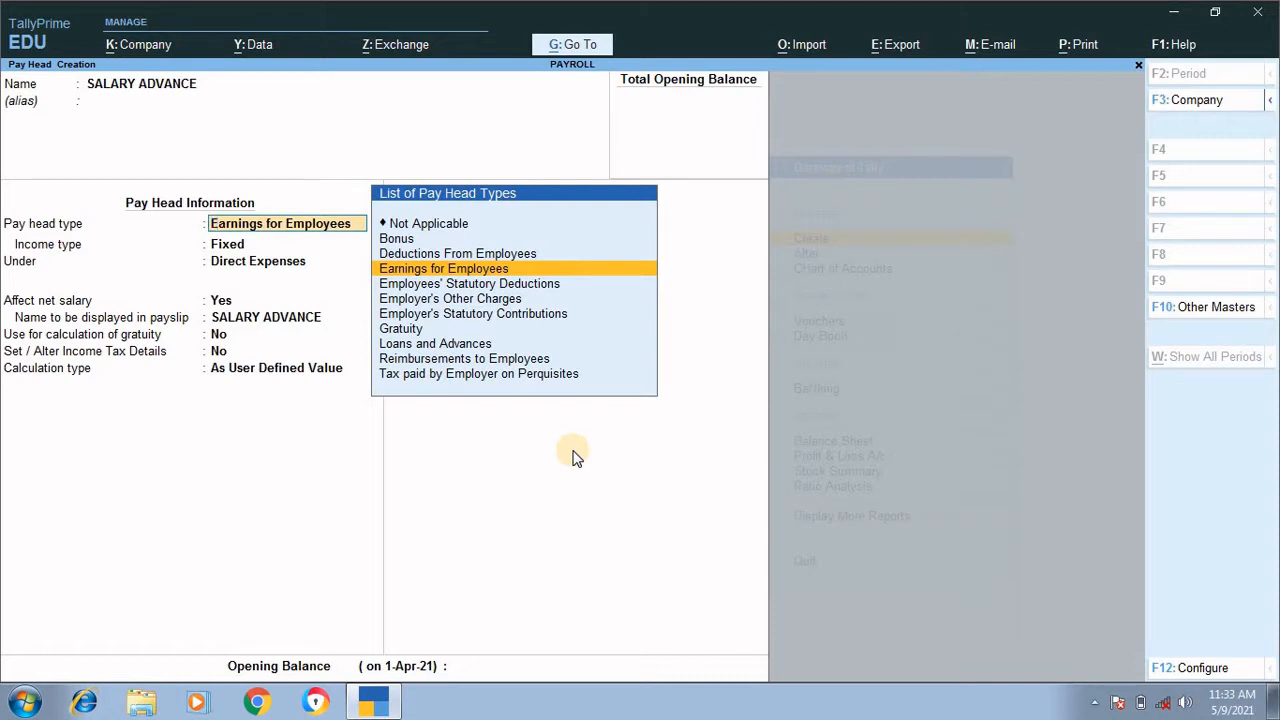
Step: Set the SALARY ADVANCE pay head type to Loans and Advances, under the group Loans & Advances (Asset)
key("Down")
key("Down")
key("Down")
key("Down")
key("Down")
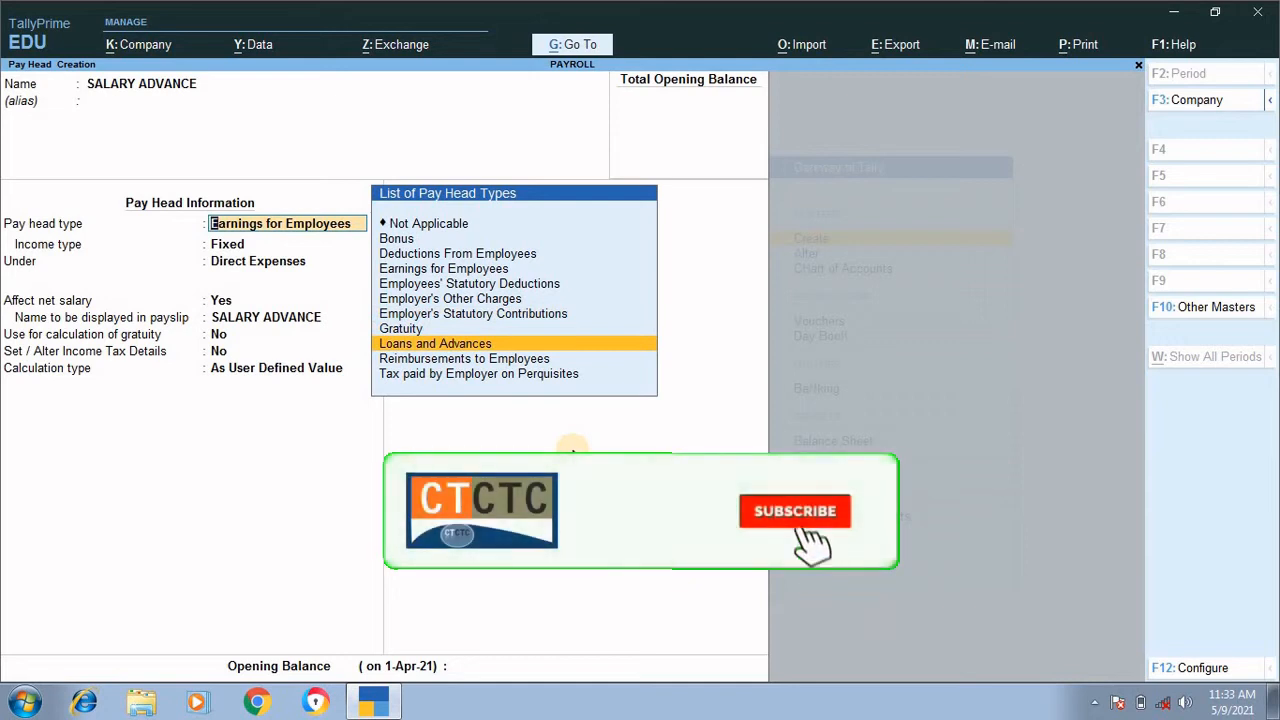
key("Return")
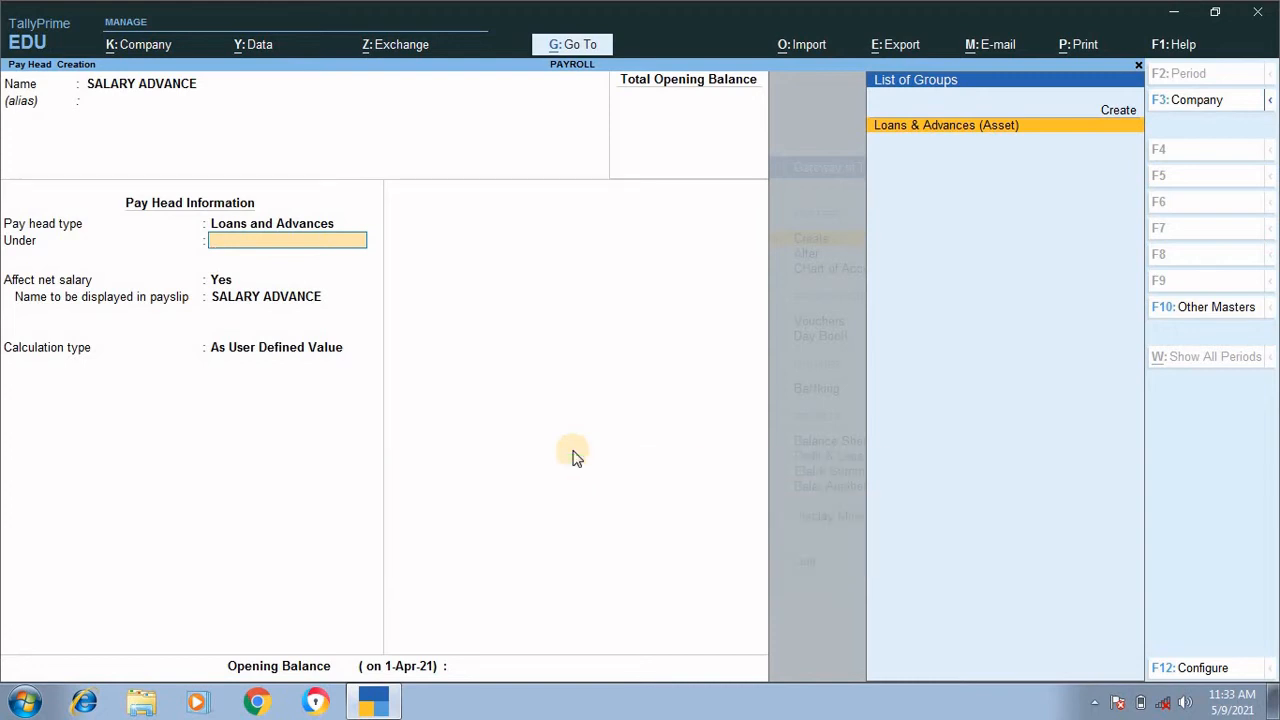
key("Return")
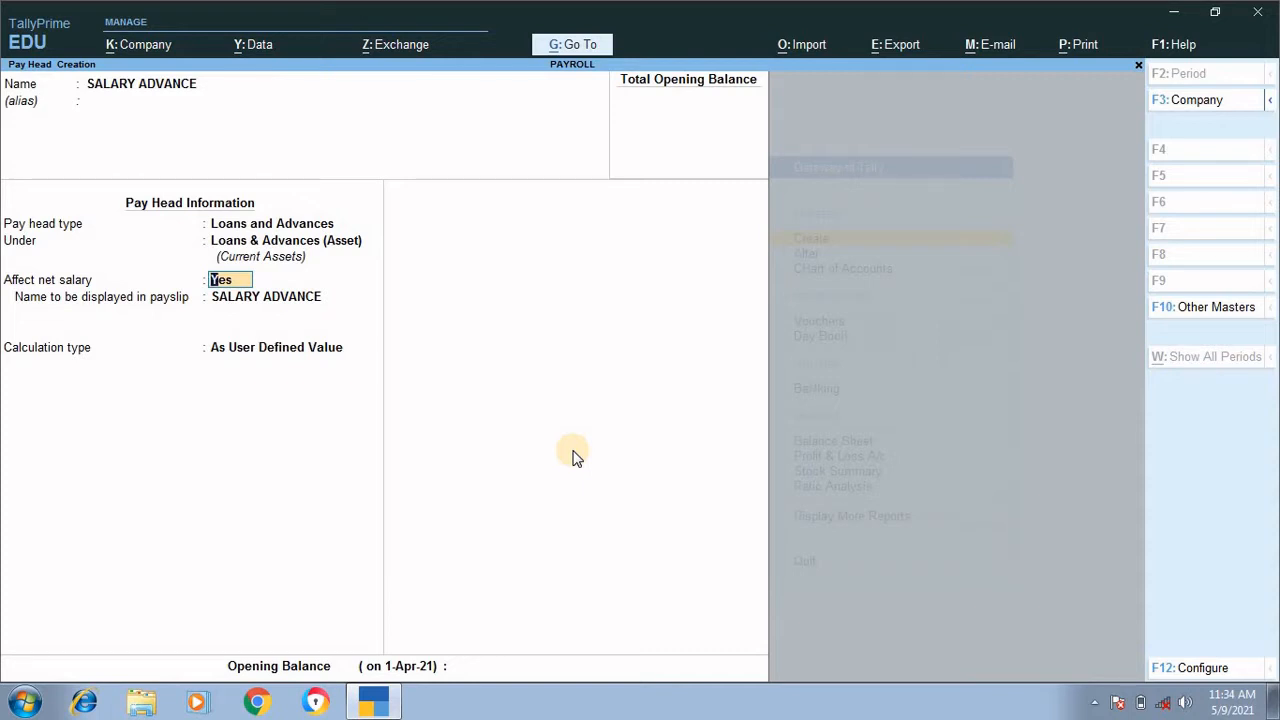
Step: Keep Affect net salary at Yes and calculation type As User Defined Value, then save the SALARY ADVANCE pay head without an opening balance
key("Return")
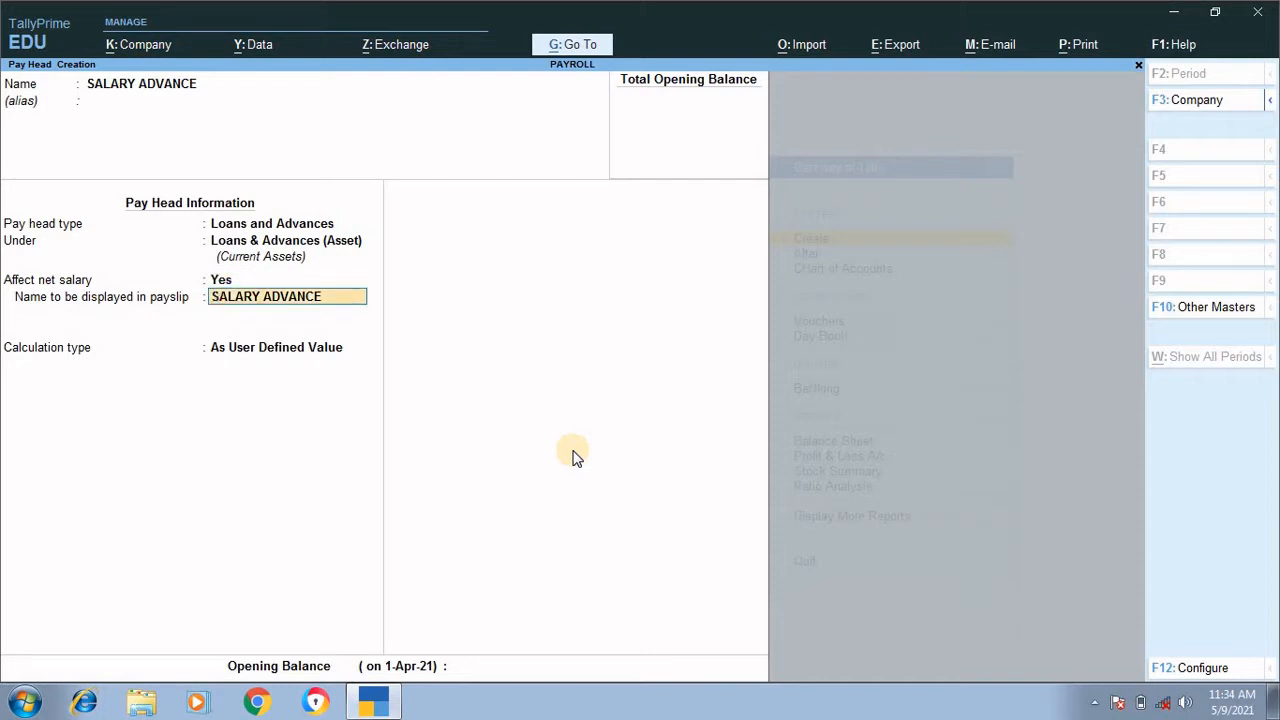
key("Return")
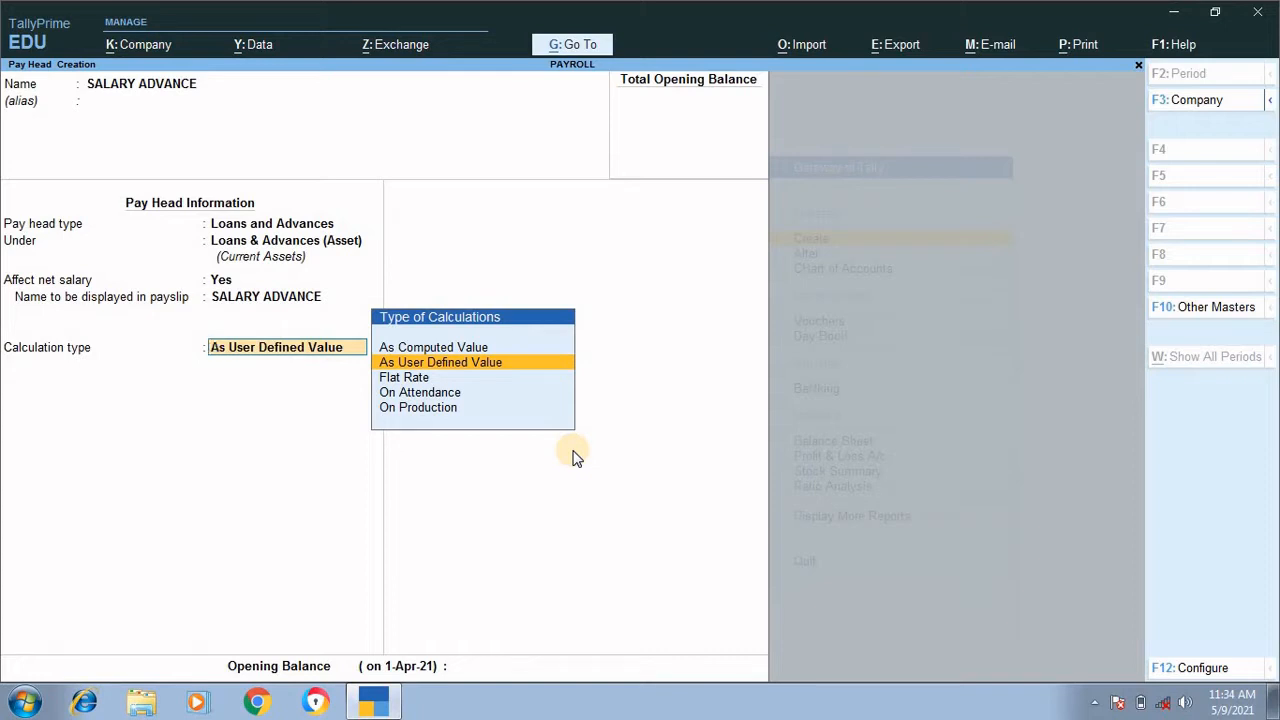
key("Return")
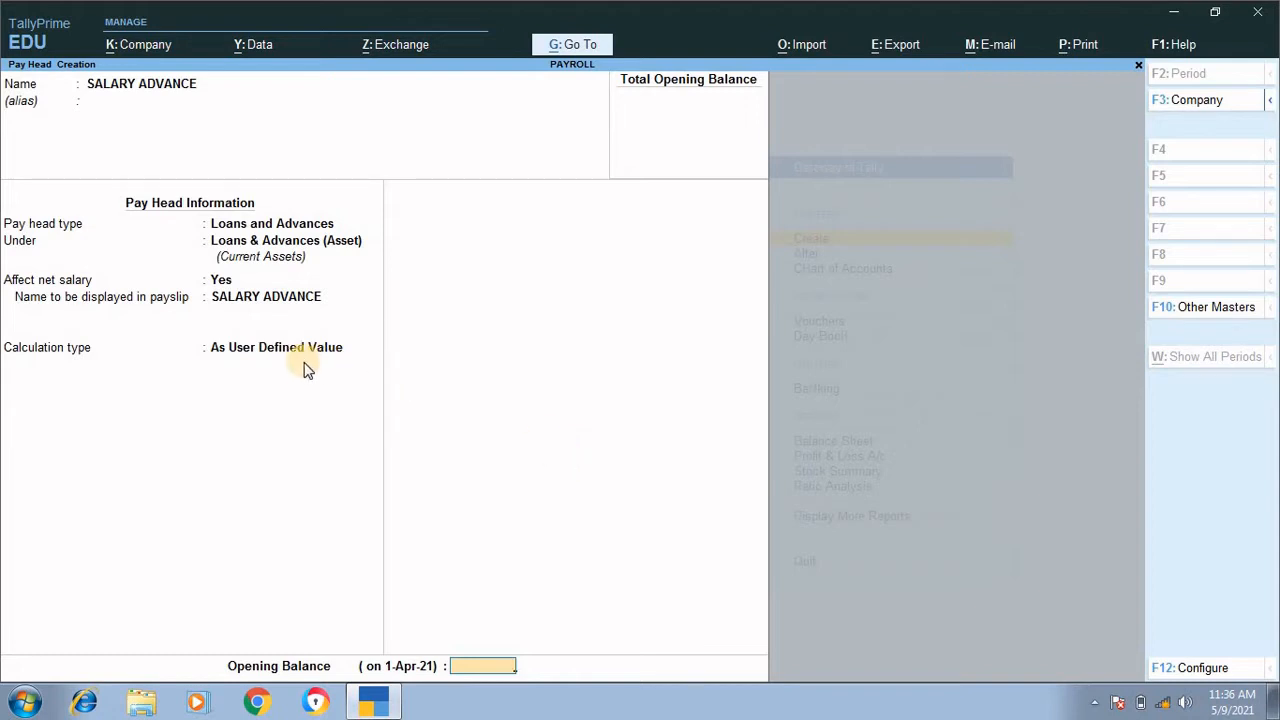
key("Return")
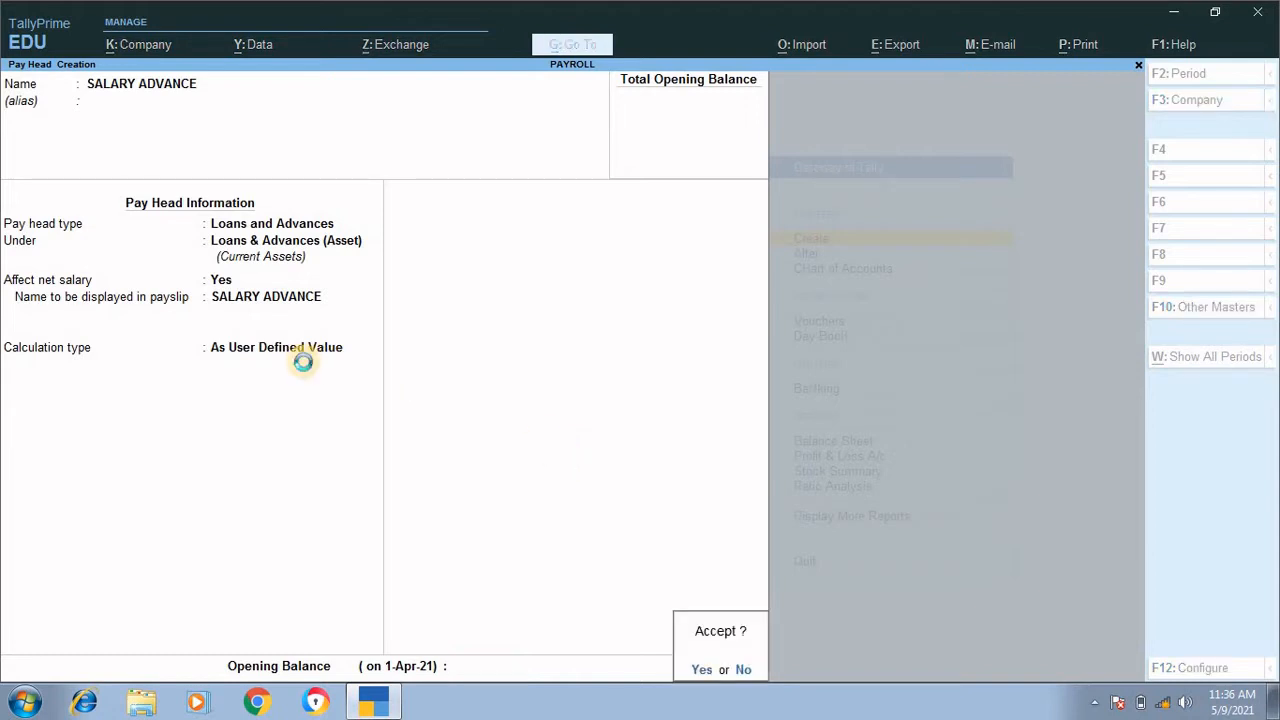
key("Return")
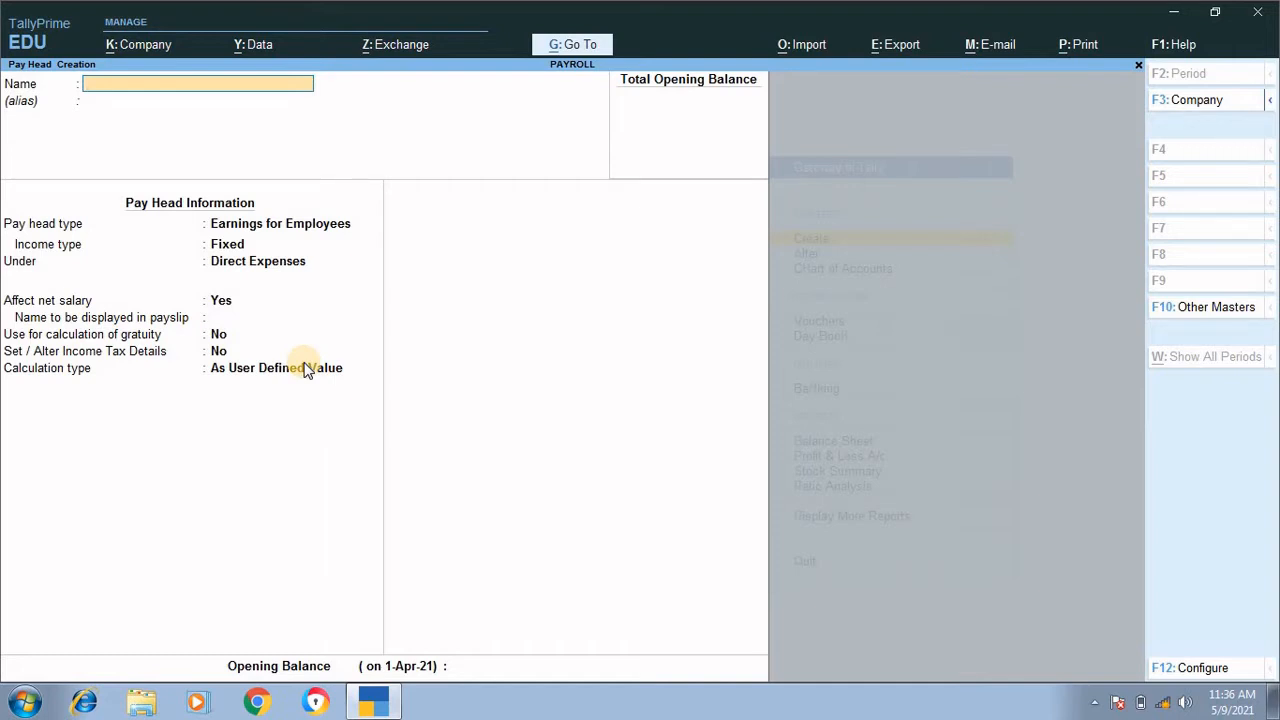
Step: Name the next pay head EMPLOYEE PF DEDUCTION@12% and leave its alias blank
type("EMPLOYEE PF DEDU")
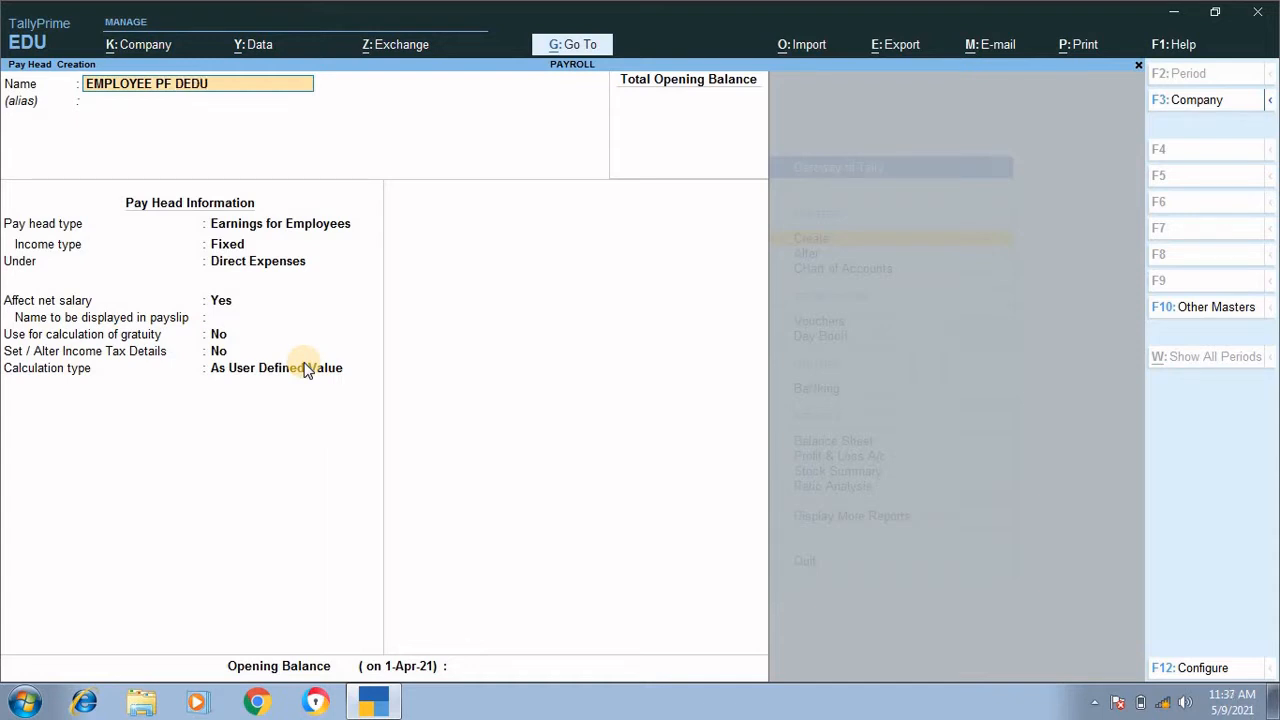
type("CTION@12%")
key("Return")
key("Return")
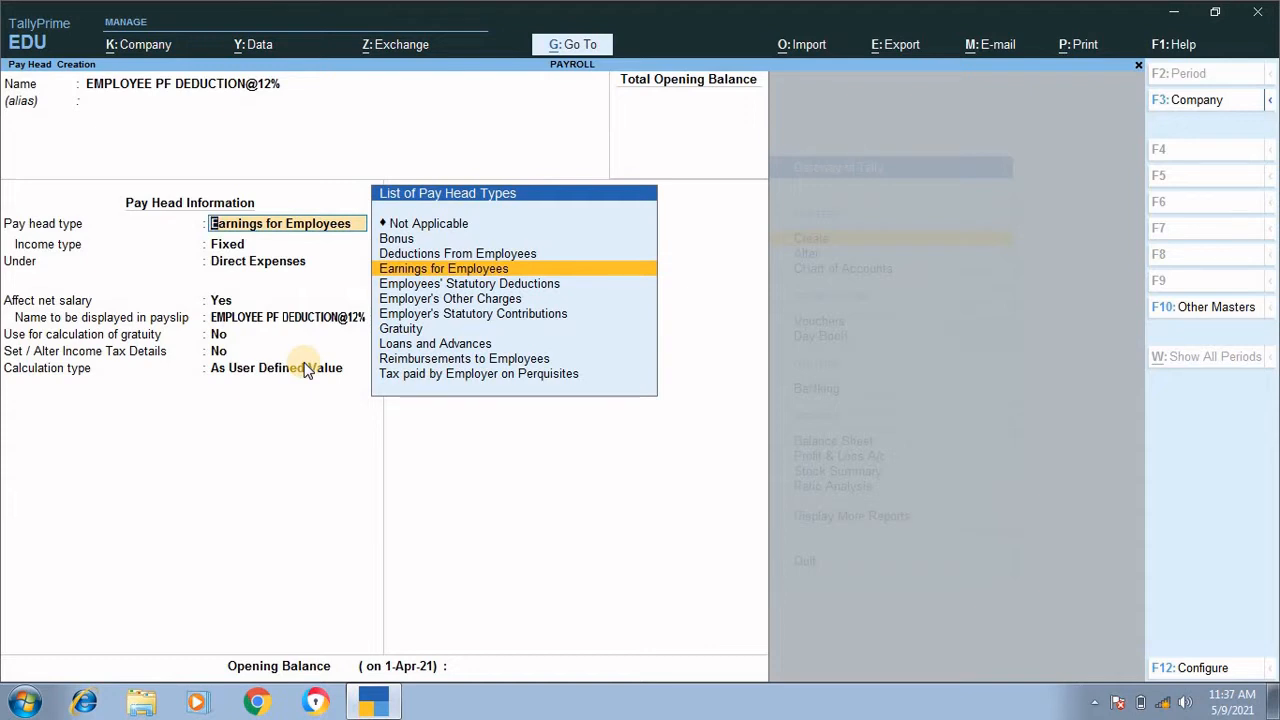
Step: Set the pay head type to Employees' Statutory Deductions with statutory pay type PF Account (A/c No. 1)
key("Down")
key("Down")
key("Up")
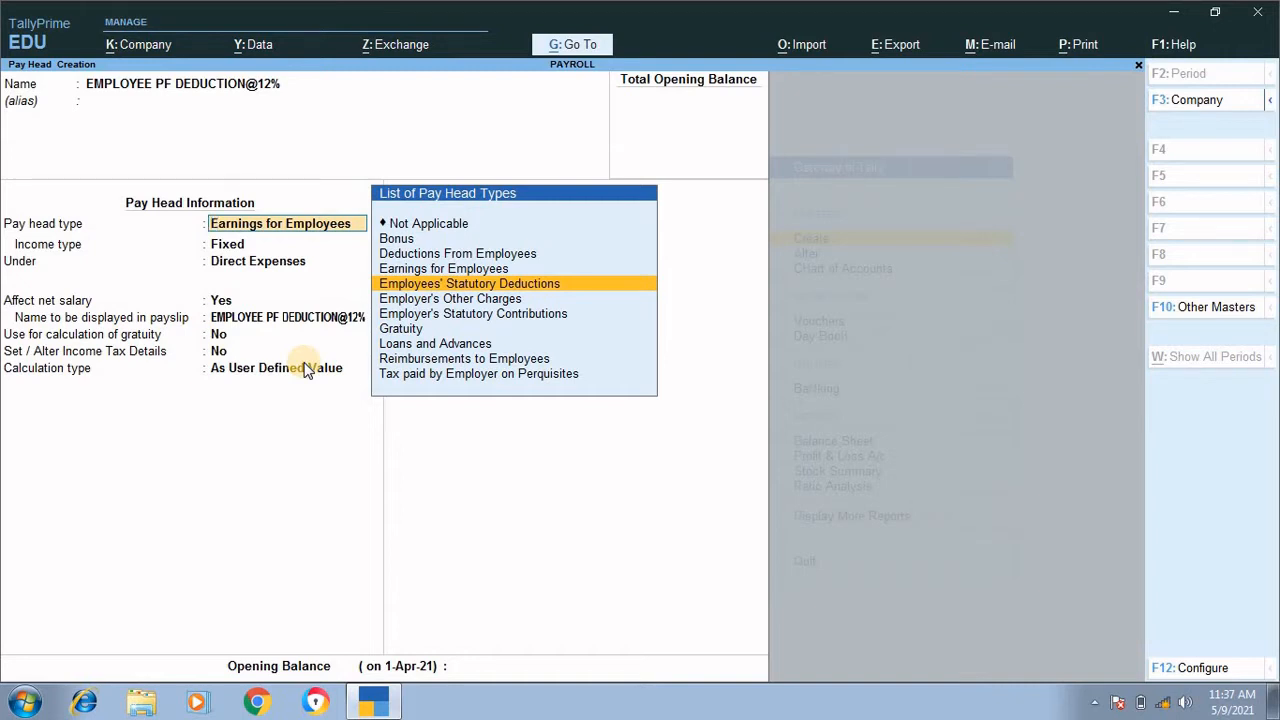
key("Return")
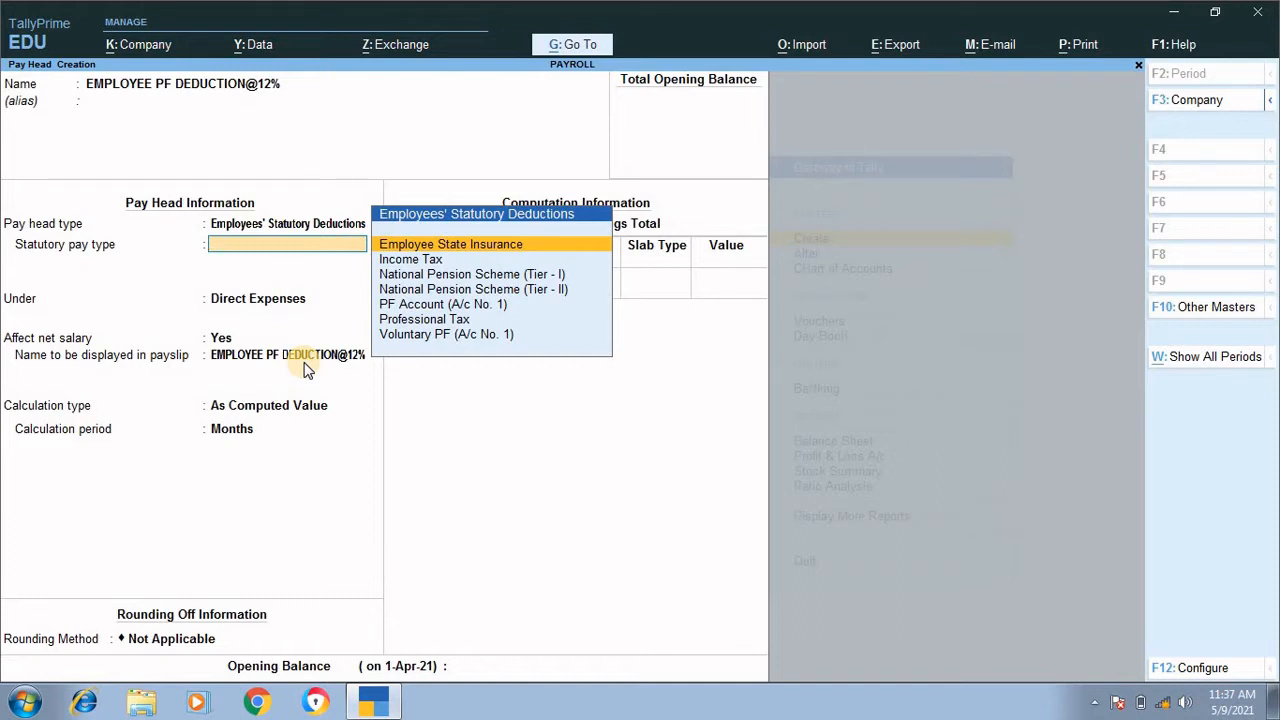
key("Down")
key("Down")
key("Down")
key("Down")
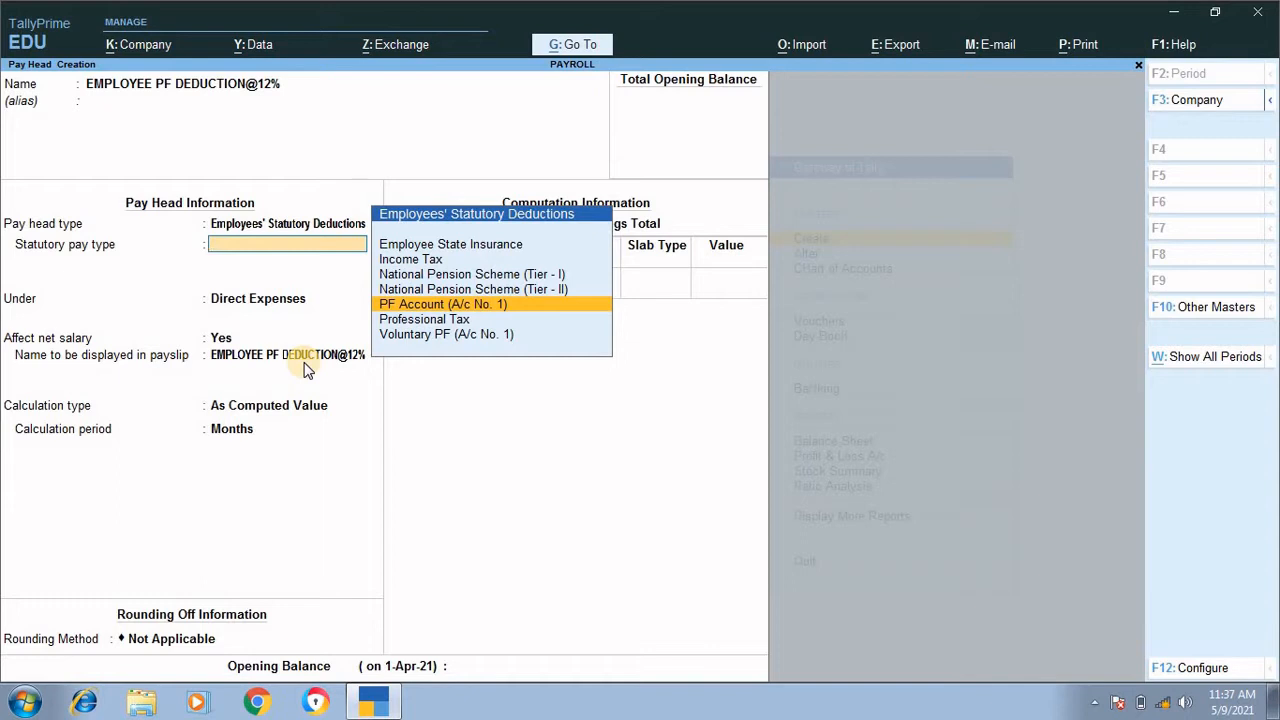
key("Return")
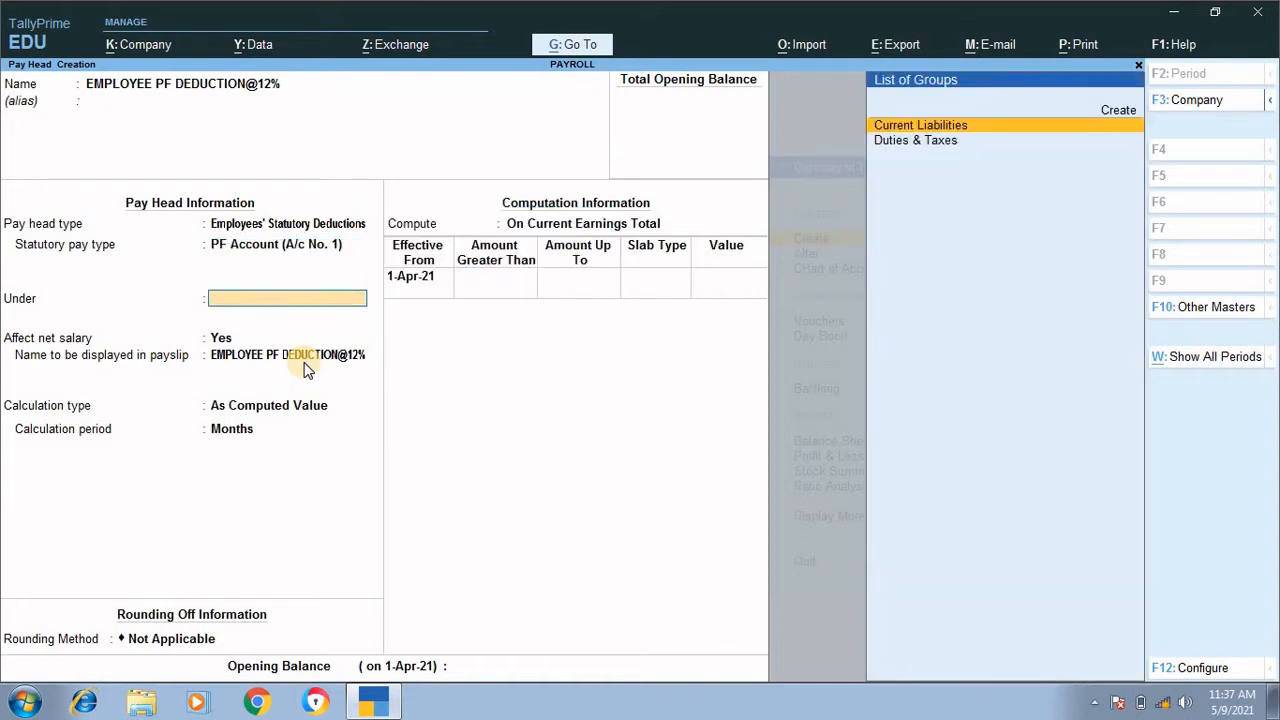
Step: Place the PF deduction under Current Liabilities, keeping Affect net salary at Yes and the default payslip name
key("Return")
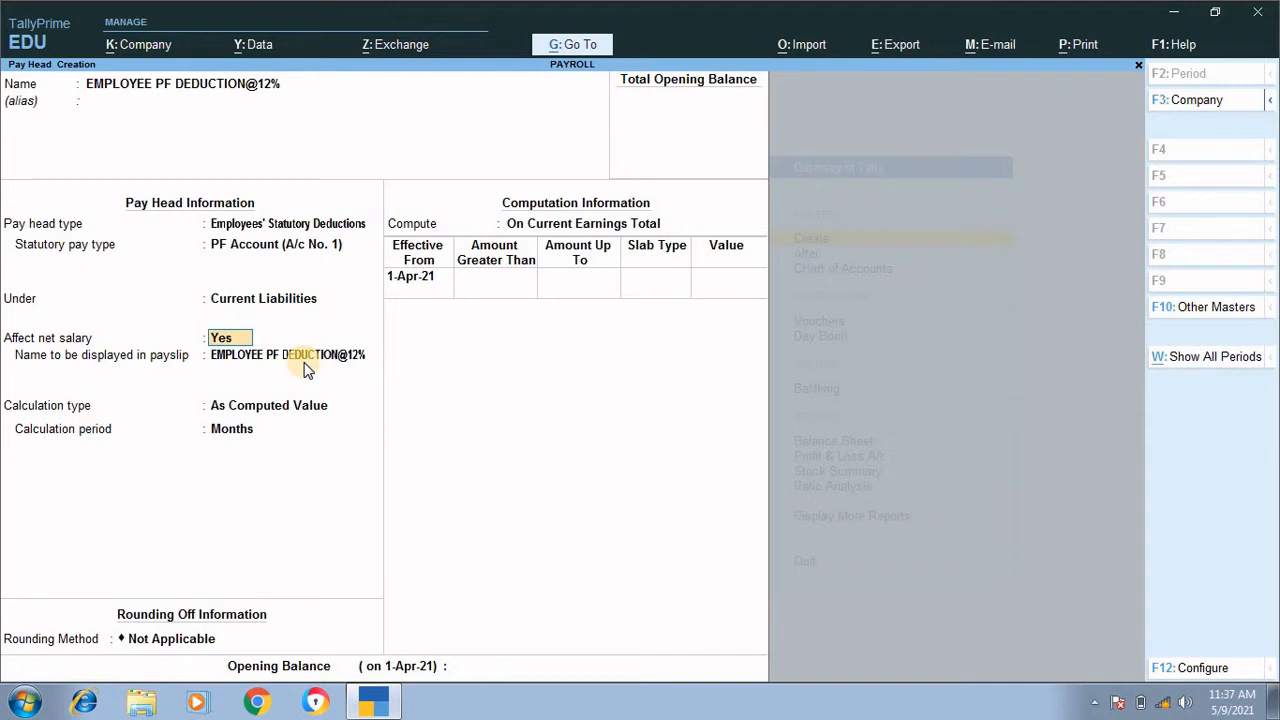
key("Return")
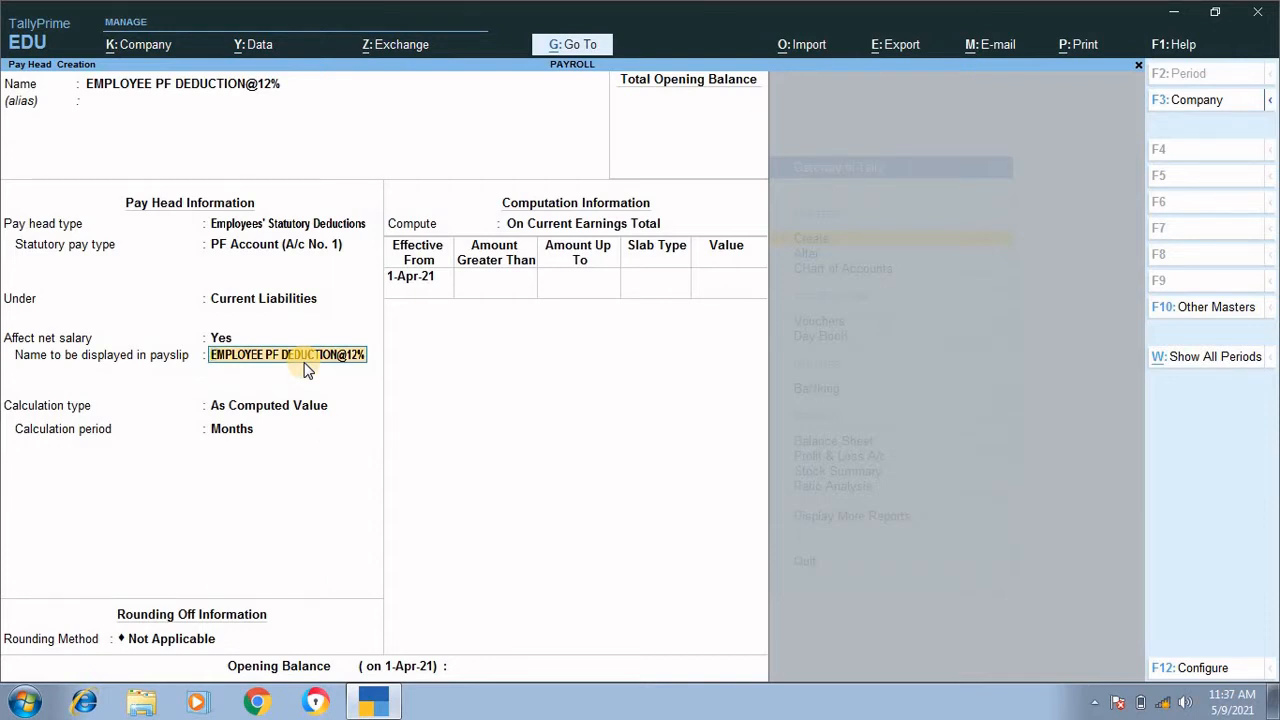
key("Return")
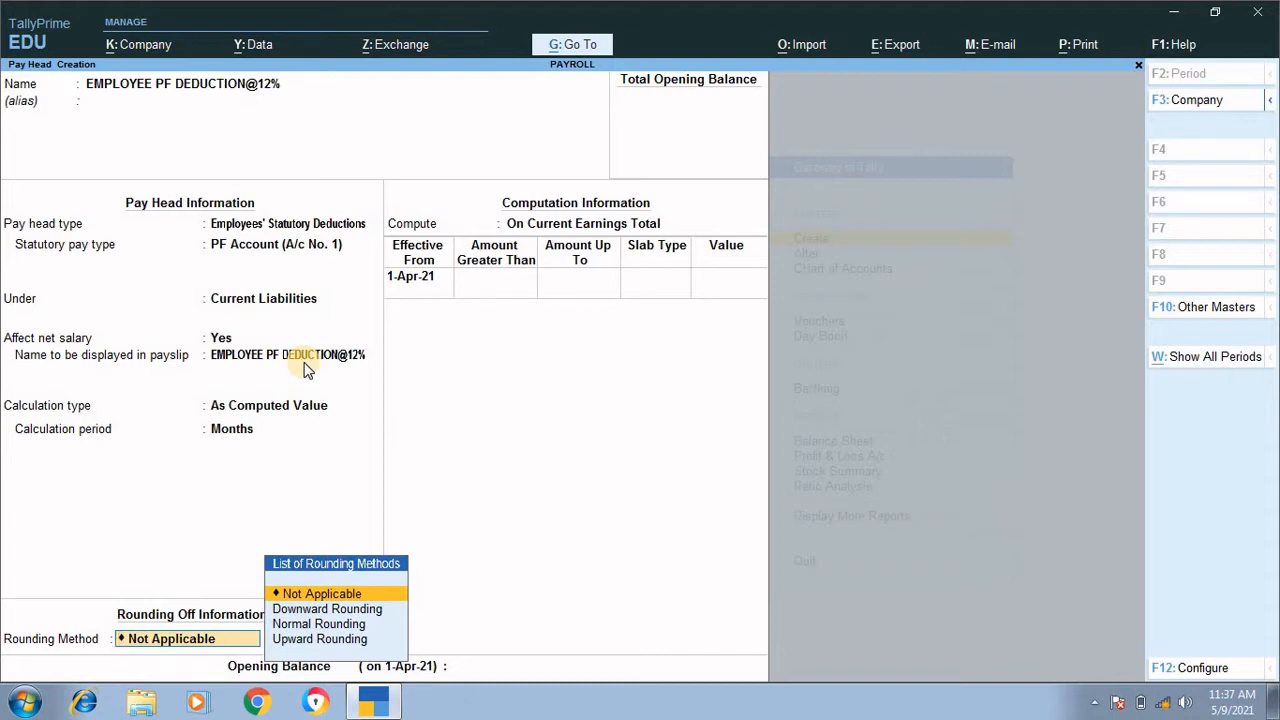
Step: Set the PF deduction's rounding method to Normal Rounding with a limit of 1
key("Return")
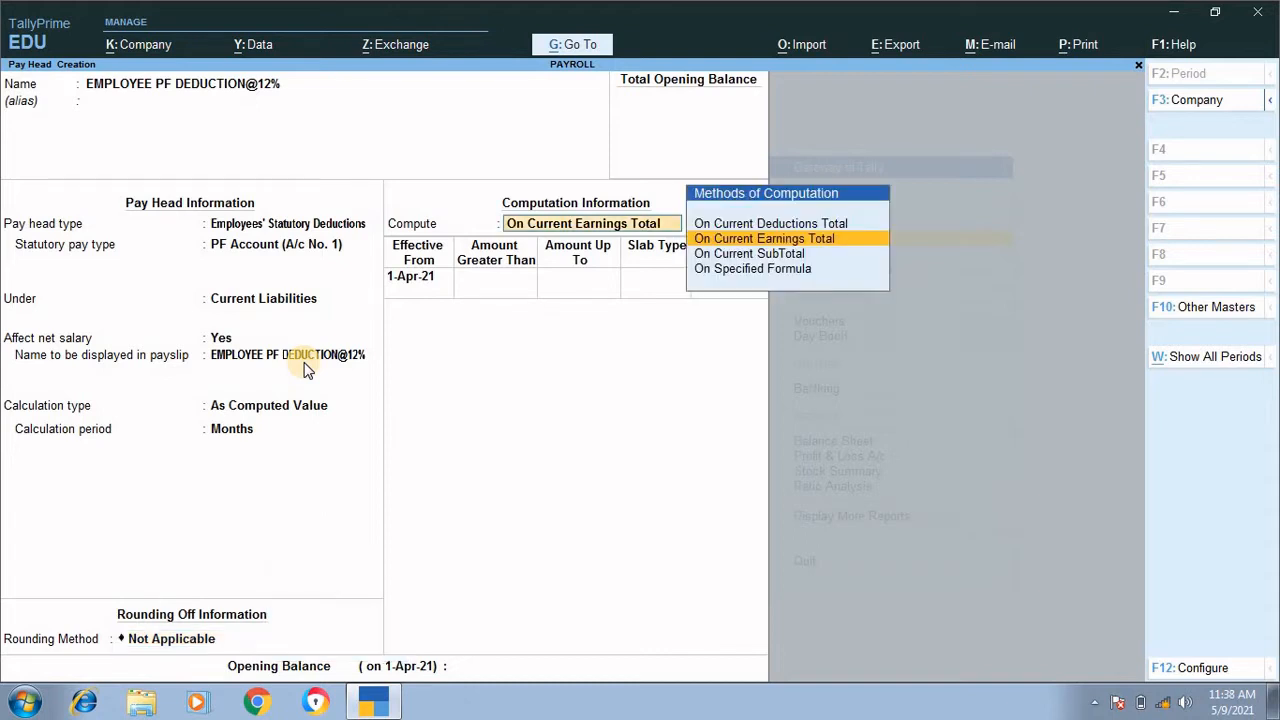
key("BackSpace")
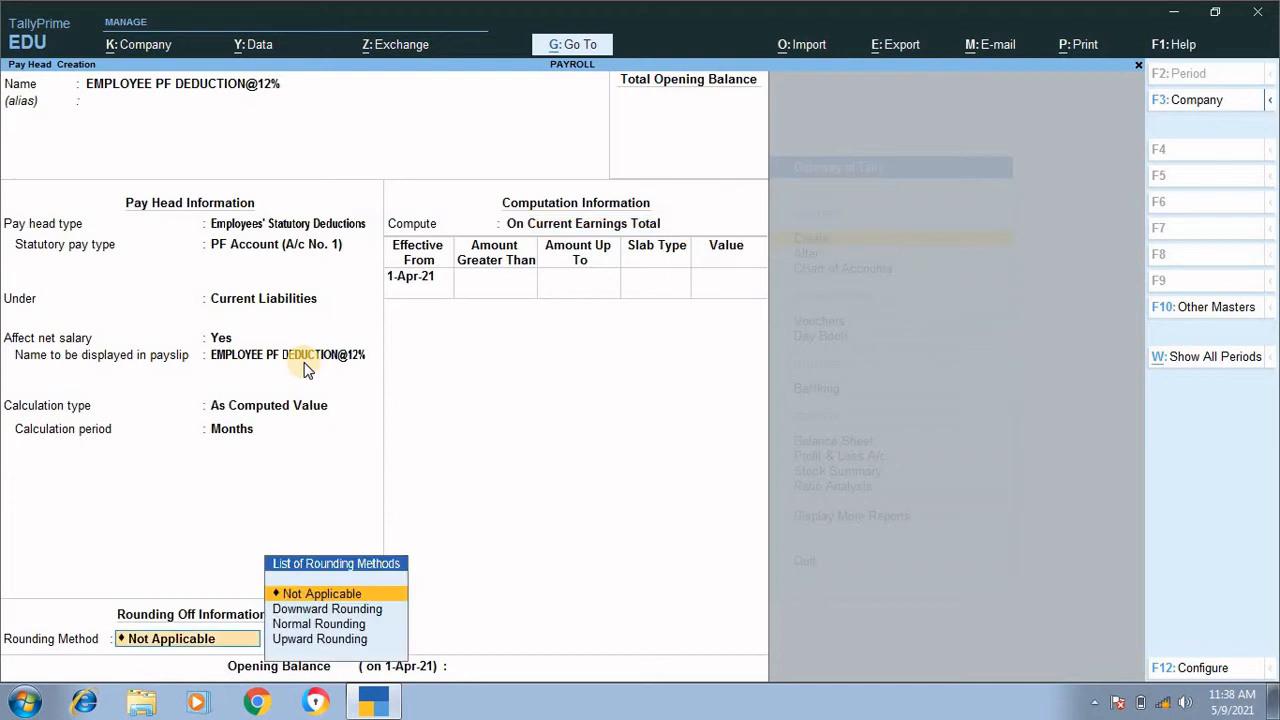
key("Down")
key("Down")
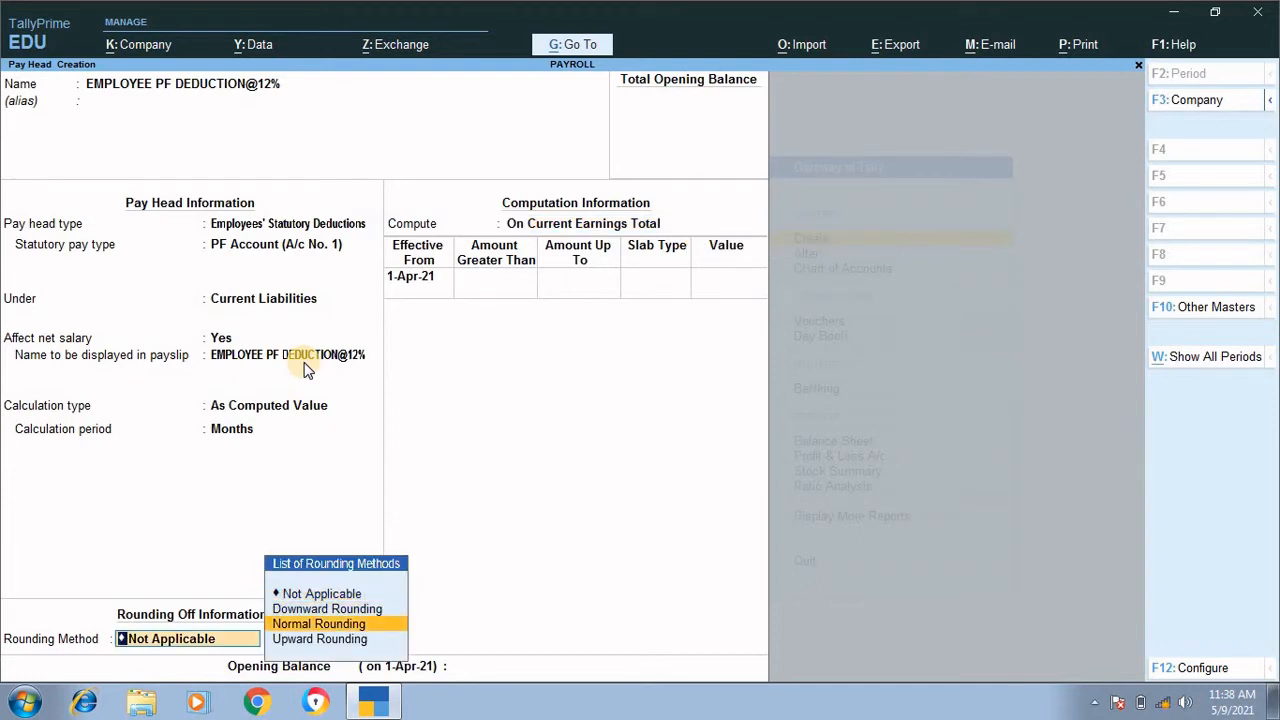
key("Return")
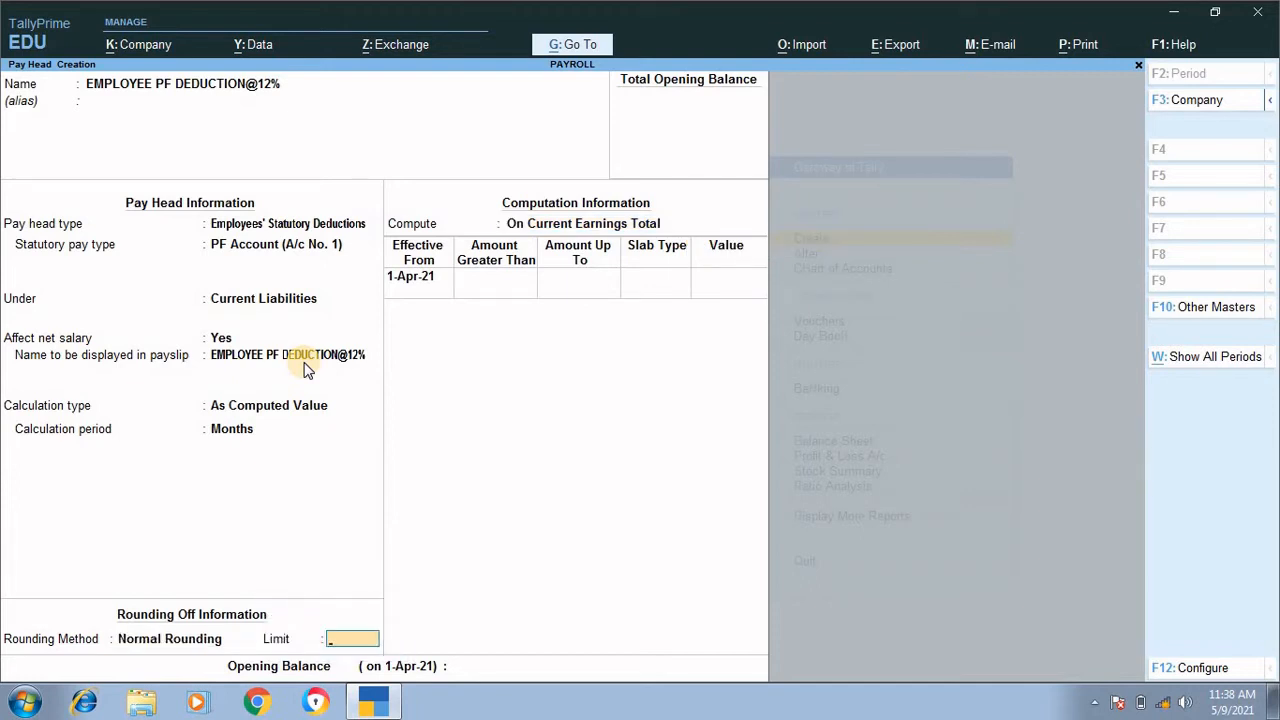
type("1")
key("Return")
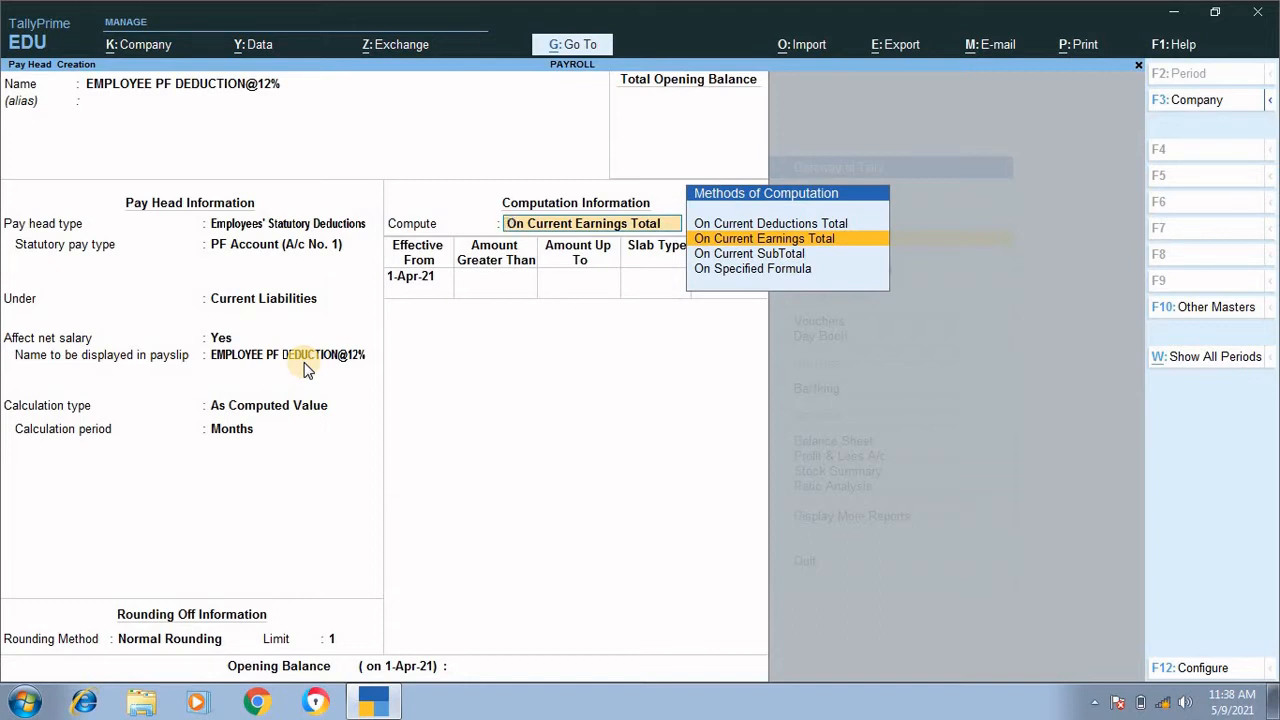
Step: Compute the PF deduction On Specified Formula and add BASIC SALARY as the formula's first pay head
key("Down")
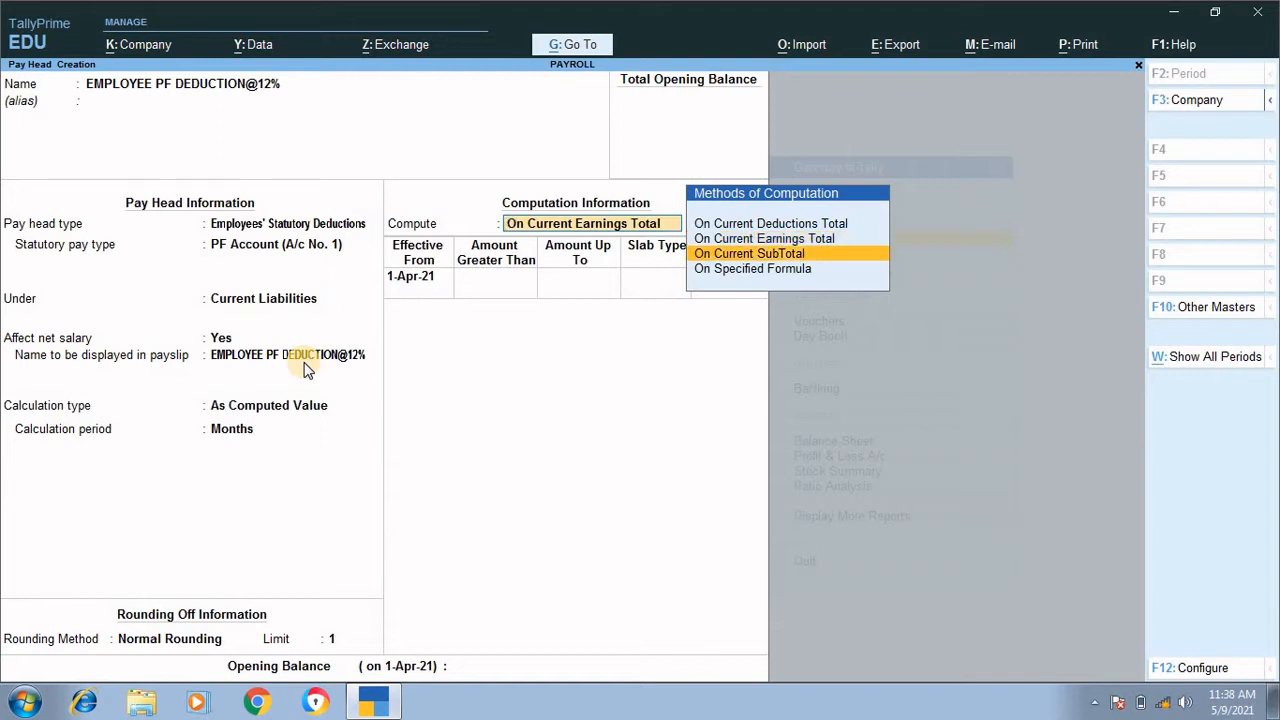
key("Down")
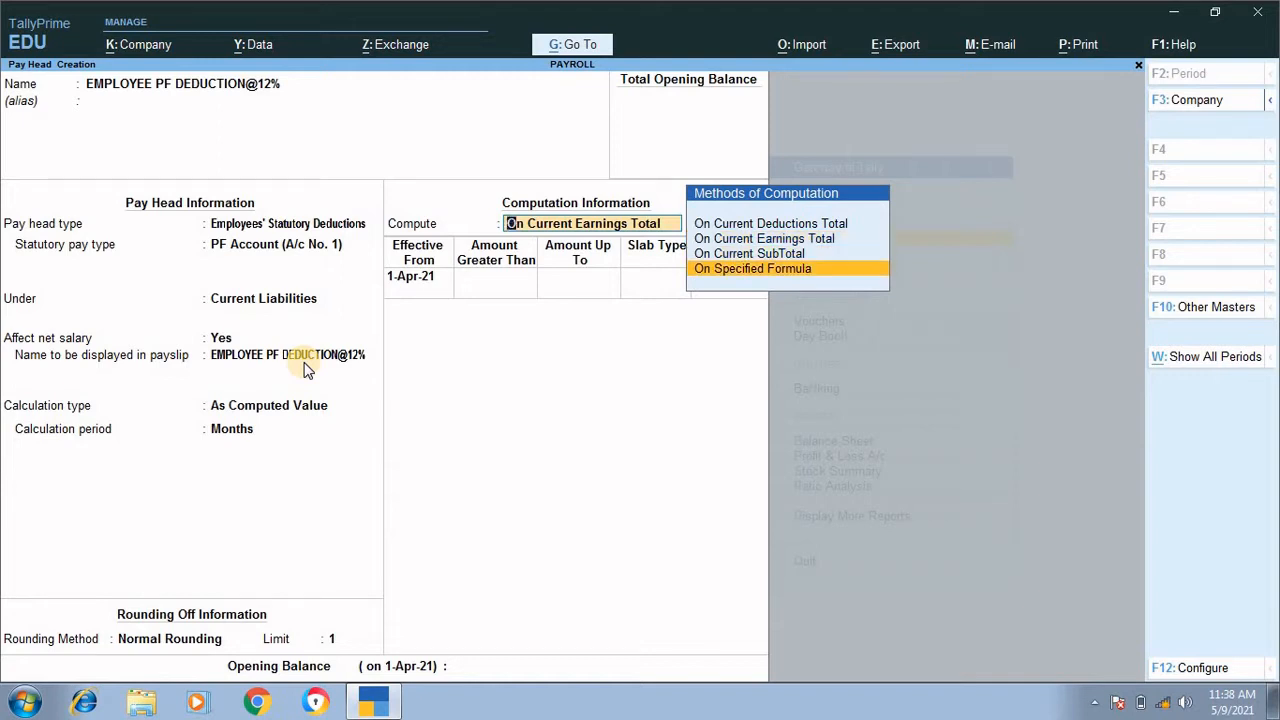
key("Return")
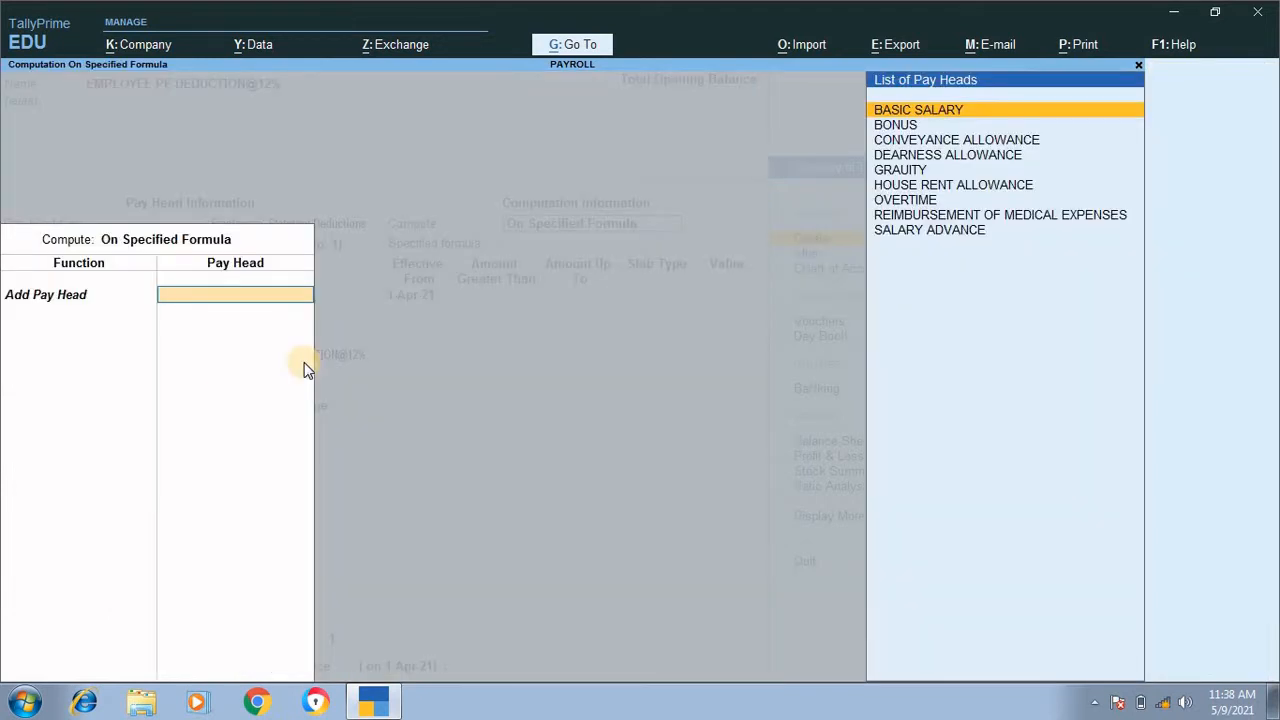
key("Down")
key("Down")
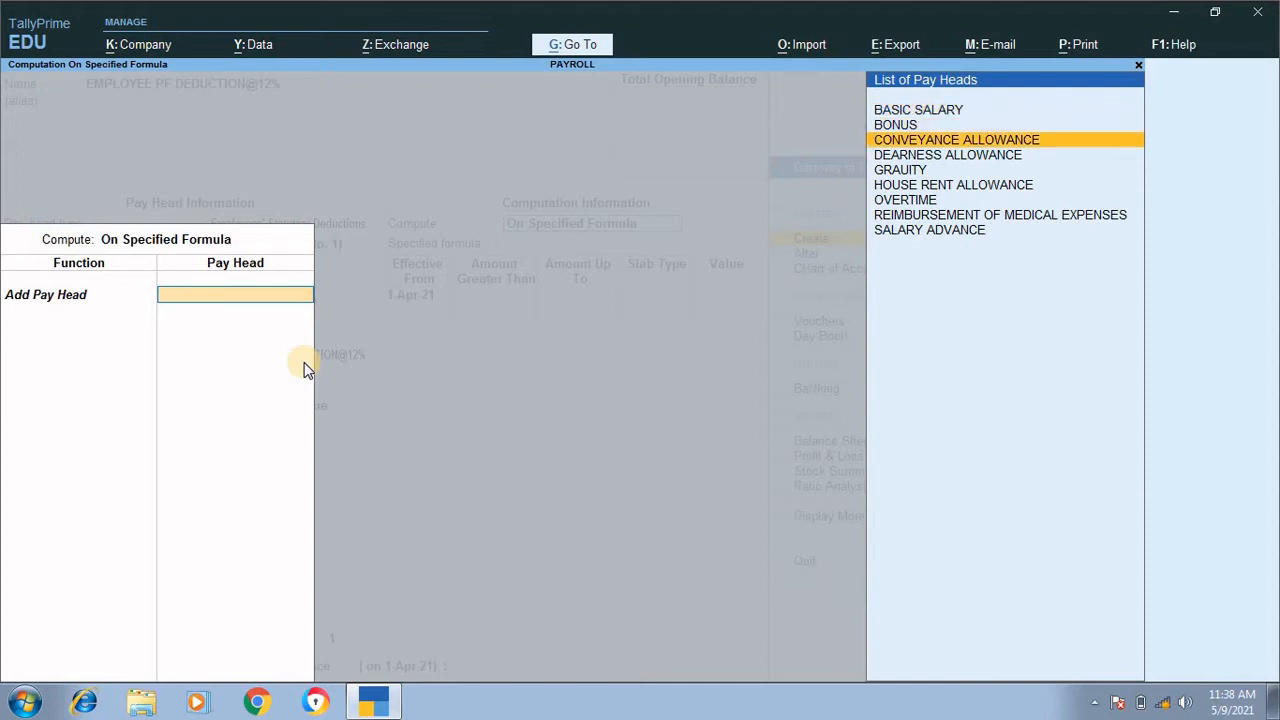
key("Up")
key("Up")
key("Return")
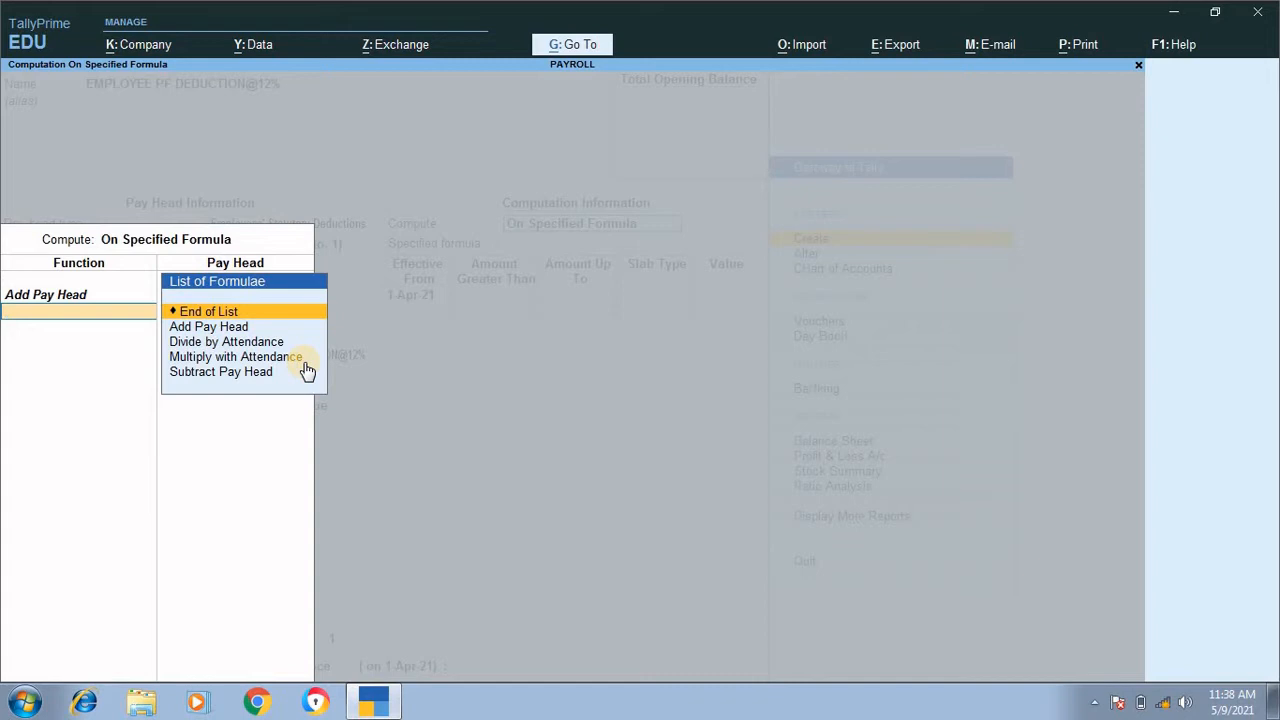
Step: Add DEARNESS ALLOWANCE as the second pay head in the PF deduction's formula and finish the formula
key("Down")
key("Down")
key("Down")
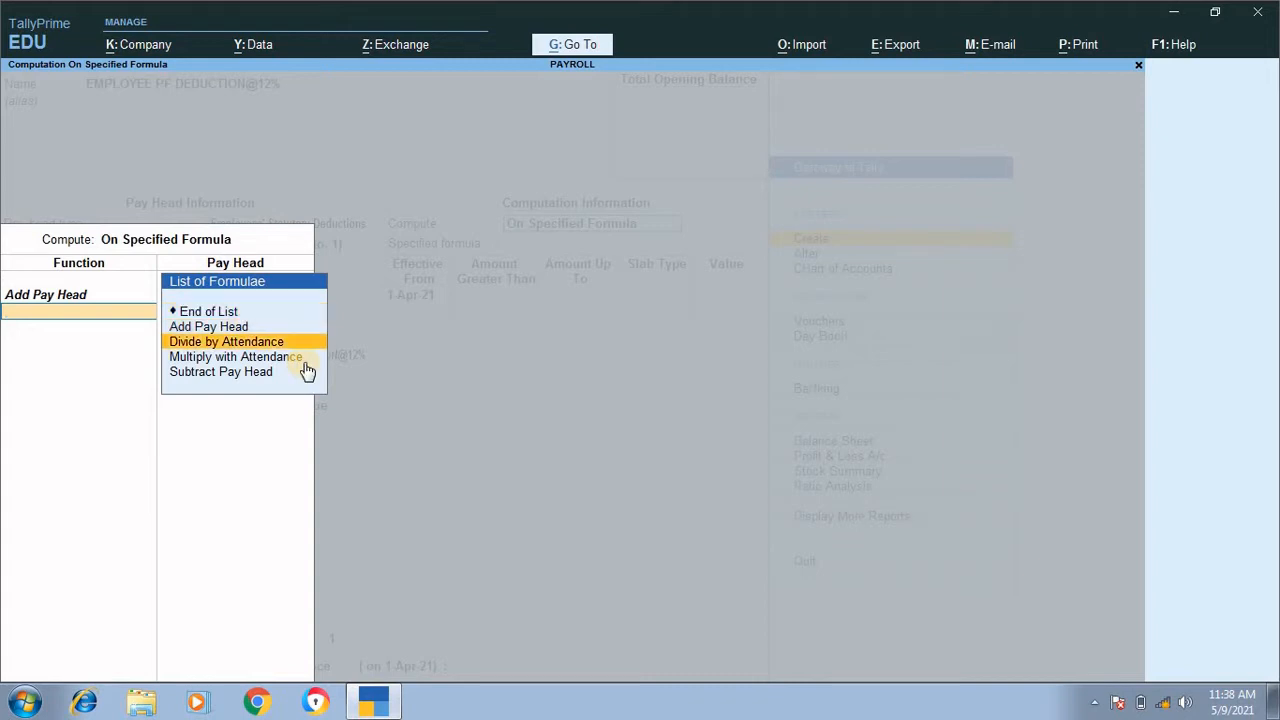
key("Up")
key("Up")
key("Return")
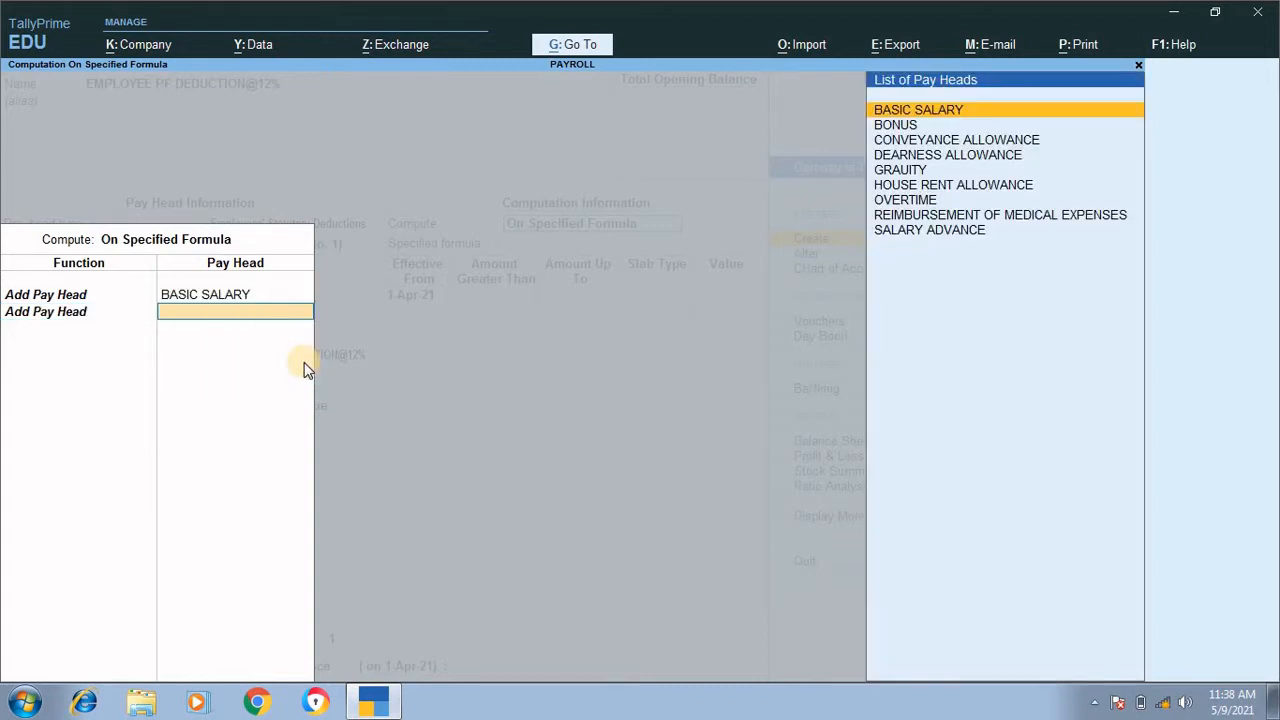
key("Down")
key("Down")
key("Down")
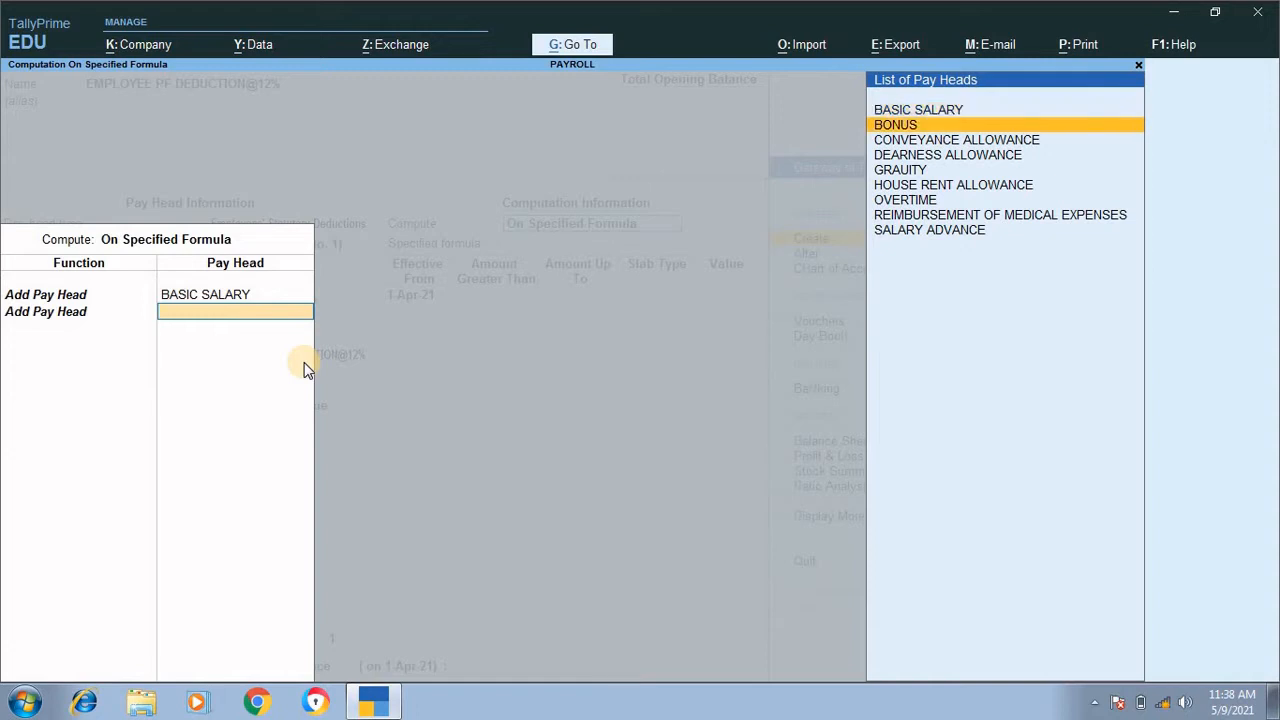
key("Return")
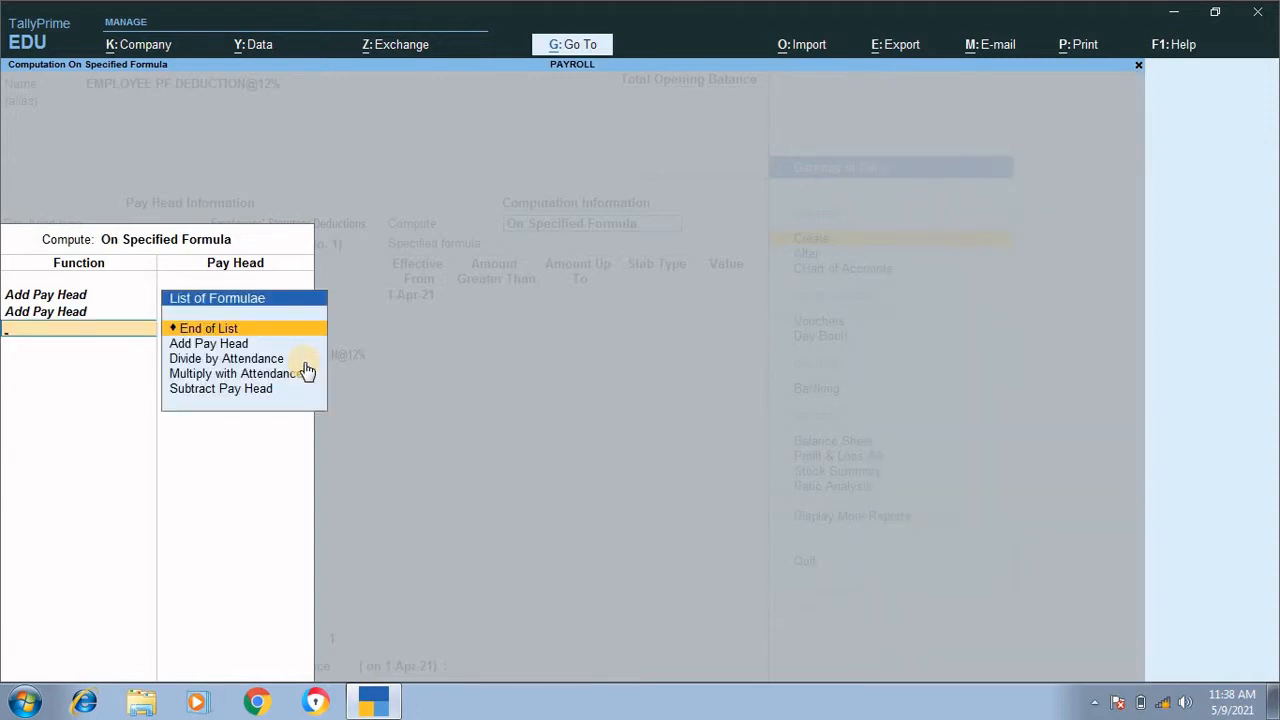
key("Return")
Step: Define the PF deduction's first slab as a percentage of 12% for amounts up to 15,000
key("Return")
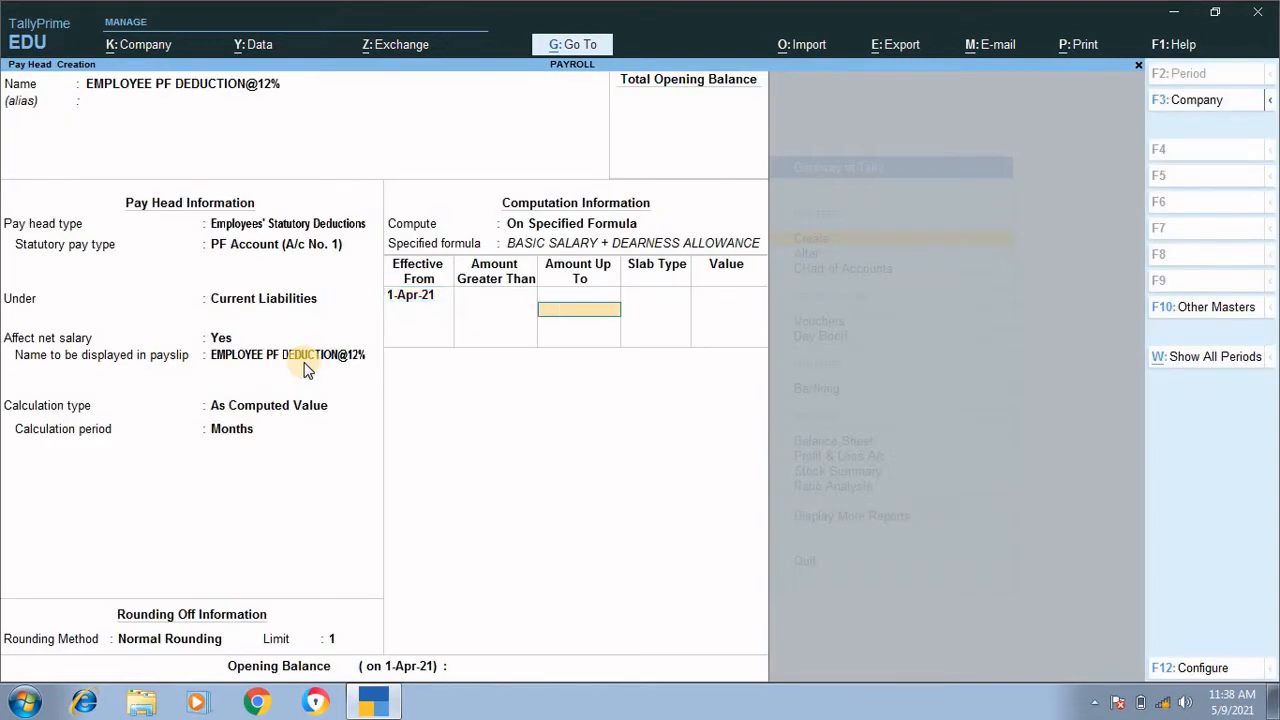
key("Return")
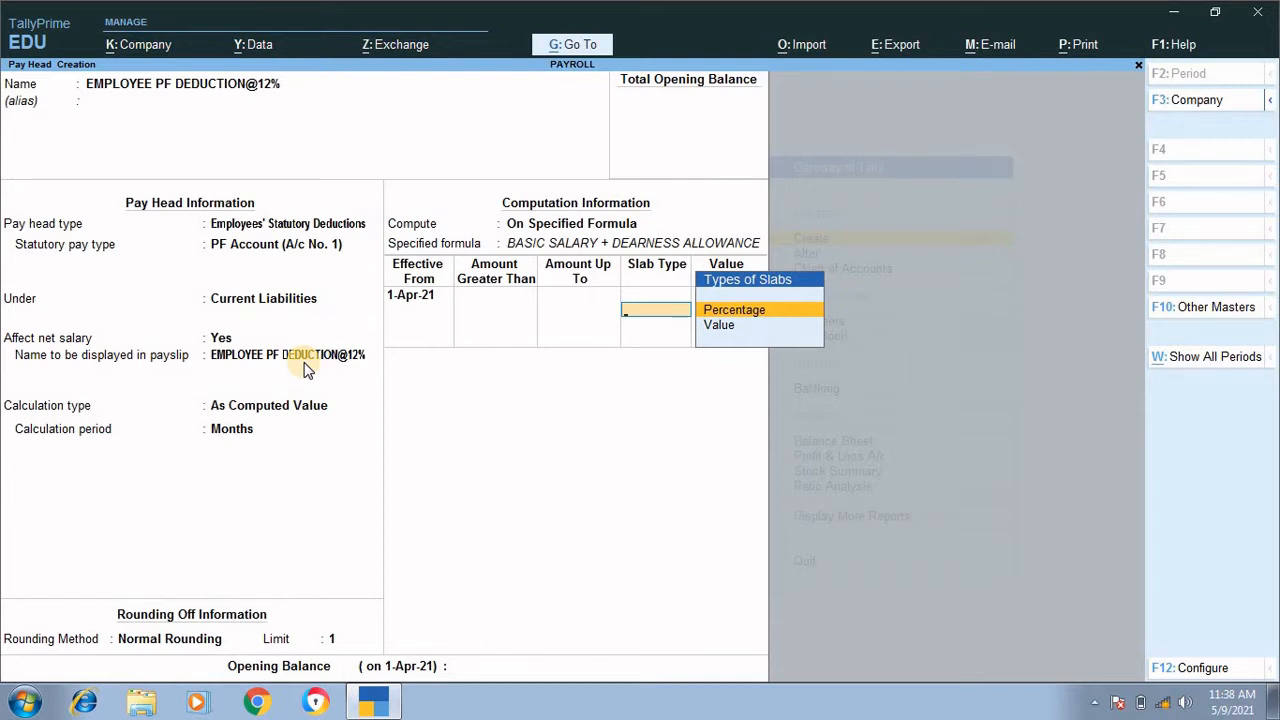
key("BackSpace")
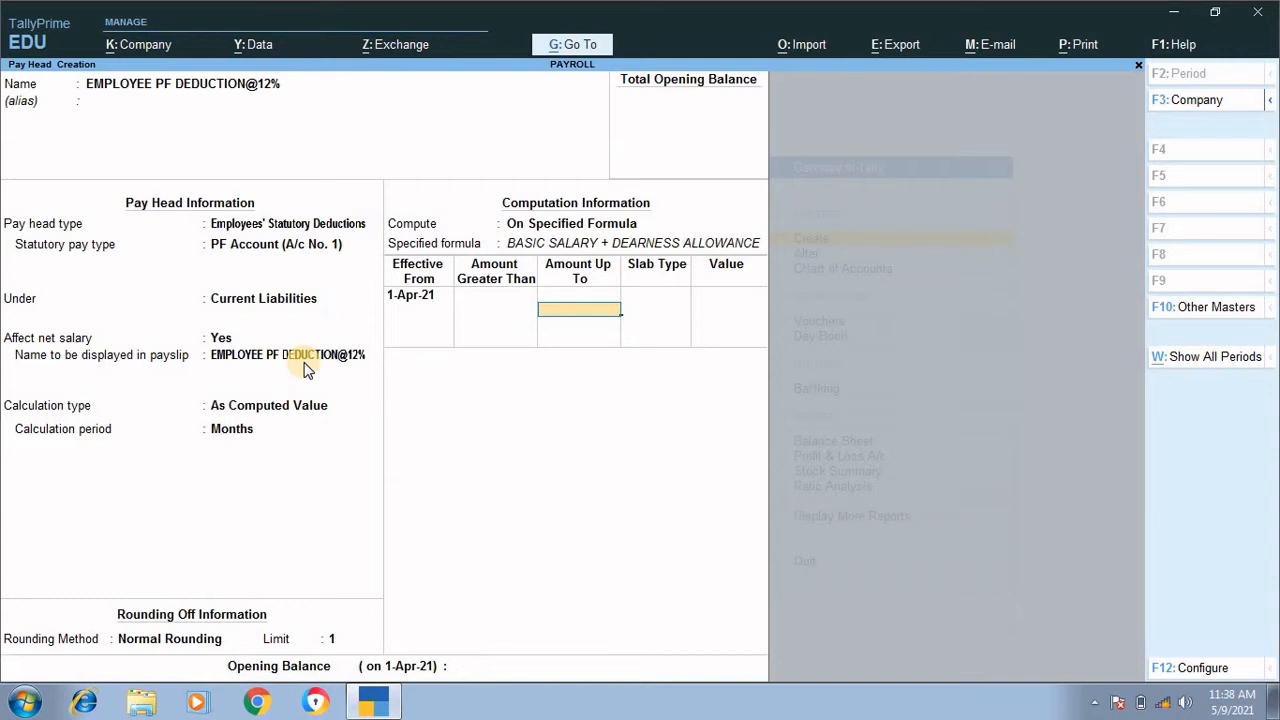
type("15000")
key("Return")
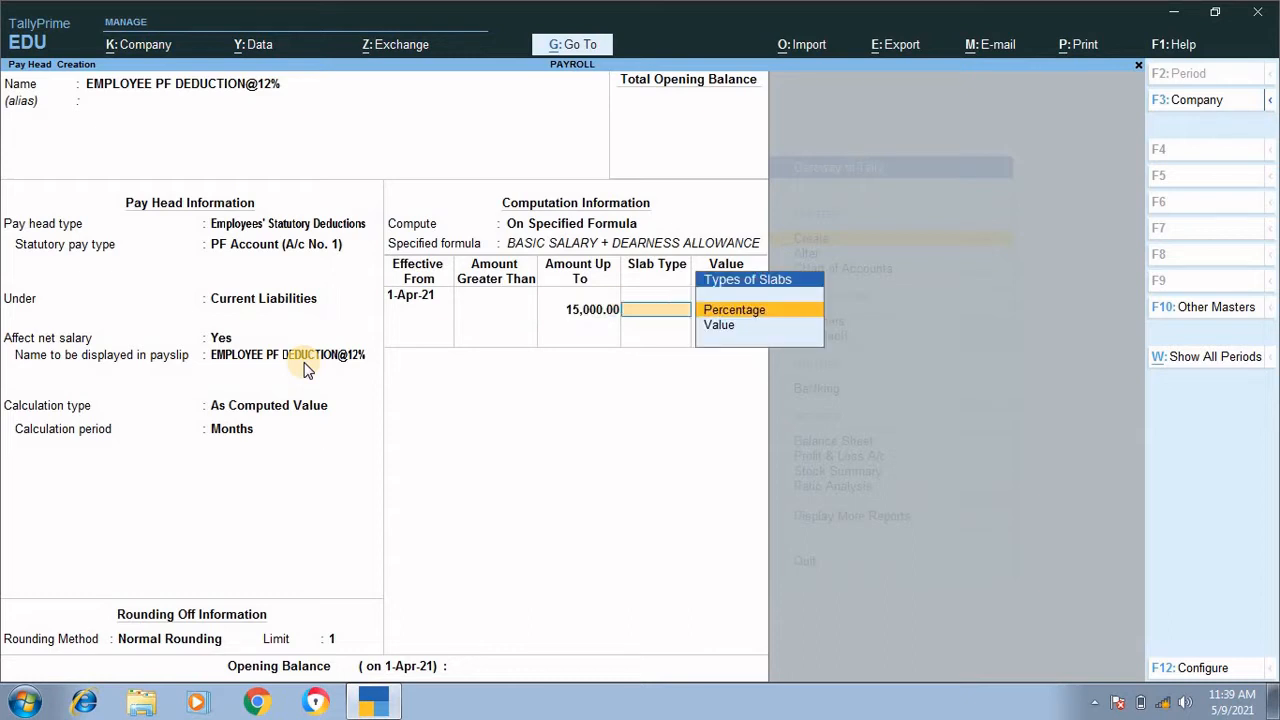
key("Return")
type("12")
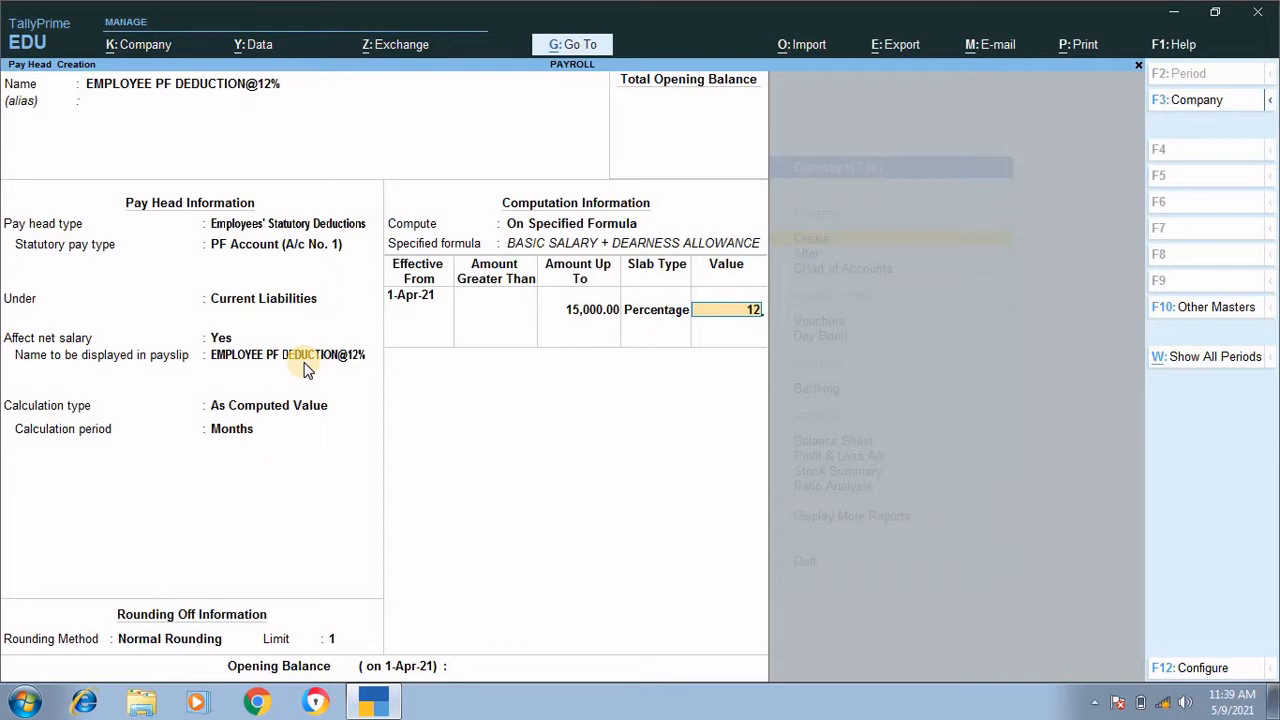
key("Return")
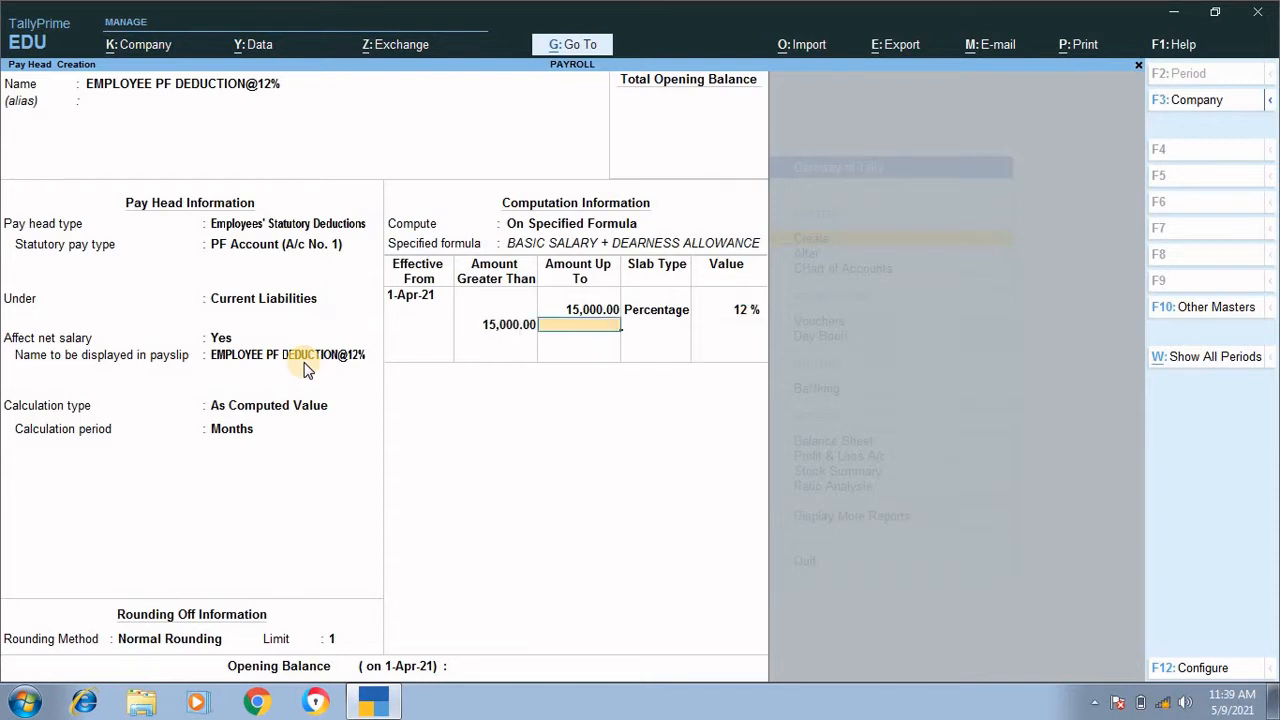
Step: Add a slab with a fixed value of 1,800 for amounts above 15,000 and save the PF deduction pay head
key("Return")
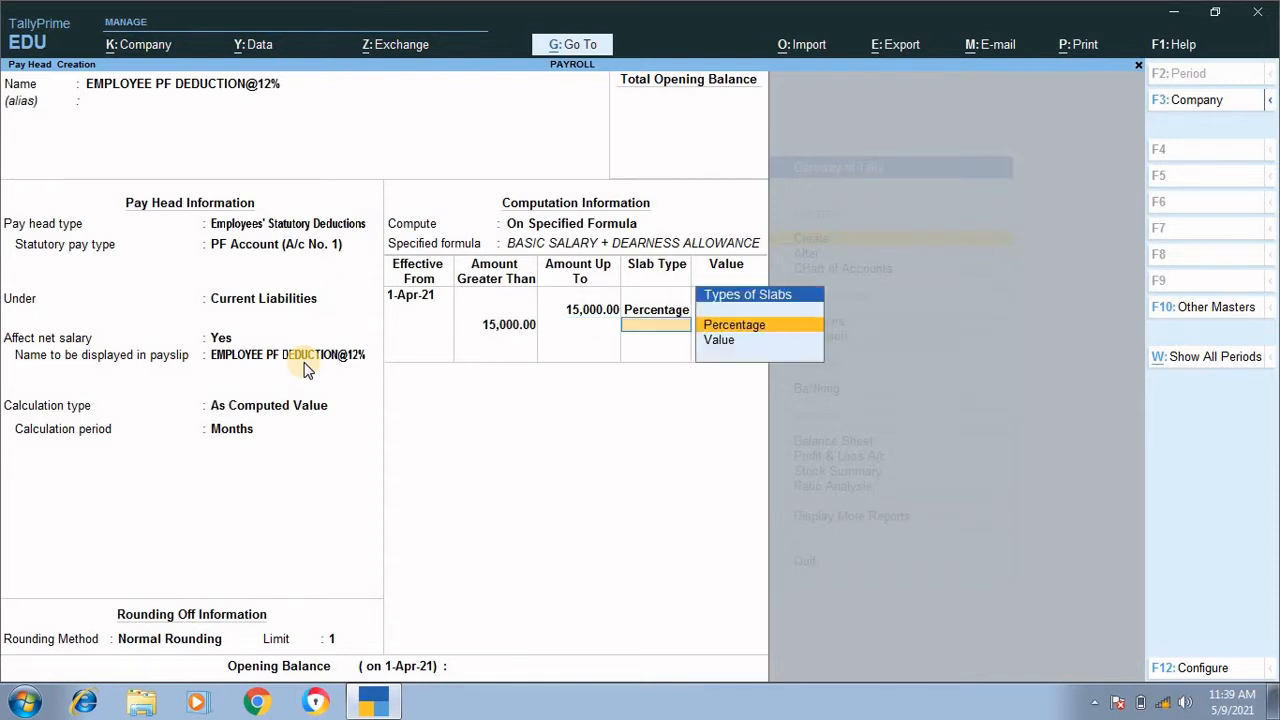
key("Down")
key("Return")
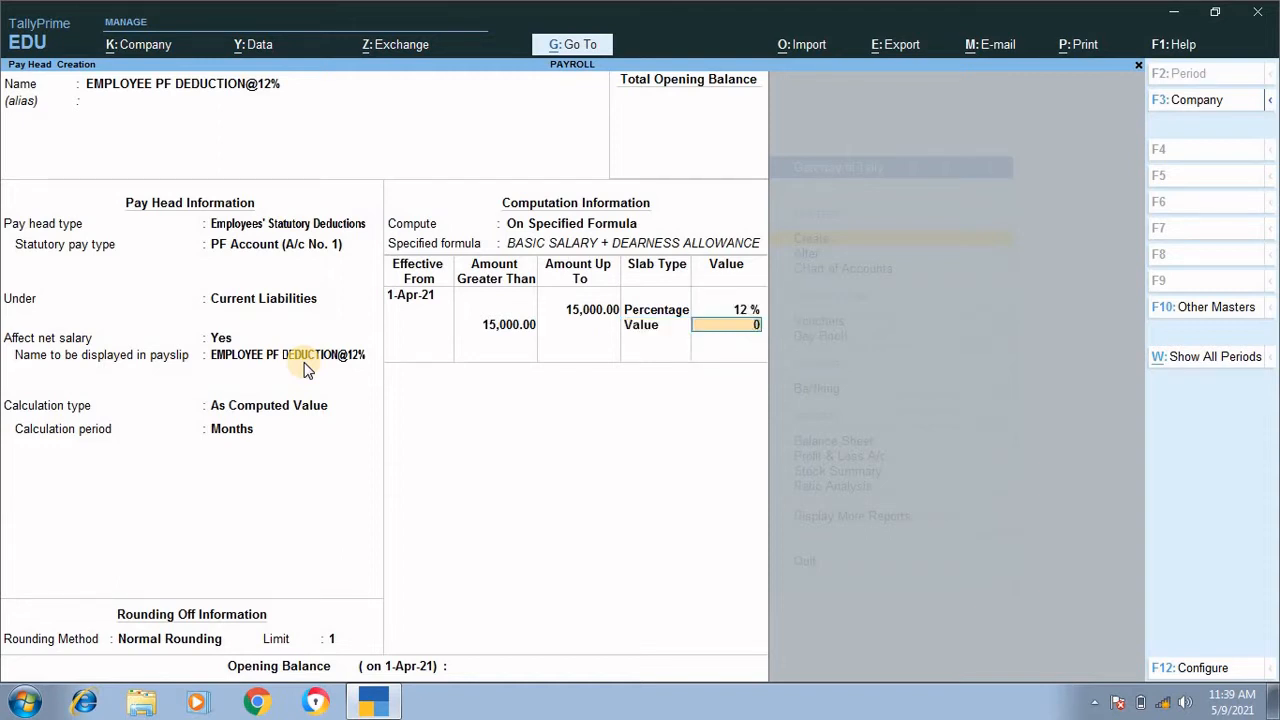
type("1800")
key("Return")
key("Return")
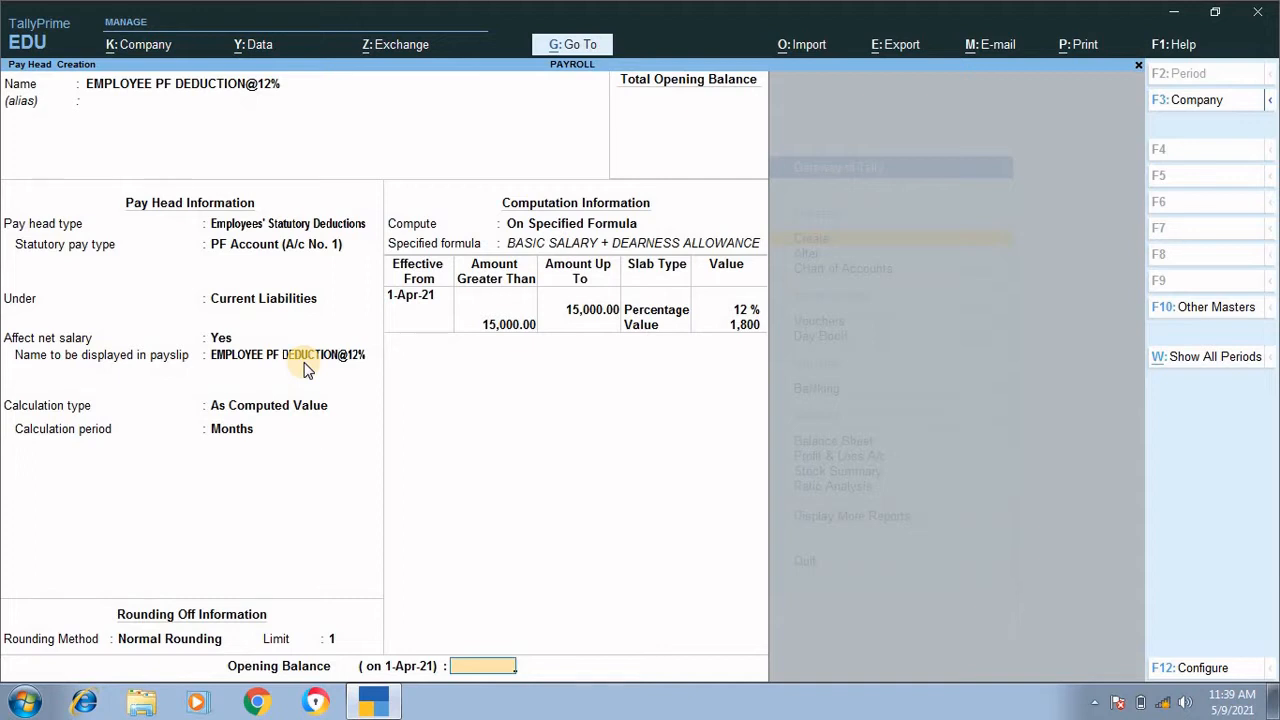
key("Return")
key("Return")
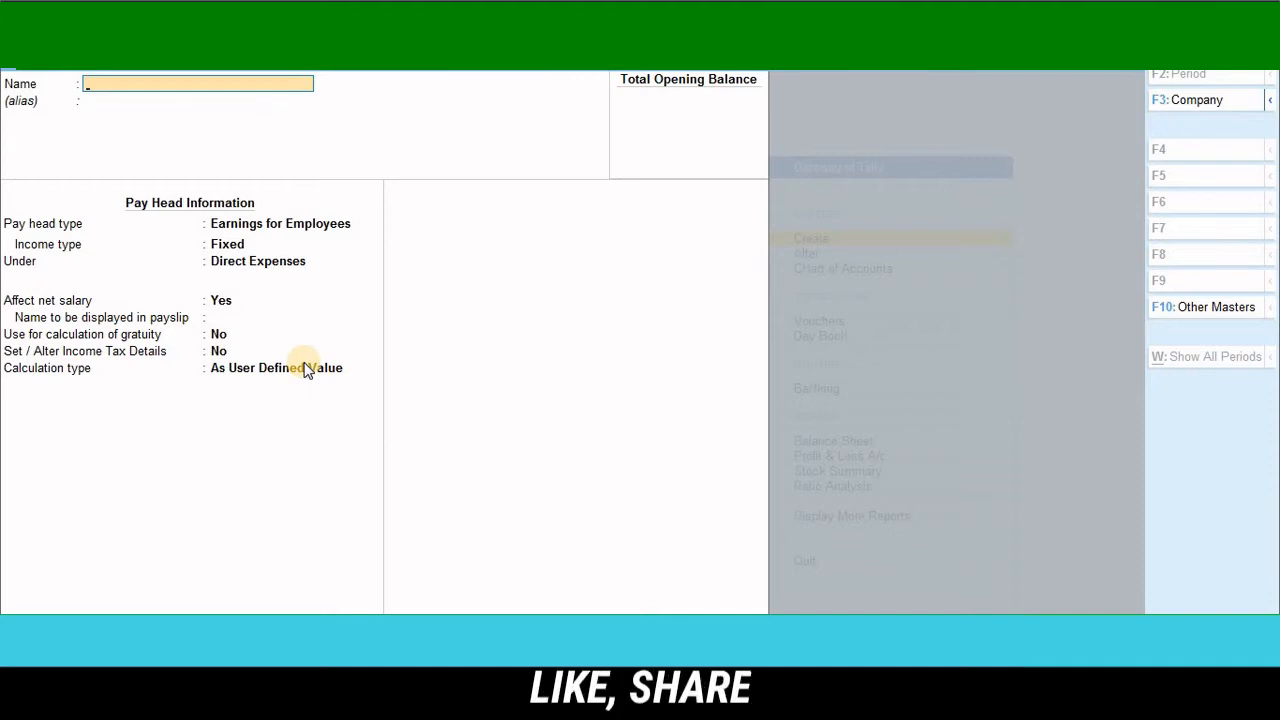
Step: Name the new pay head EMPLOYEE ESI DEDUCTION@.75% and leave the alias blank
type("E")
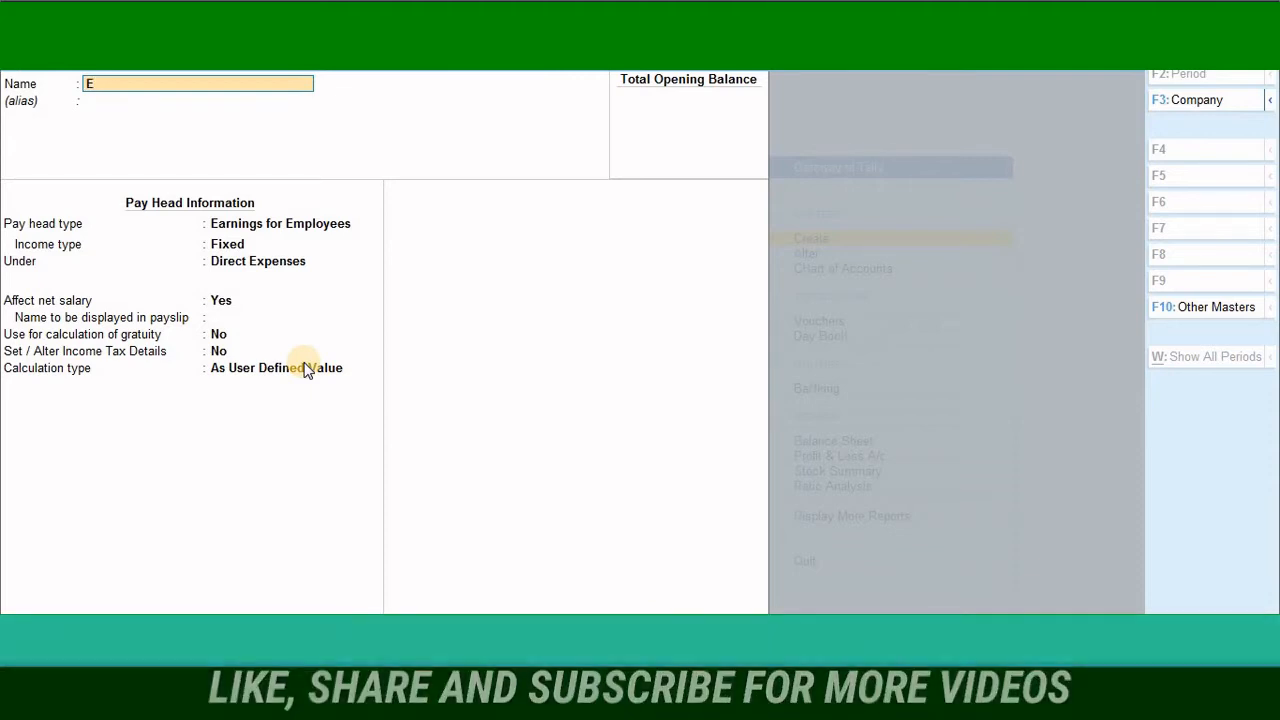
type("MPLOY")
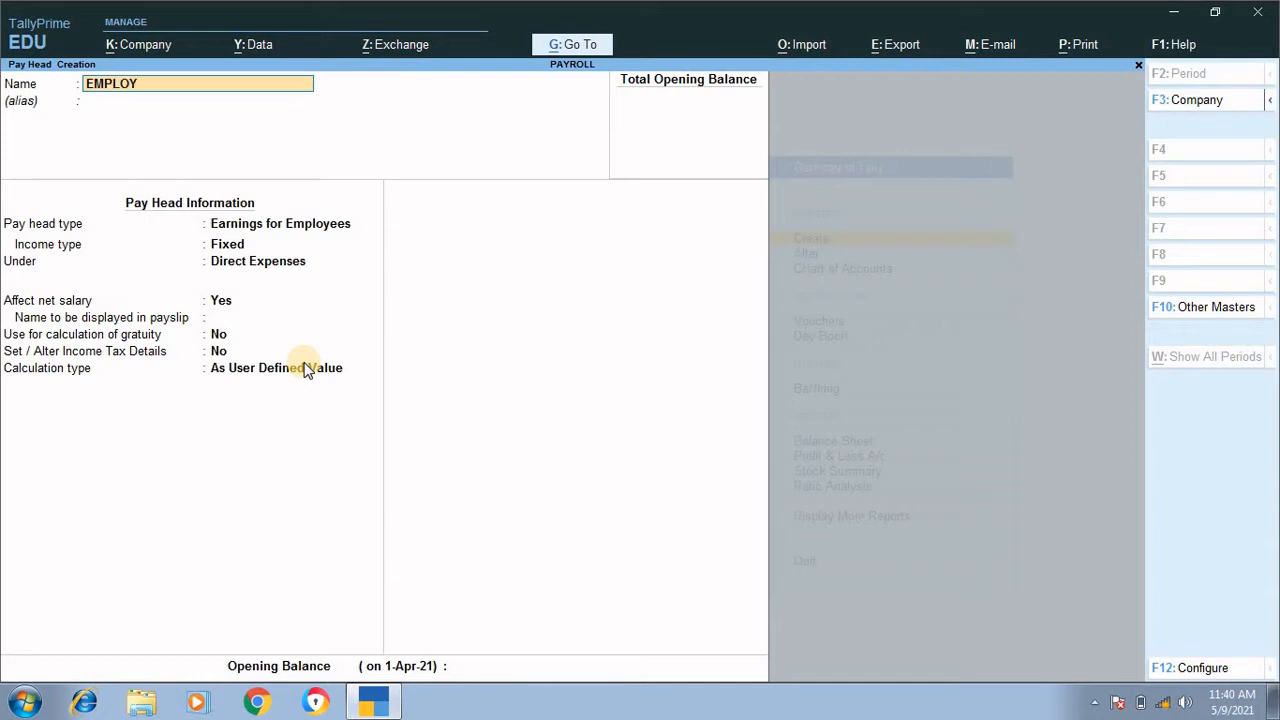
type("EE ESI DEDUCTION")
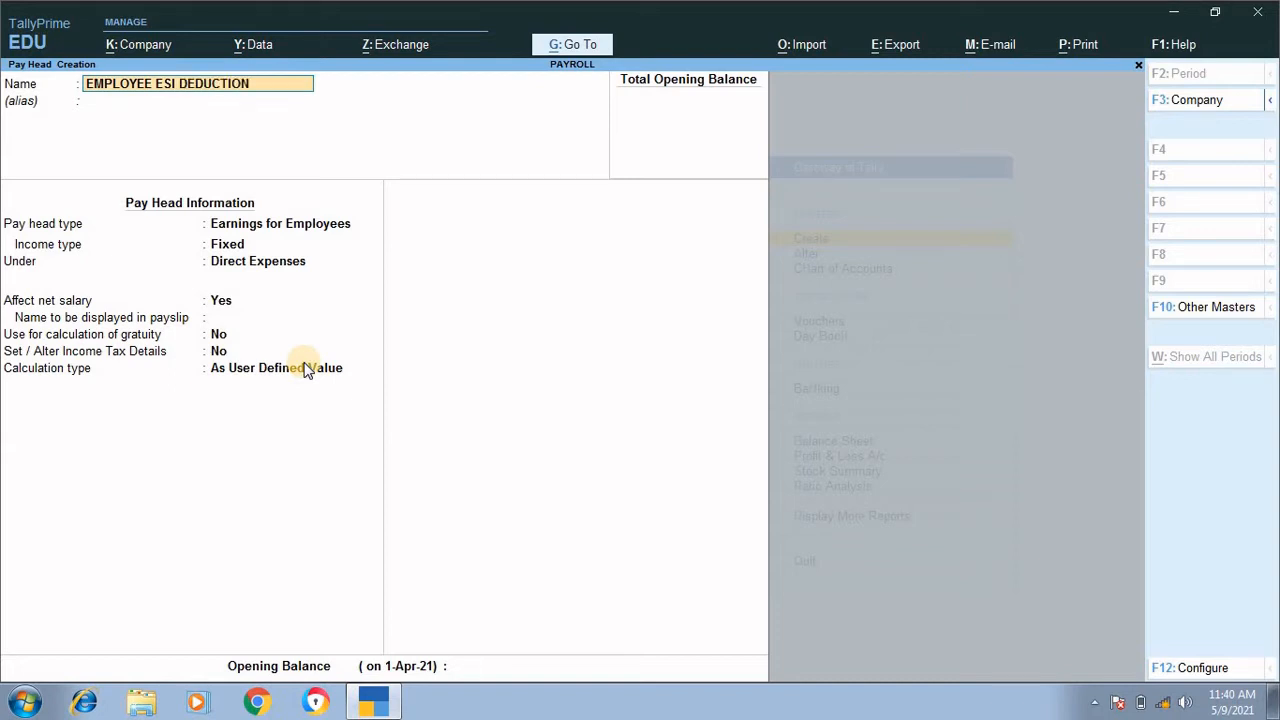
type("@.75%")
key("Return")
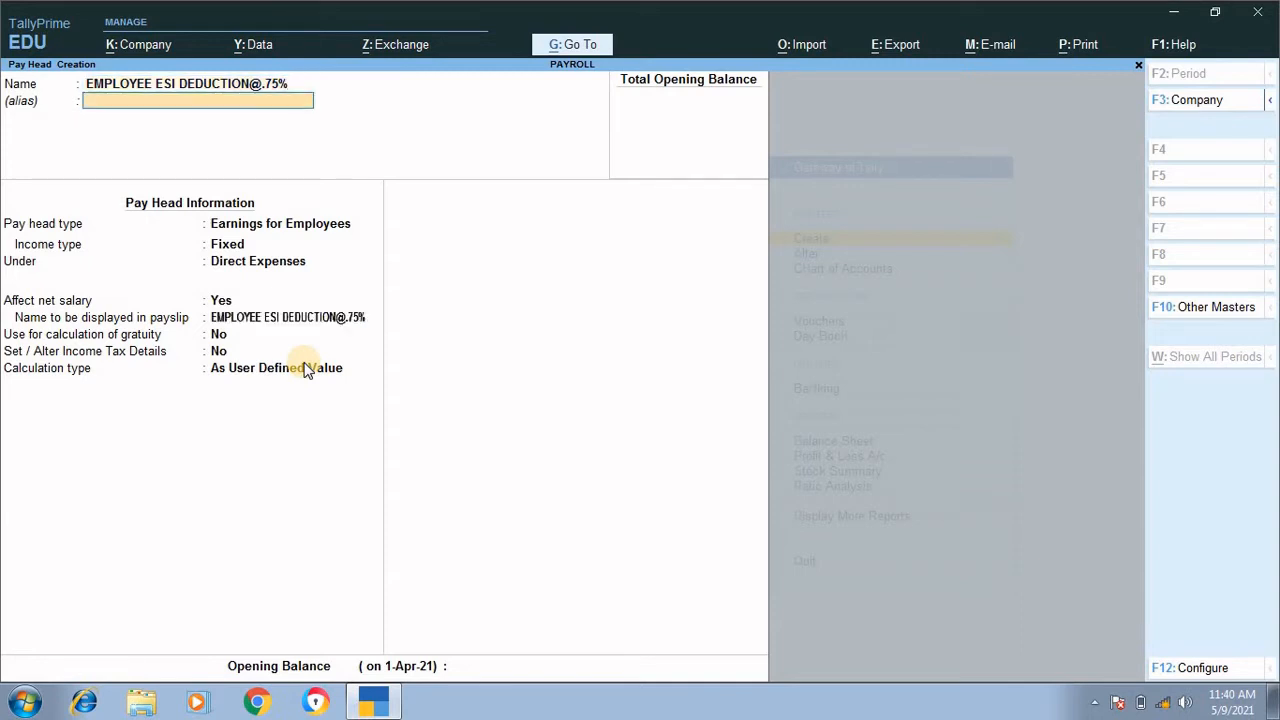
key("Return")
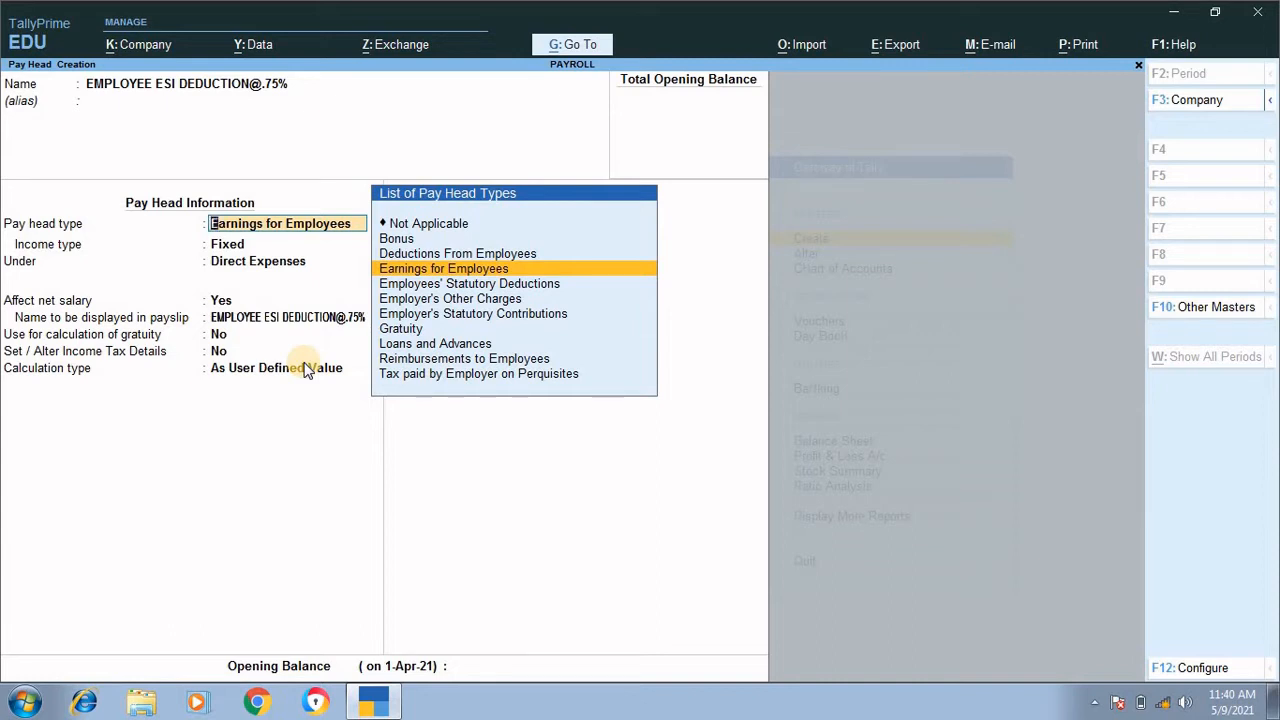
Step: Set the pay head type to Employees' Statutory Deductions with statutory pay type Employee State Insurance
key("Down")
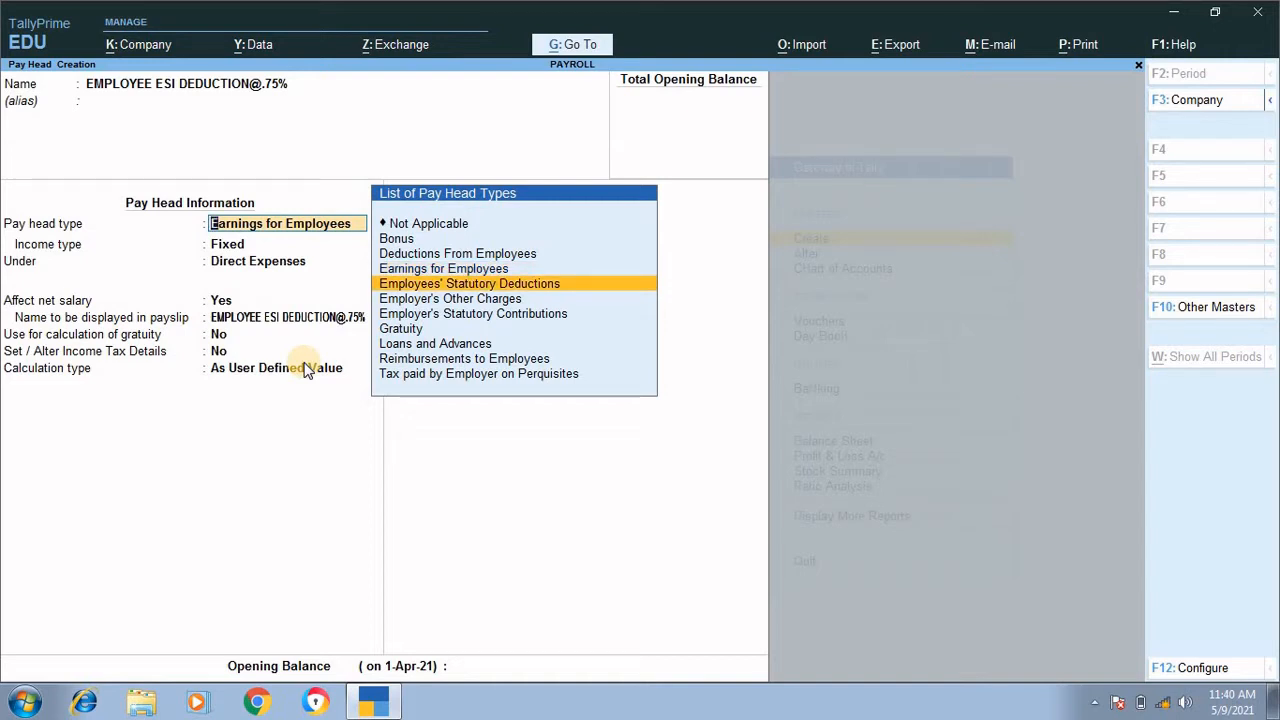
key("Return")
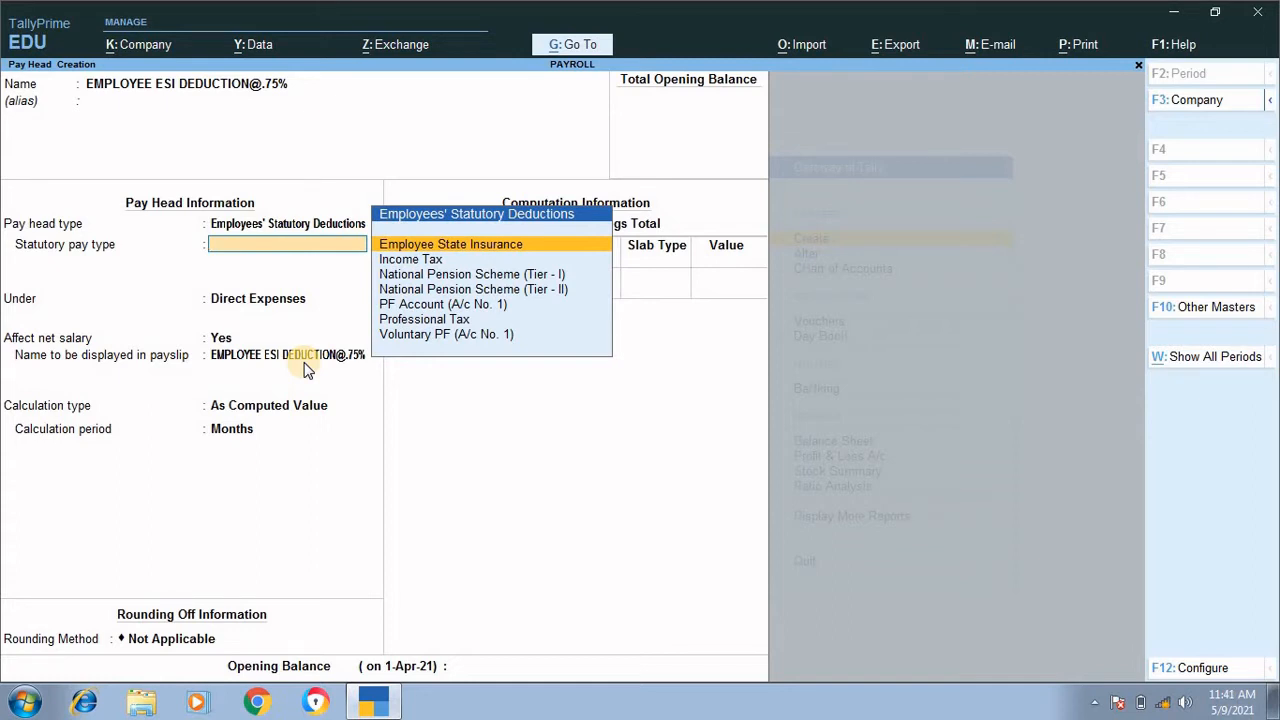
key("Return")
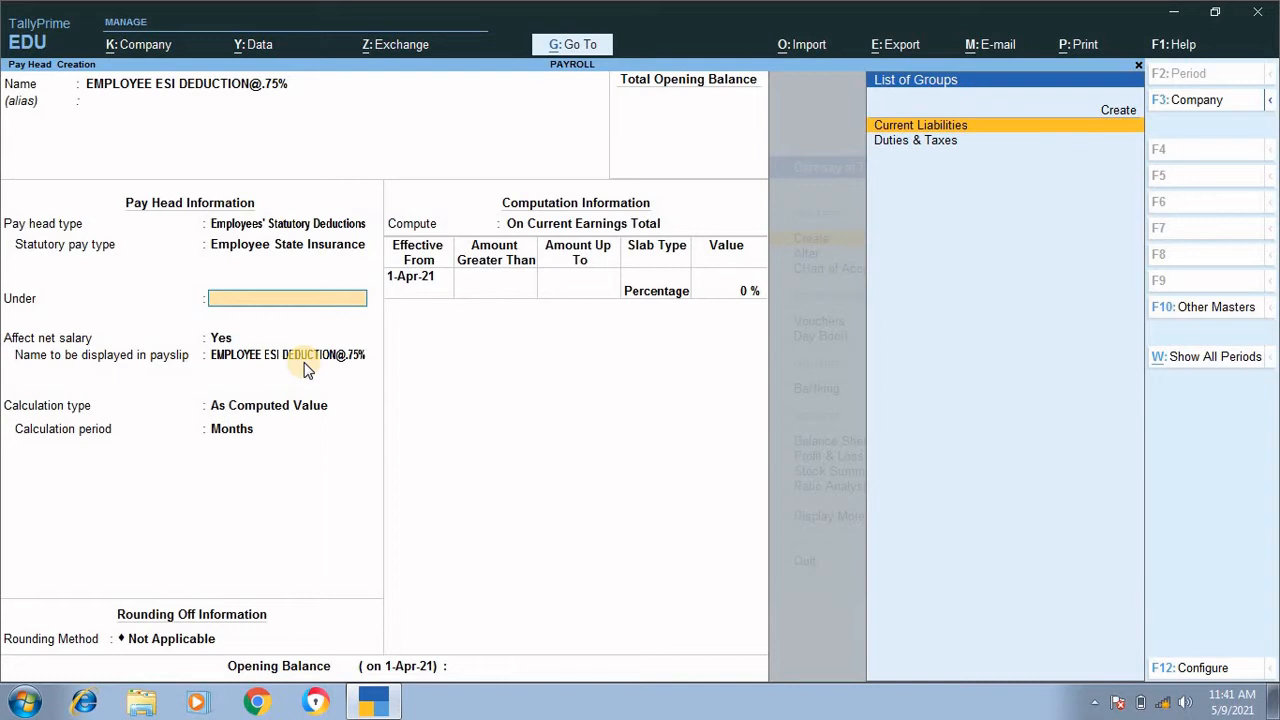
Step: Place the ESI deduction under Current Liabilities, keeping Affect net salary at Yes and the default payslip name
key("Return")
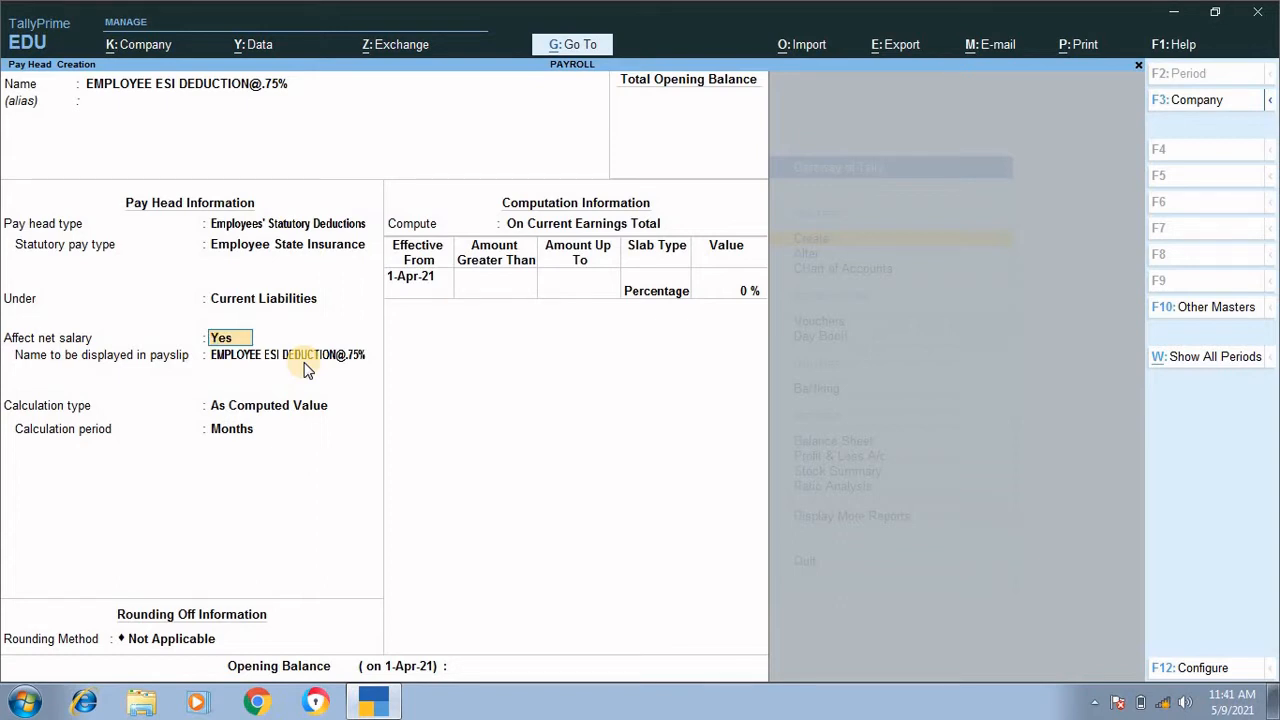
key("Return")
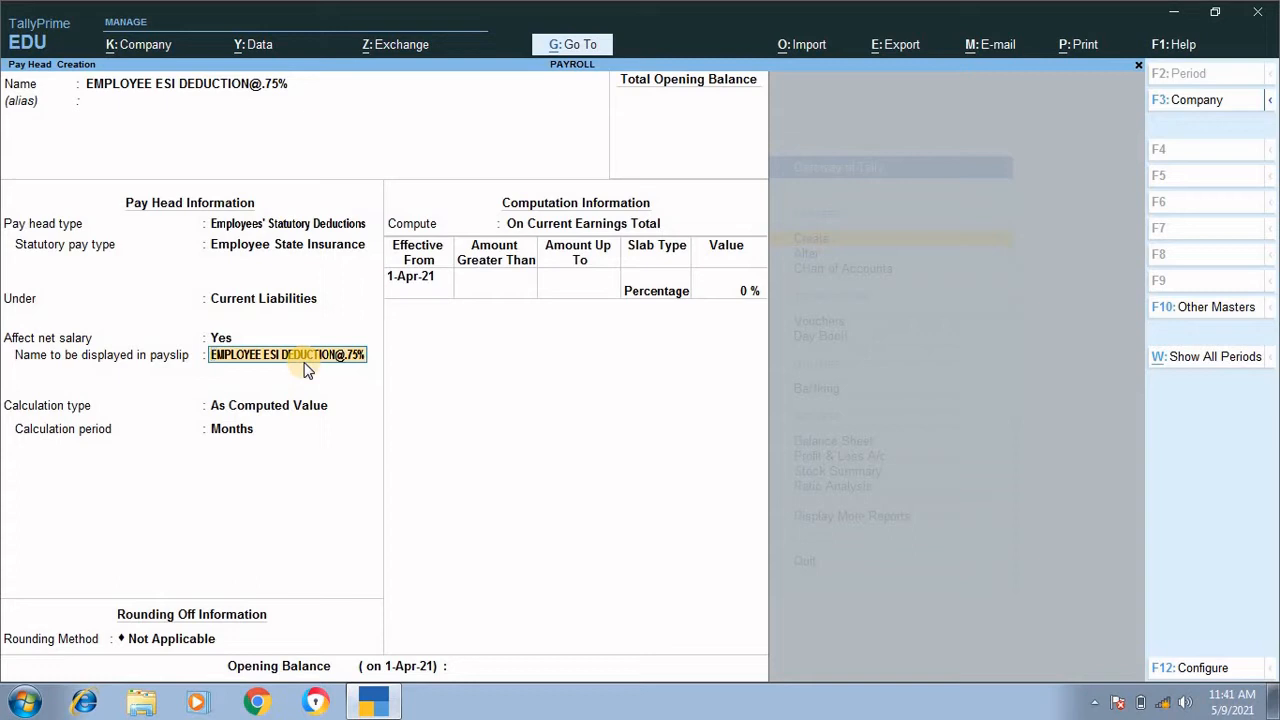
key("Return")
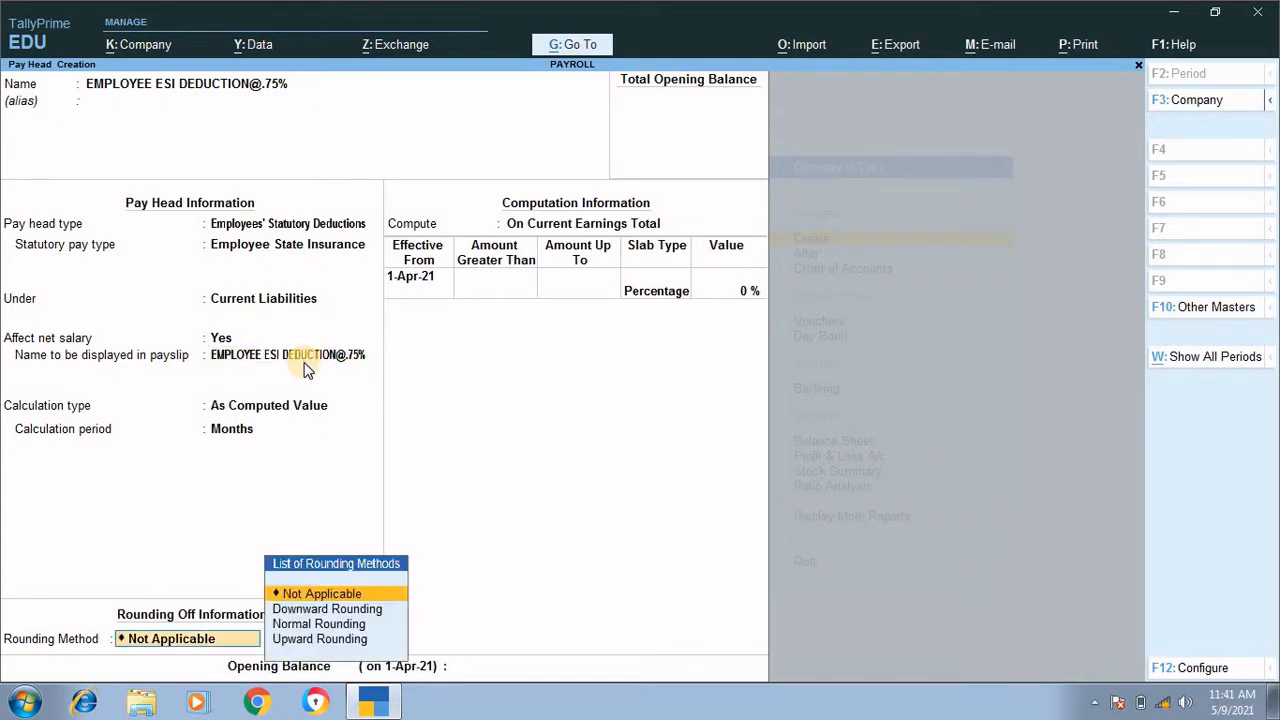
Step: Set the ESI deduction's rounding method to Normal Rounding with a limit of 1
key("Return")
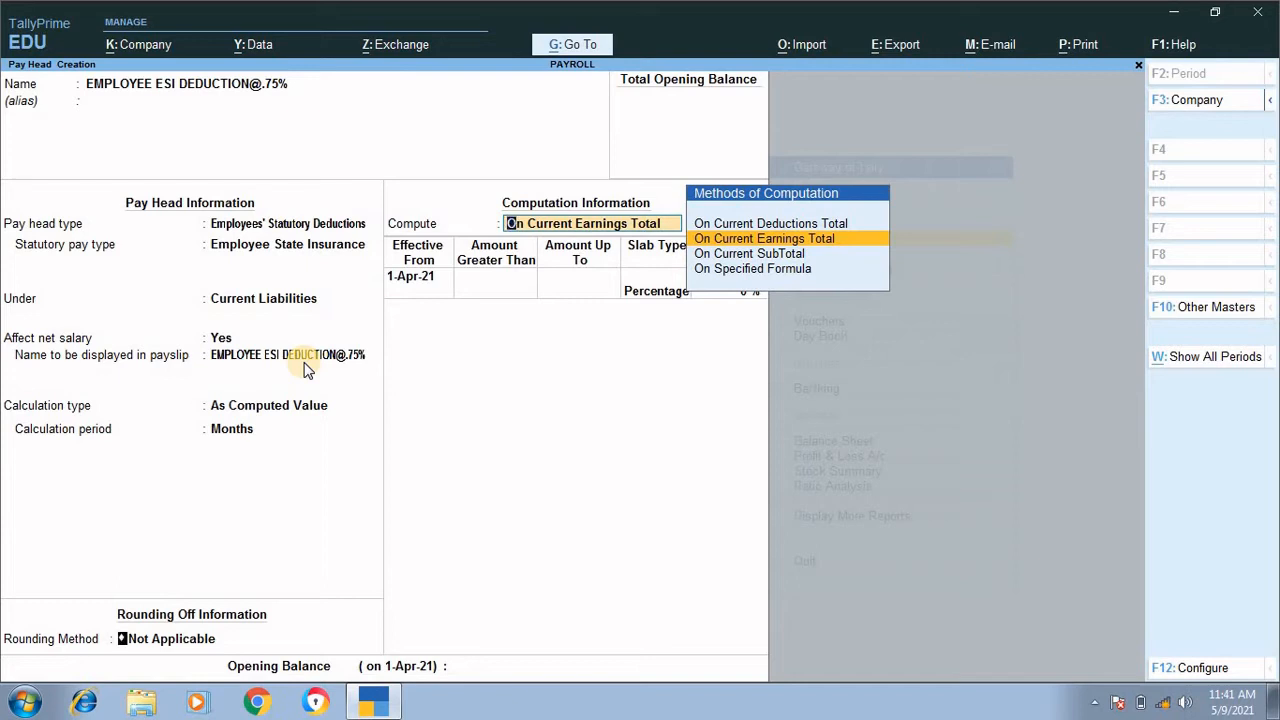
key("Return")
key("Down")
key("Down")
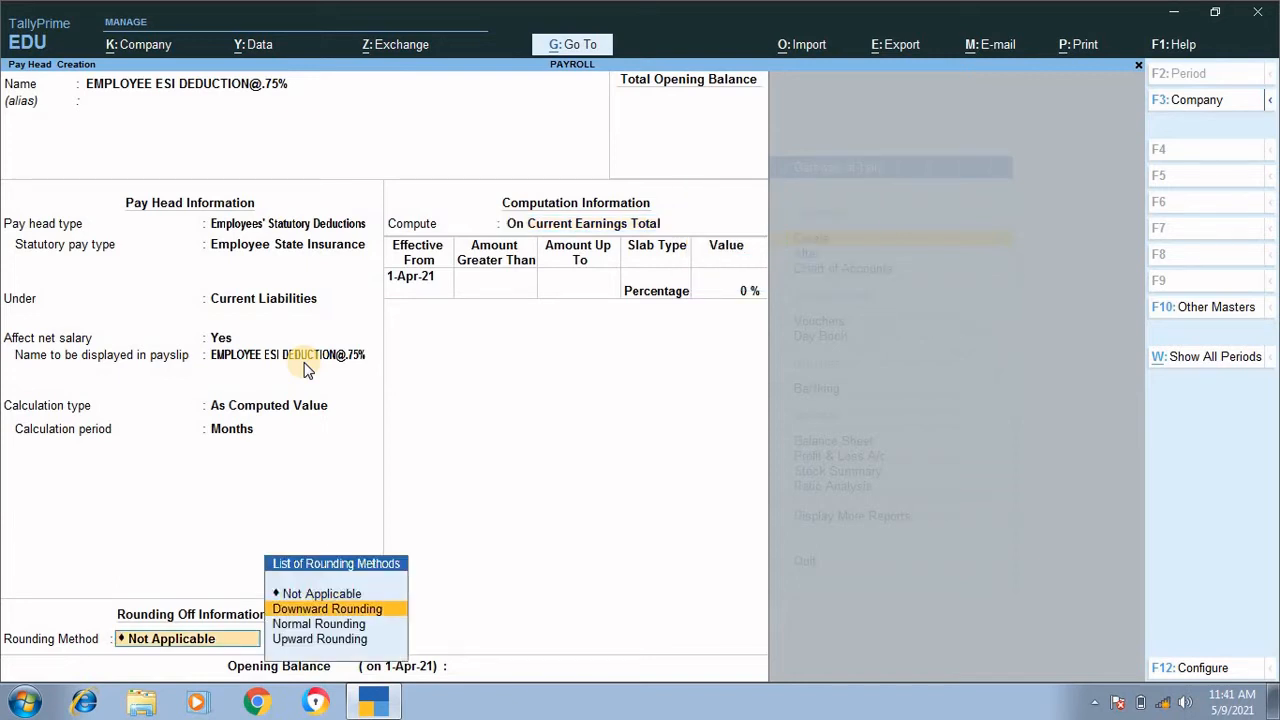
key("Return")
type("1")
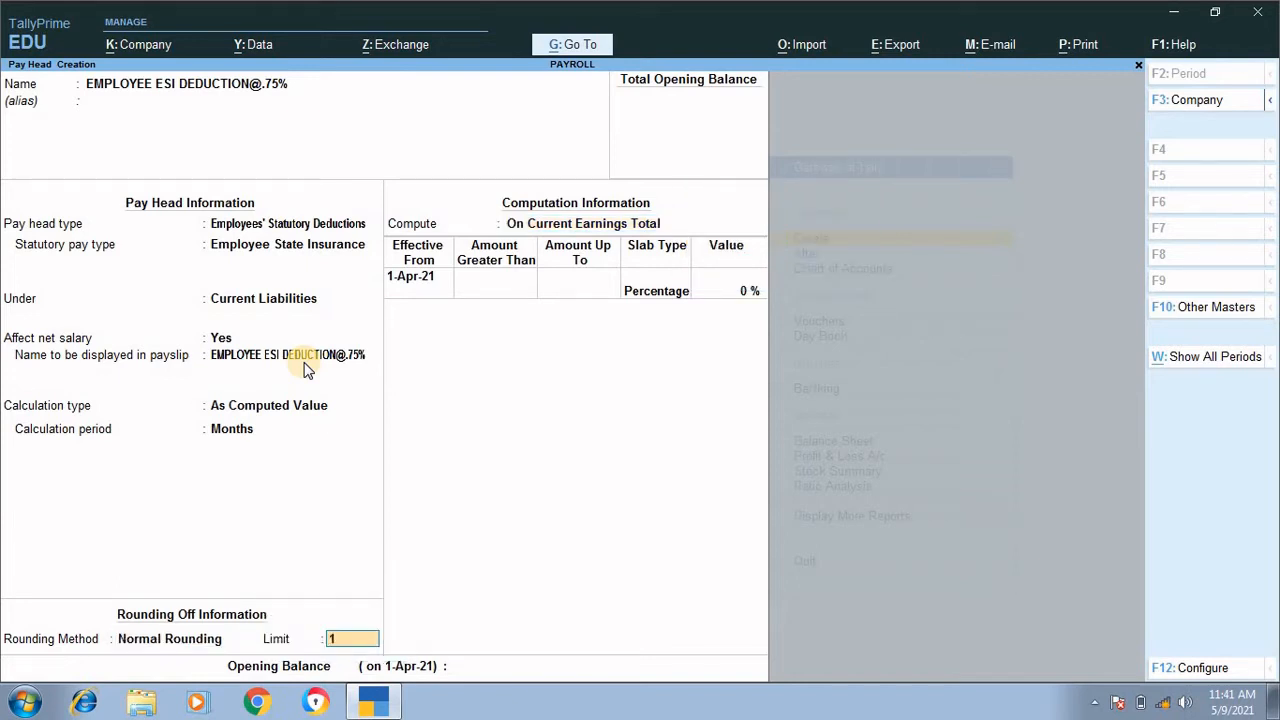
key("Return")
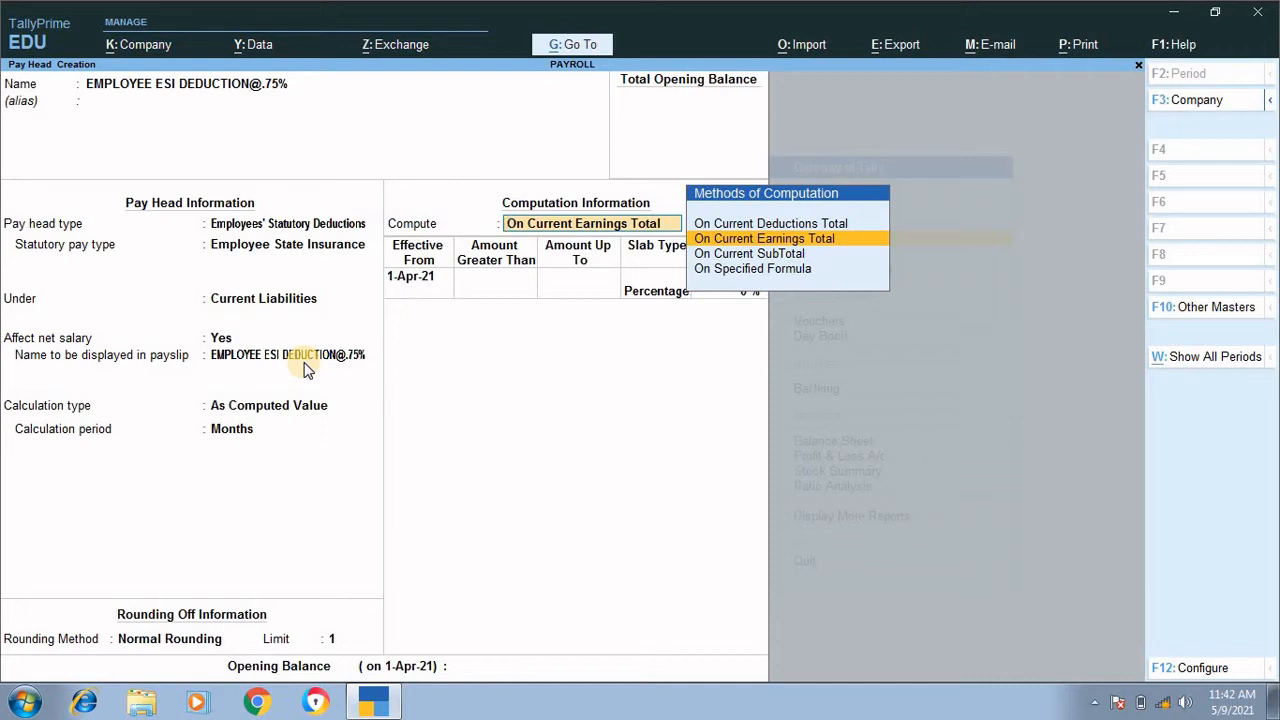
Step: Compute the ESI deduction On Current Earnings Total at 0.75% and save the pay head with no opening balance
key("Return")
key("Return")
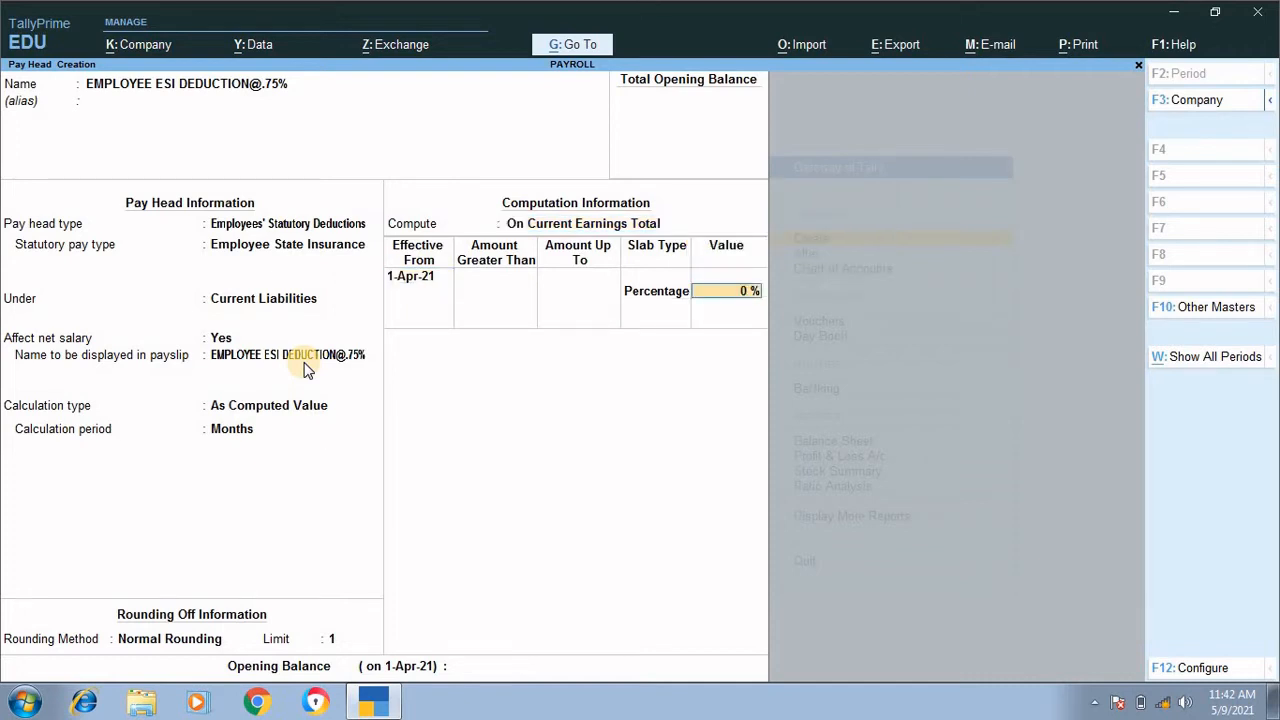
type(".75")
key("Return")
key("Return")
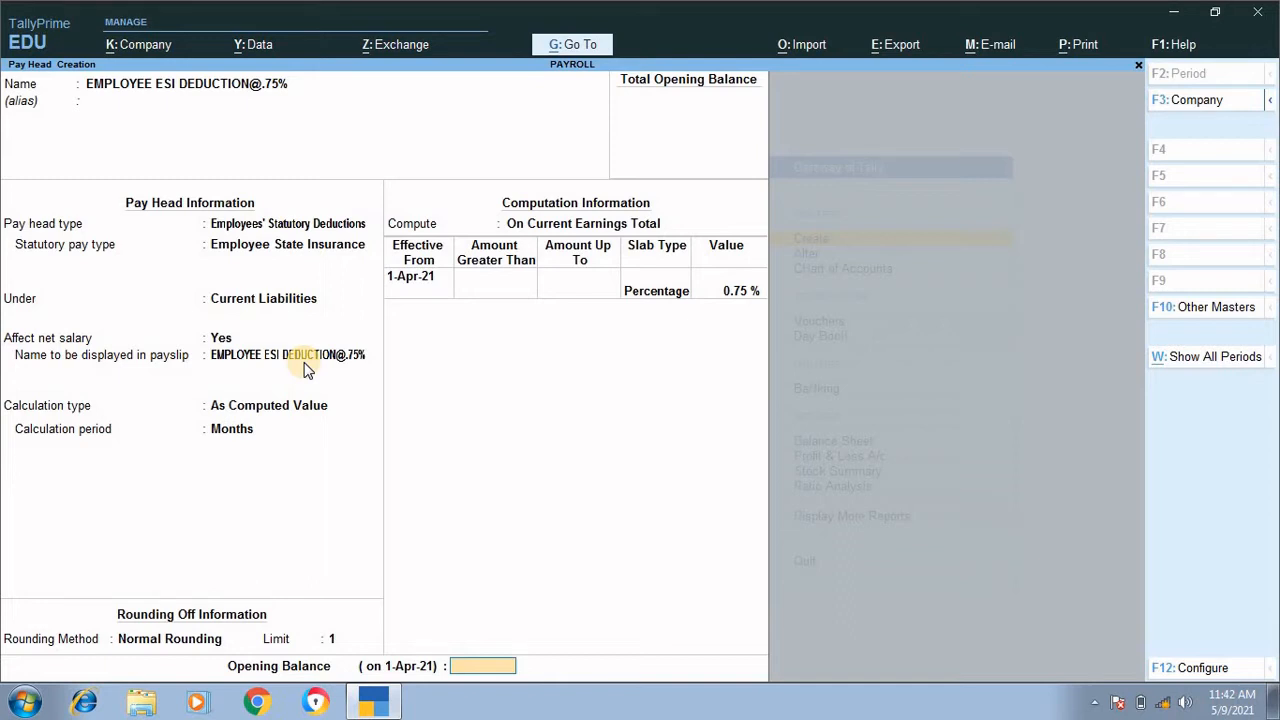
key("Return")
key("Return")
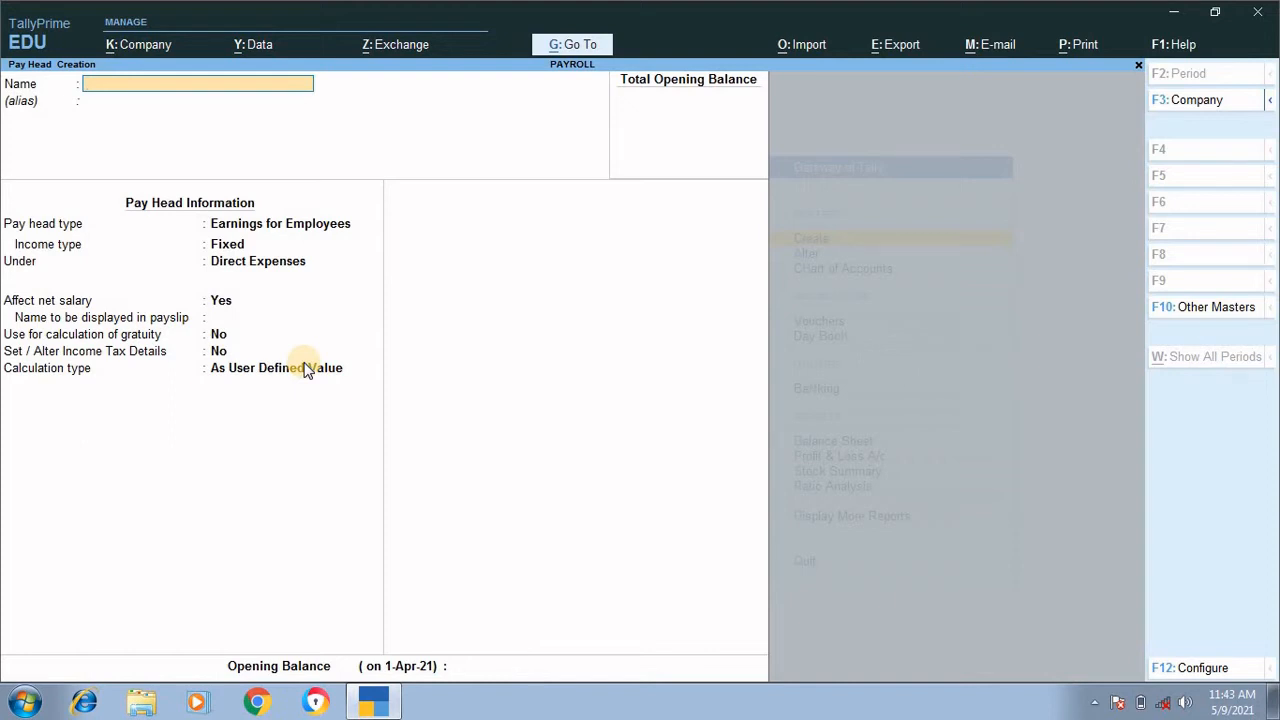
type("EMPLOYER")
type("C")
key("BackSpace")
type("EPS")
type("CONTR")
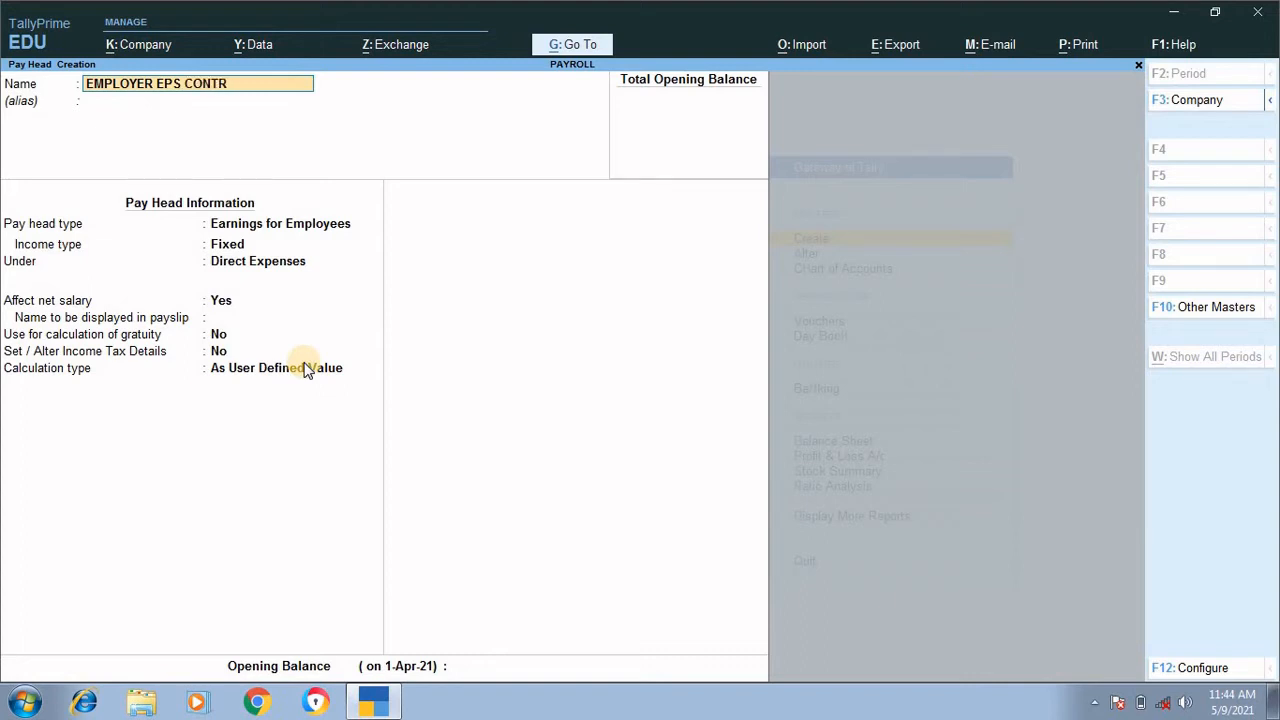
type("IBUTION@8.33")
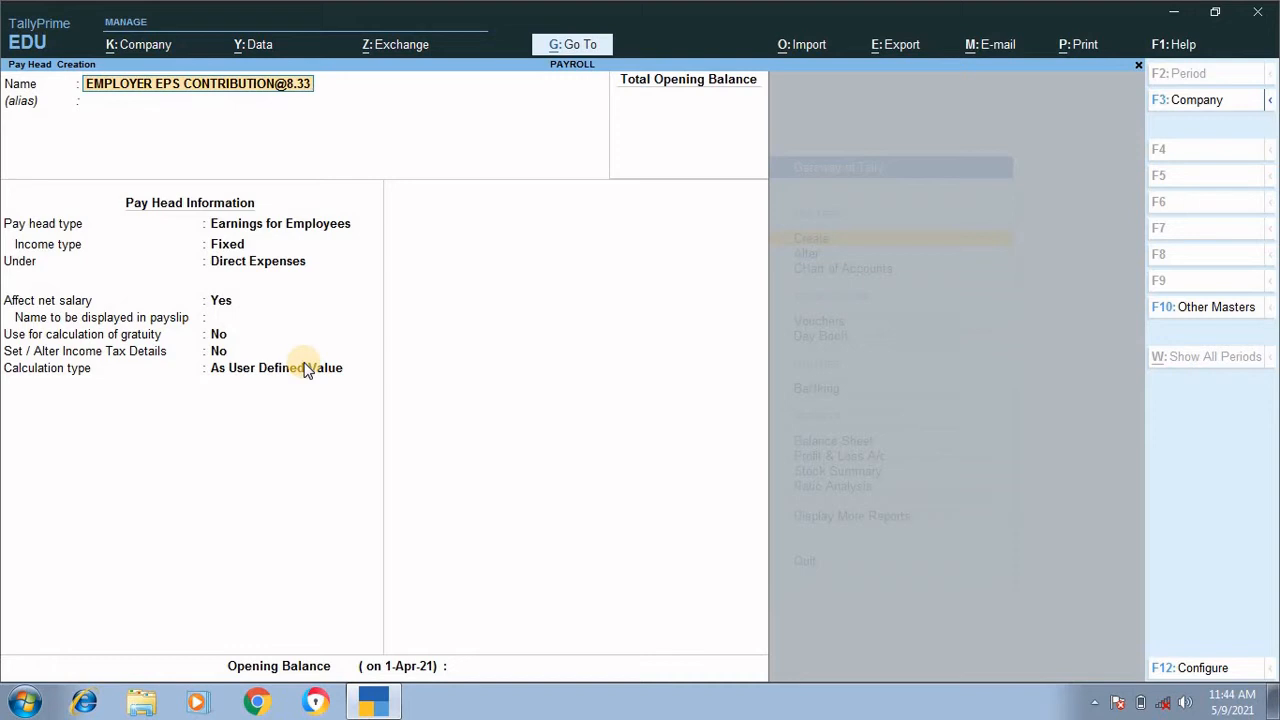
type("%")
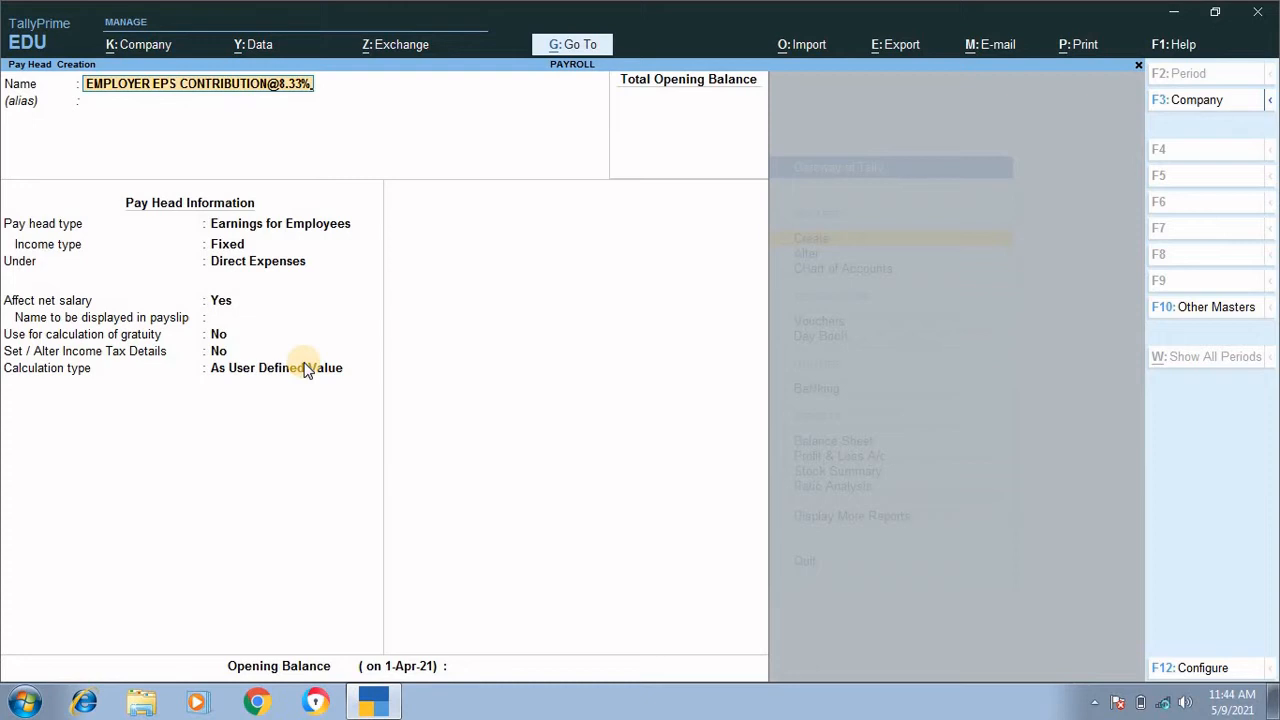
Step: Classify the EPS contribution as Employer's Statutory Contributions with statutory pay type EPS Account (A/c No. 10)
key("Return")
key("Return")
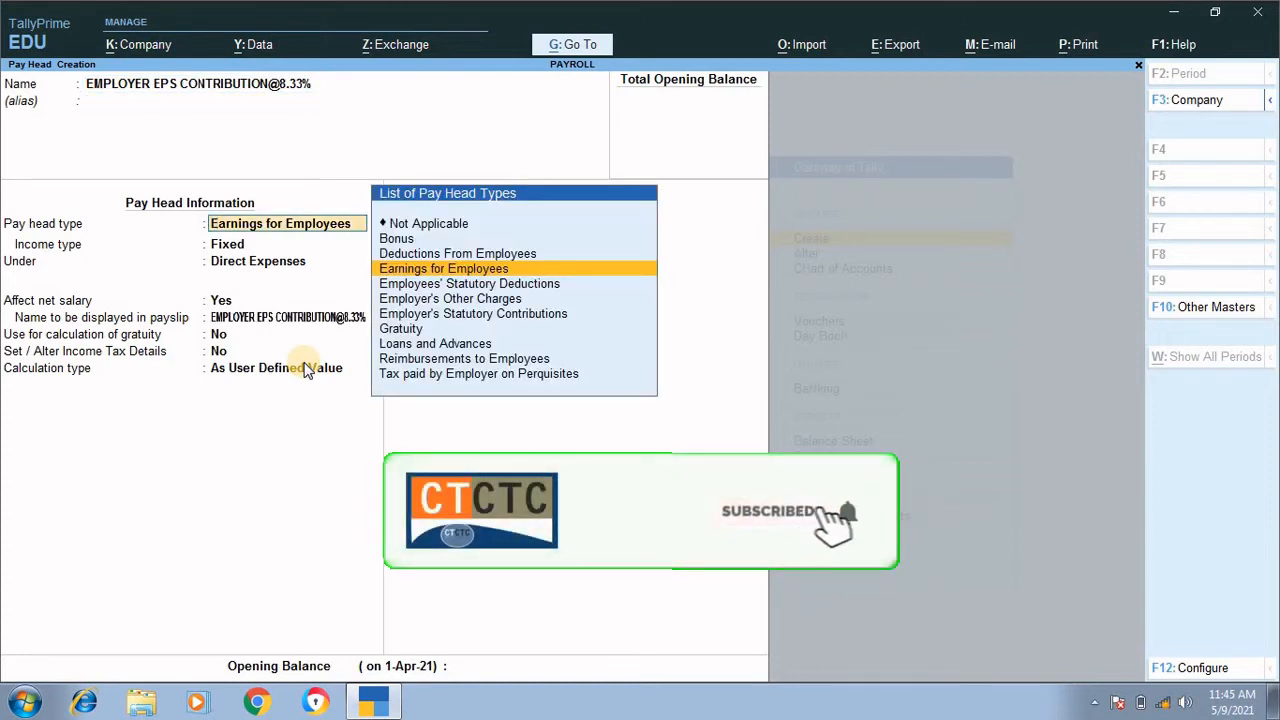
key("Down")
key("Down")
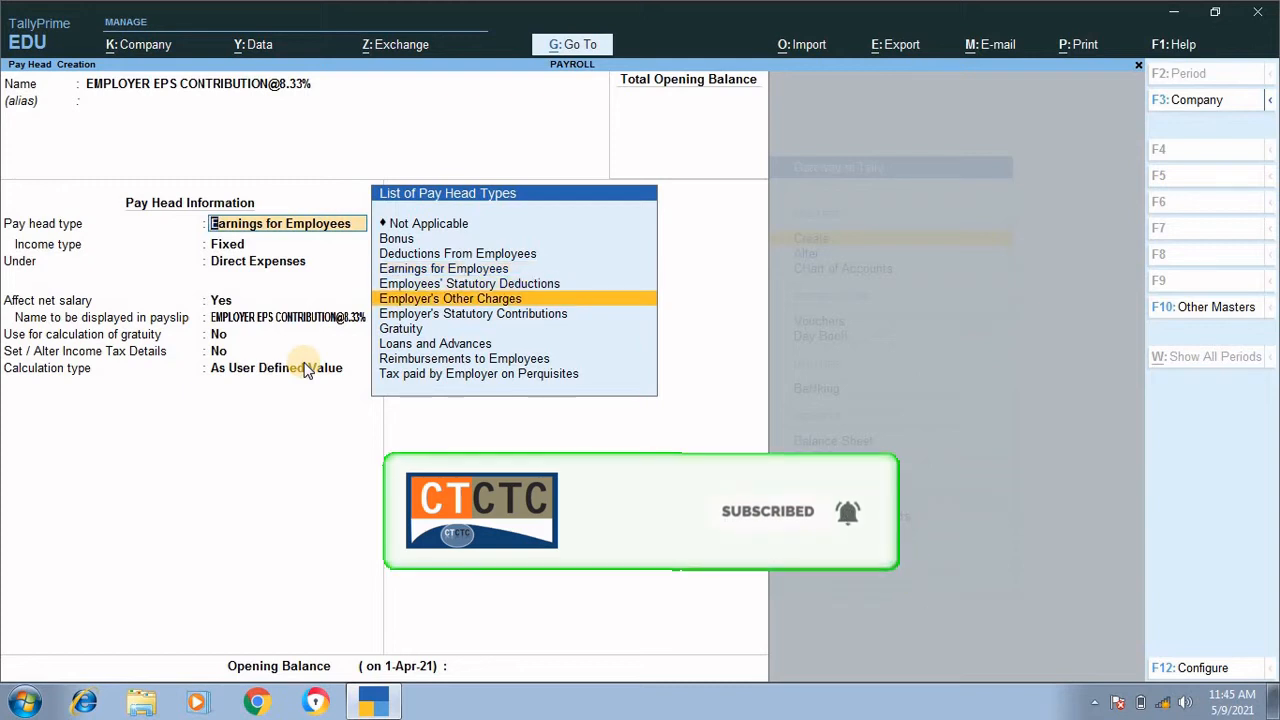
key("Down")
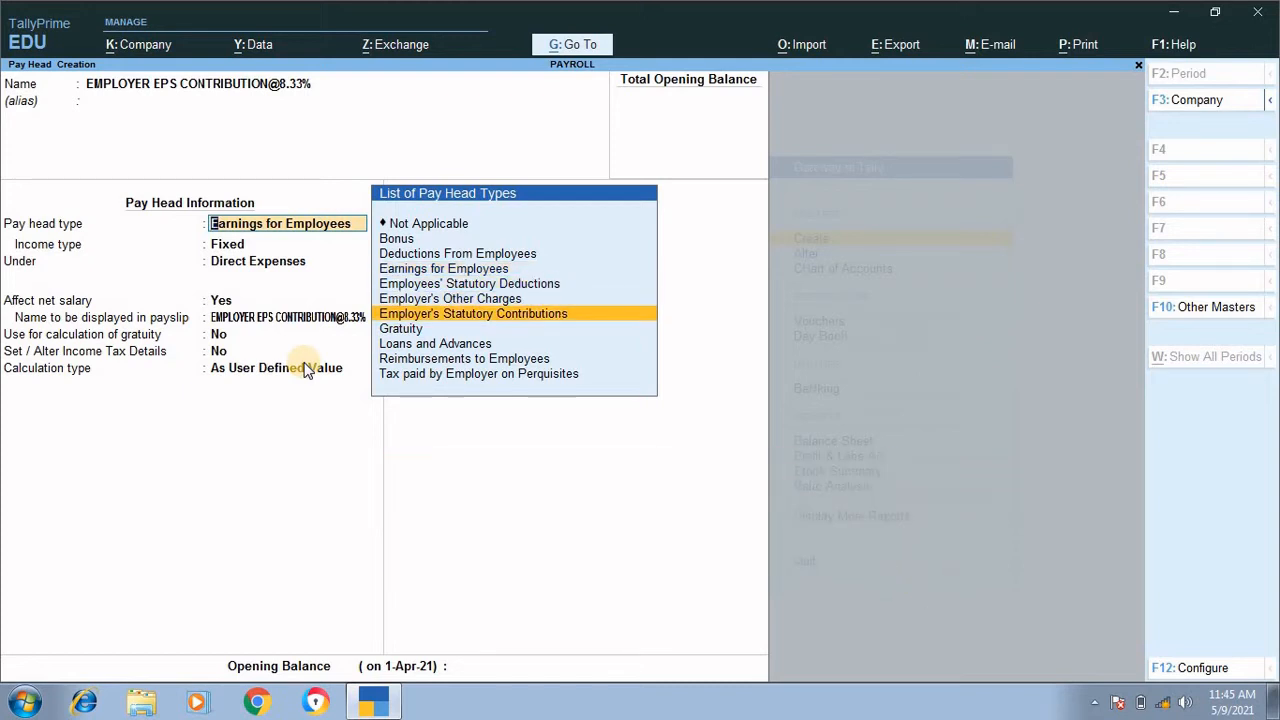
key("Return")
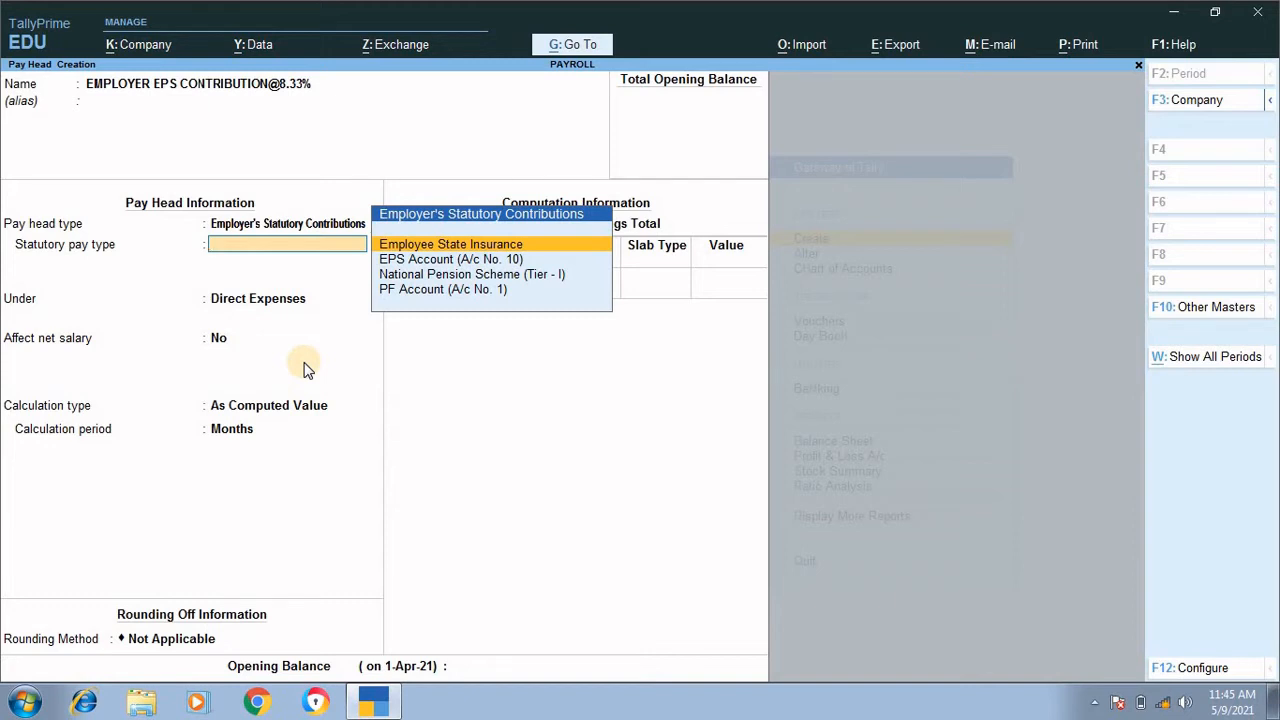
key("Down")
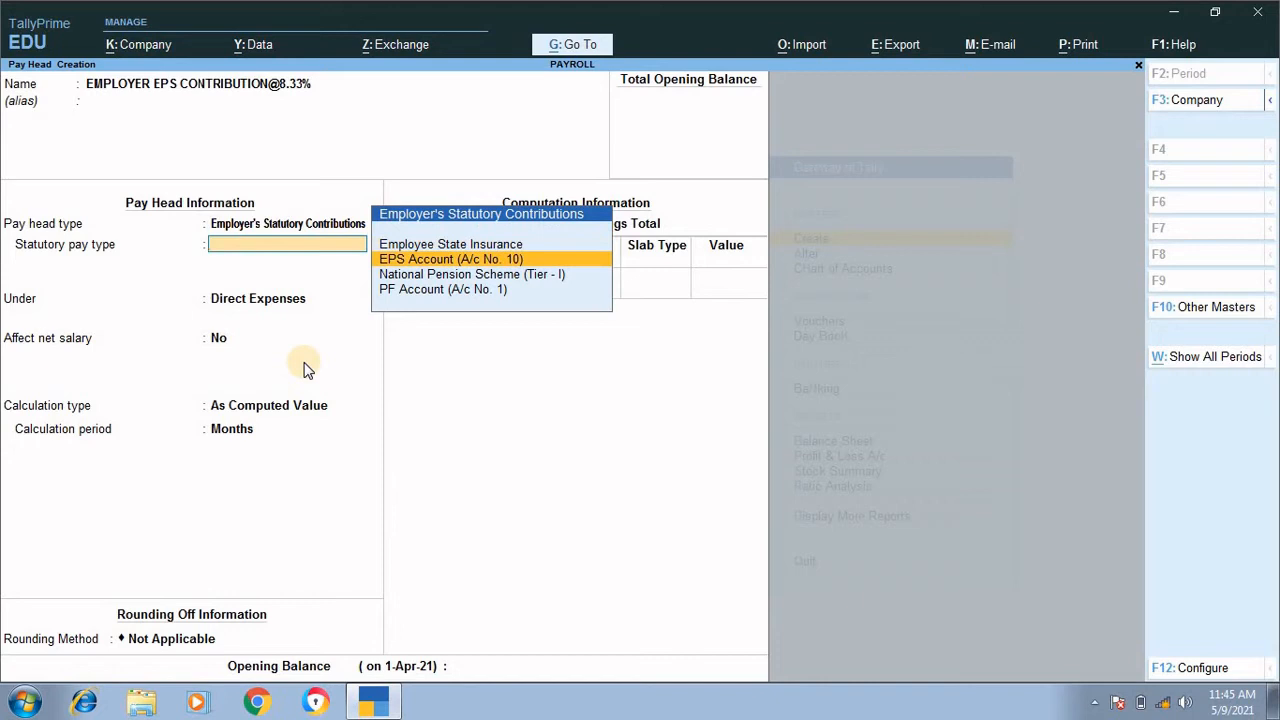
key("Return")
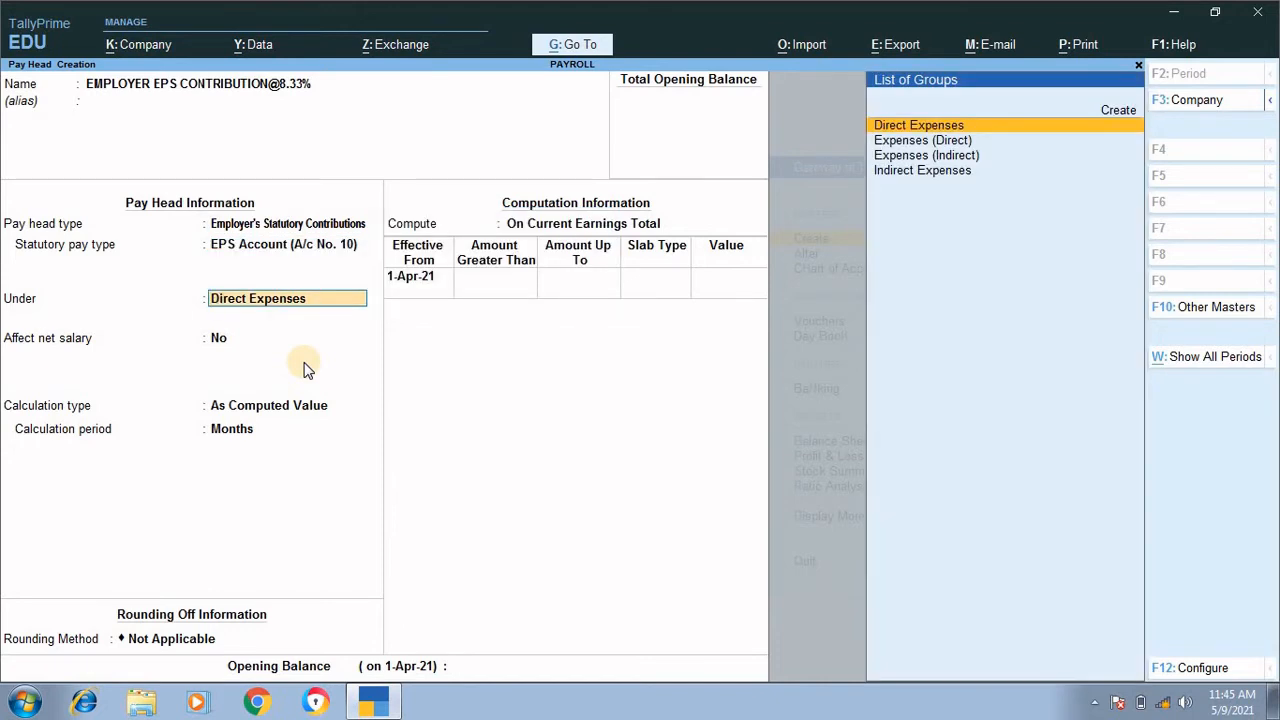
Step: Place the EPS contribution under Indirect Expenses, keeping Affect net salary at No
key("Down")
key("Down")
key("Down")
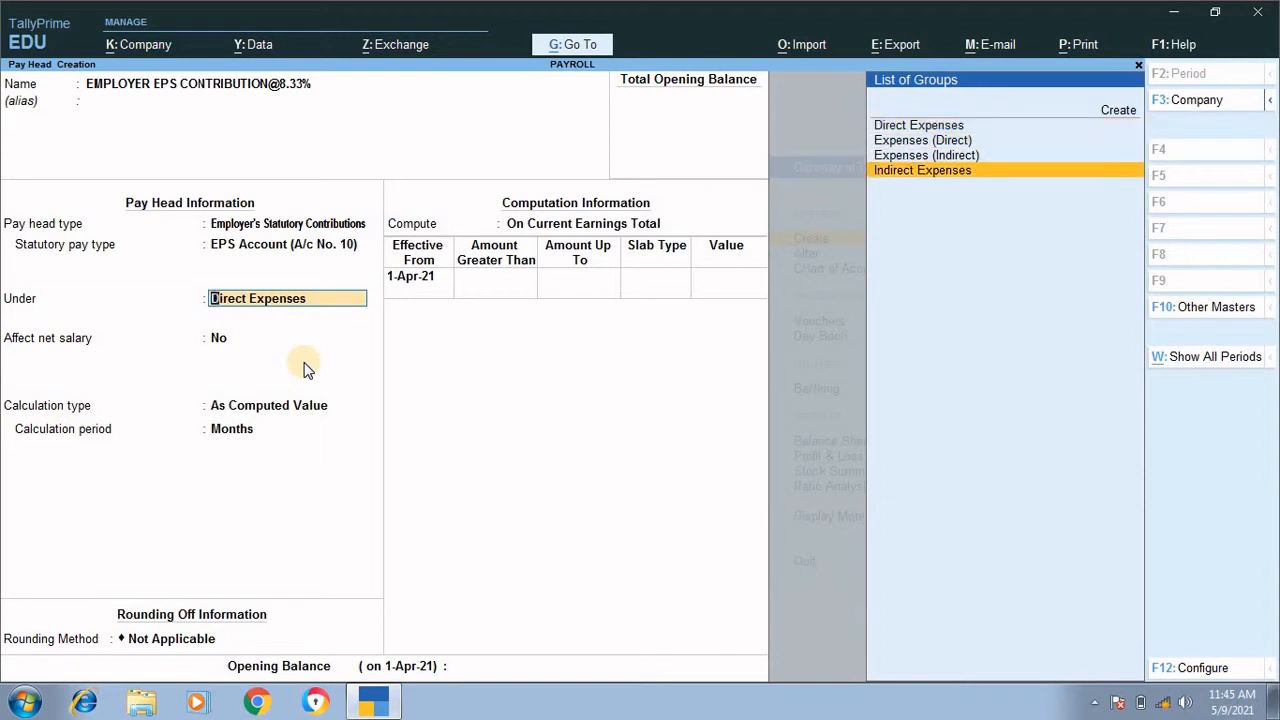
key("Return")
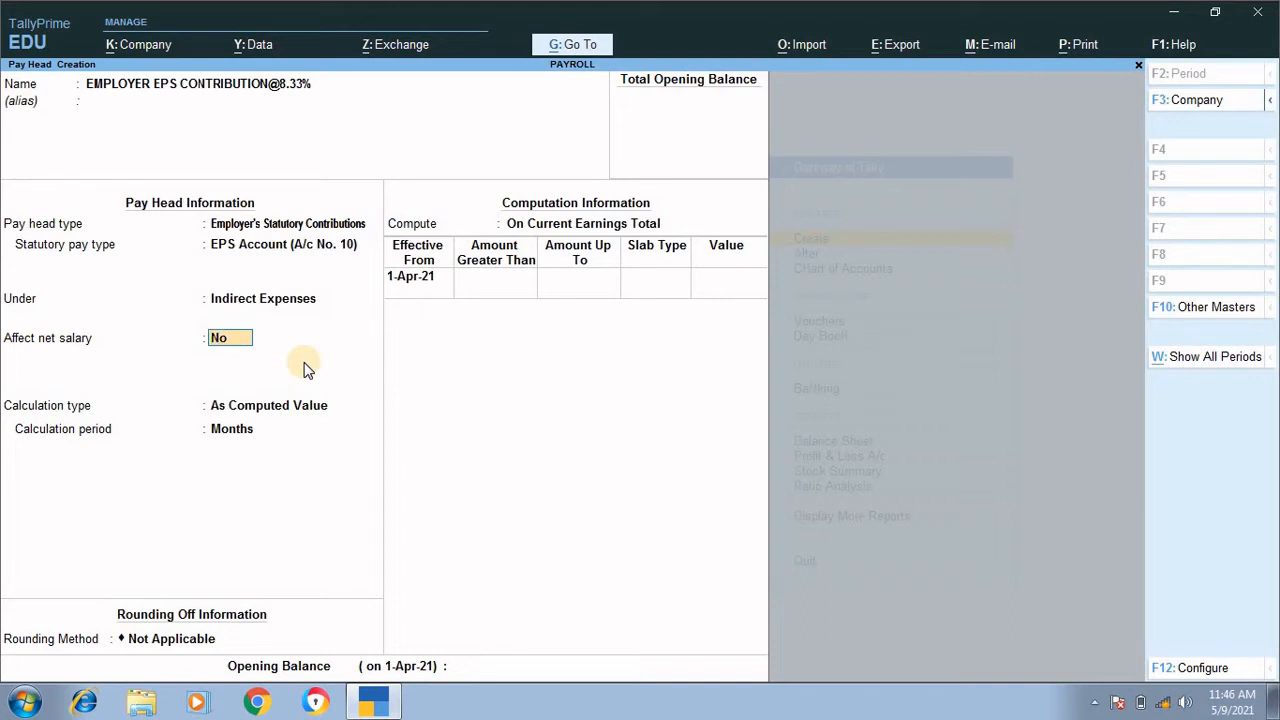
key("Return")
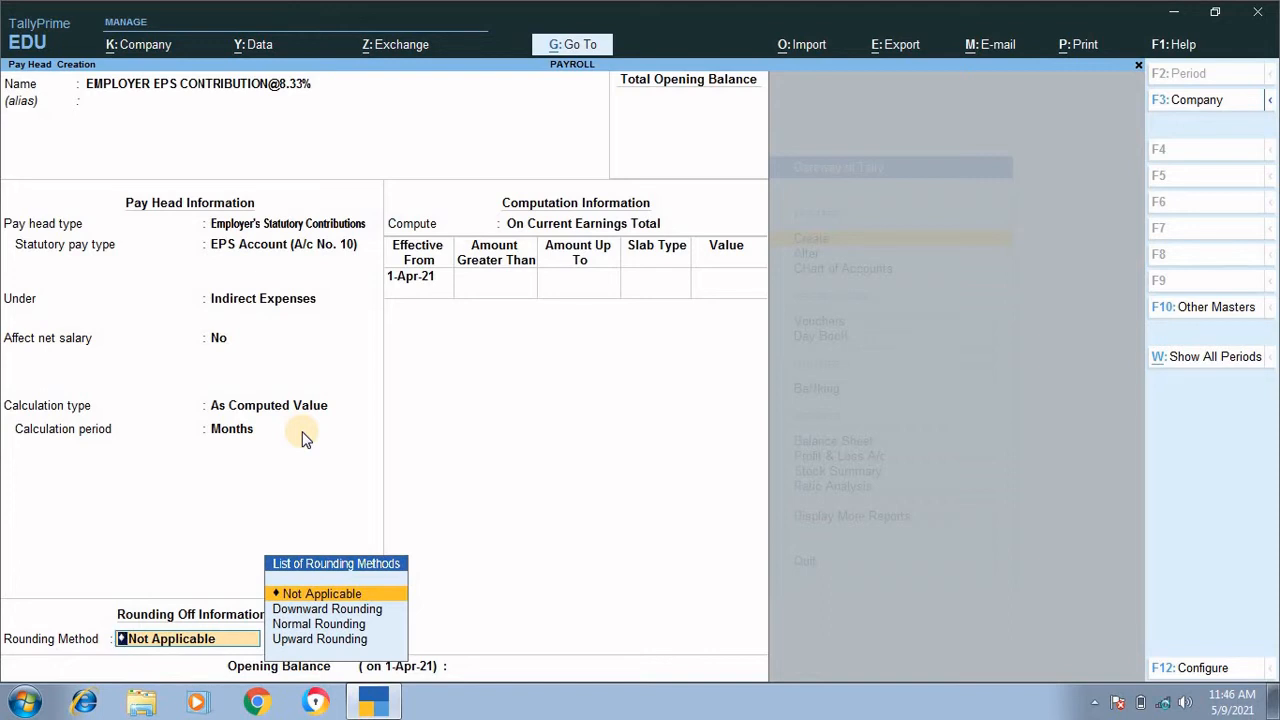
Step: Set the EPS contribution's rounding method to Normal Rounding with a limit of 1
key("Down")
key("Down")
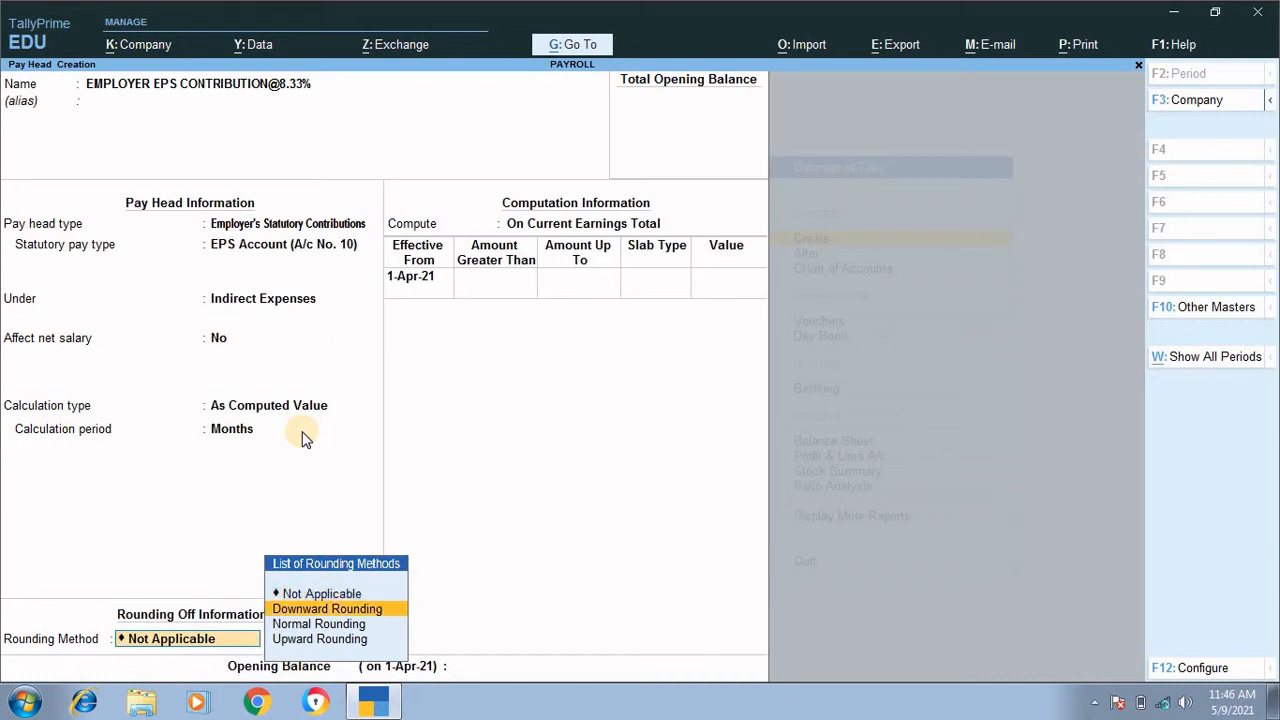
key("Return")
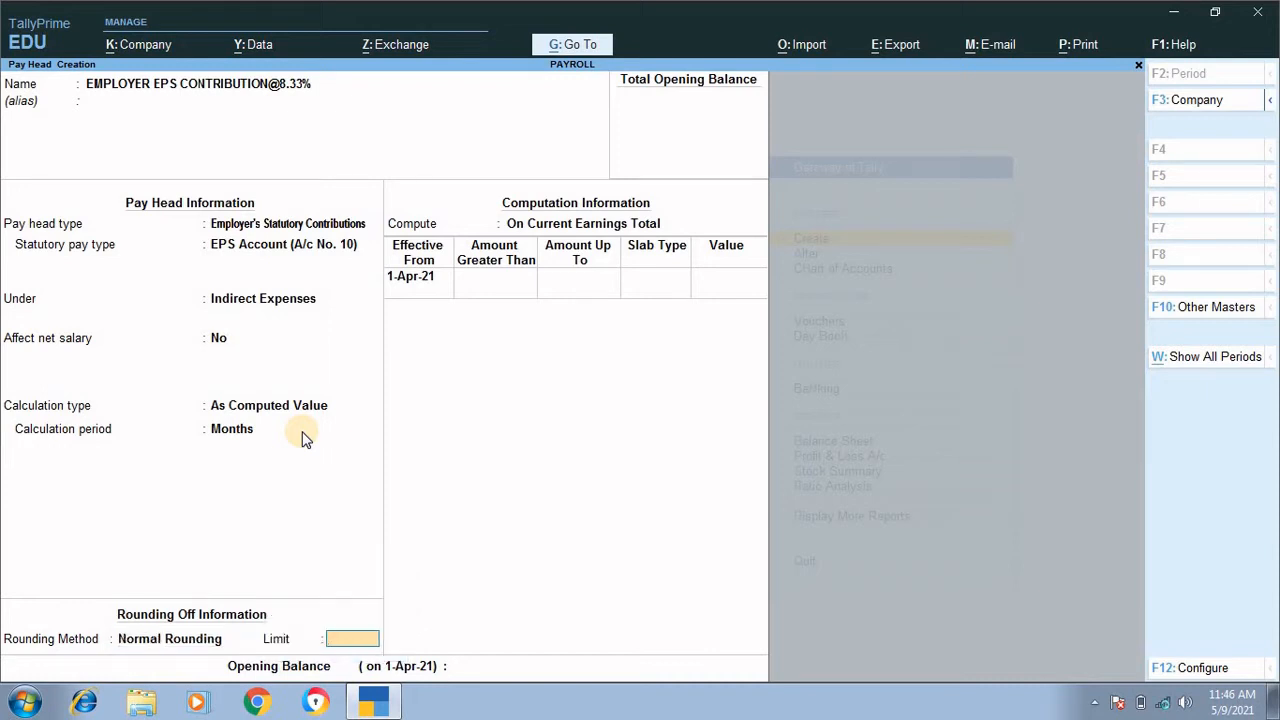
key("Return")
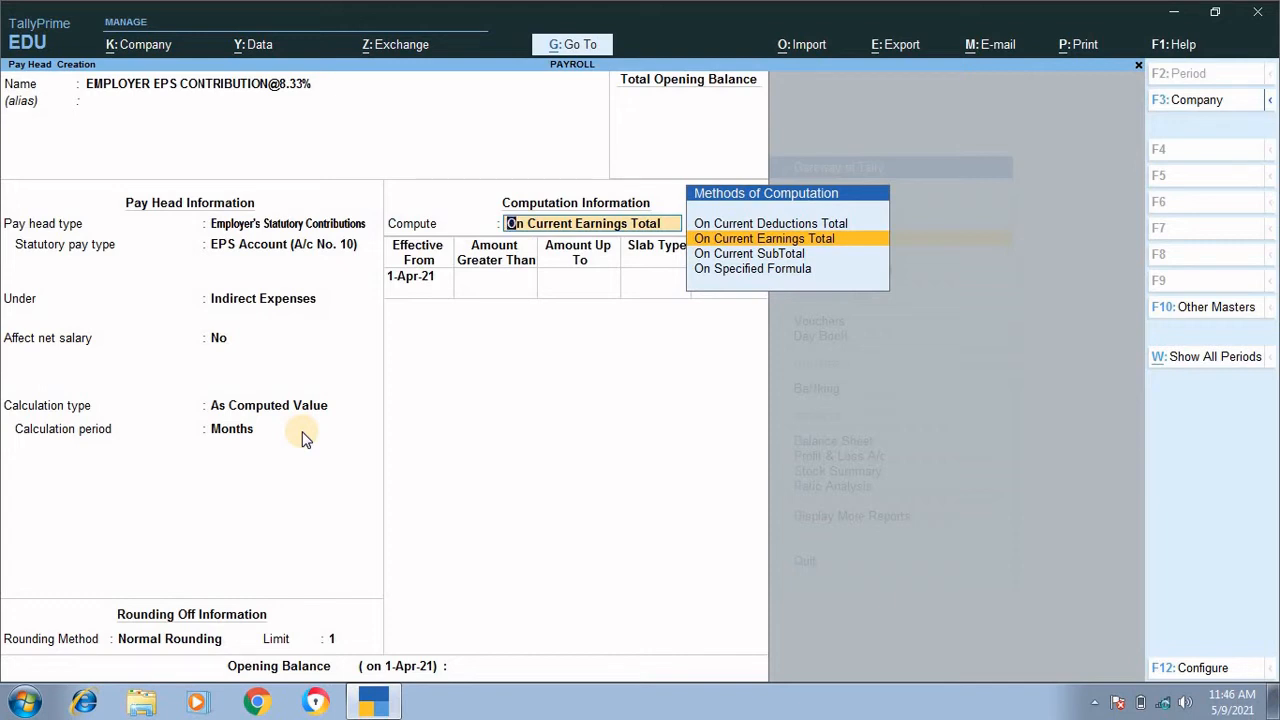
Step: Compute the EPS contribution On Specified Formula, with BASIC SALARY as the first pay head
key("Down")
key("Down")
key("Return")
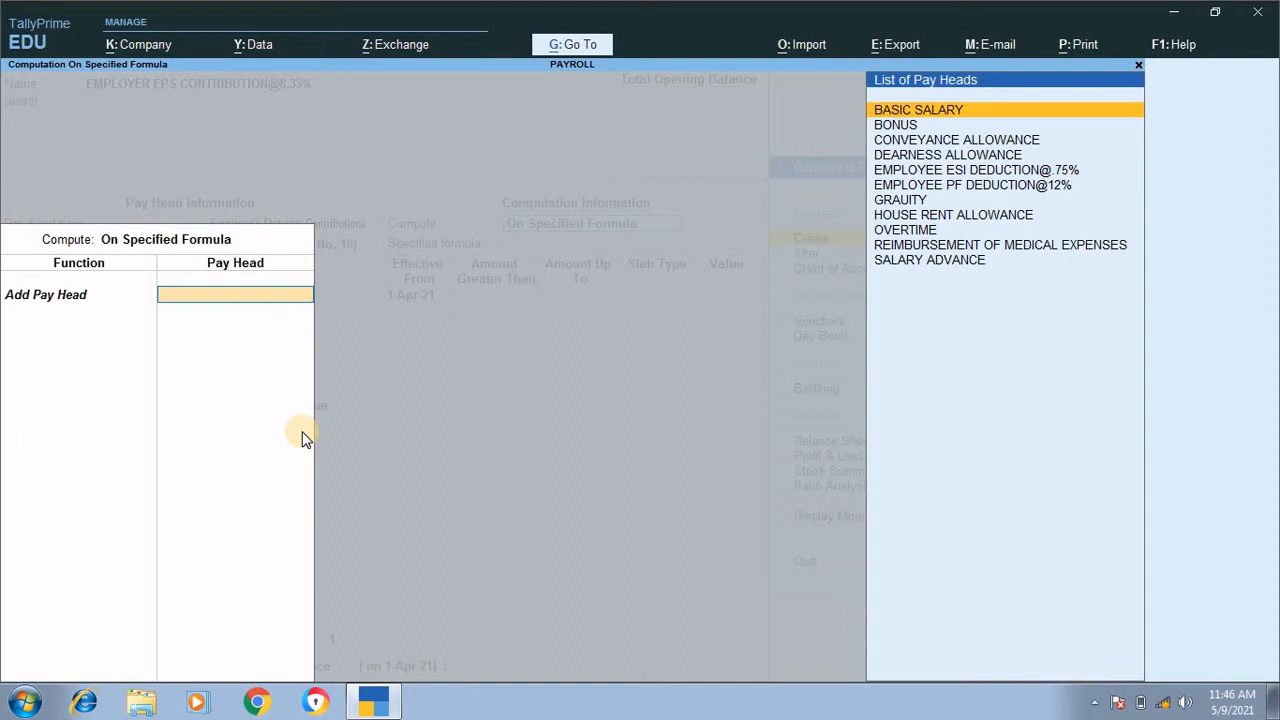
key("Return")
Step: Add DEARNESS ALLOWANCE to the EPS contribution's formula and finish the formula
key("Down")
key("Down")
key("Down")
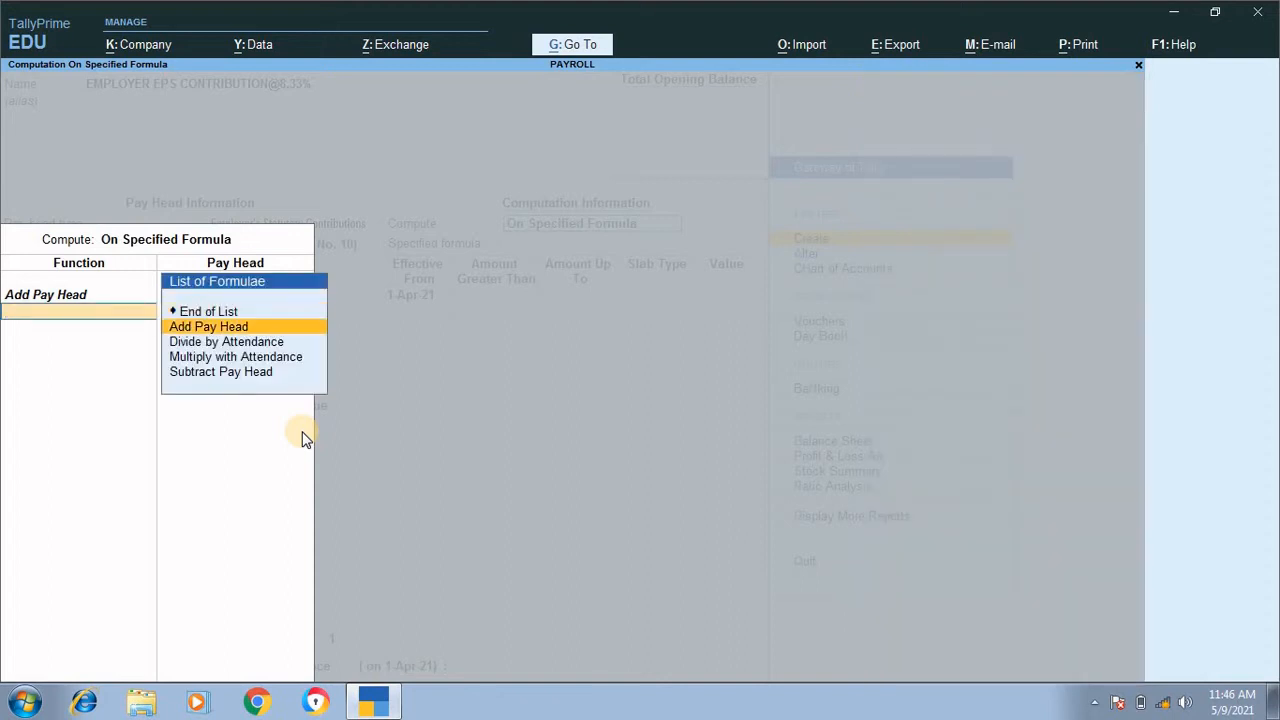
key("Up")
key("Up")
key("Return")
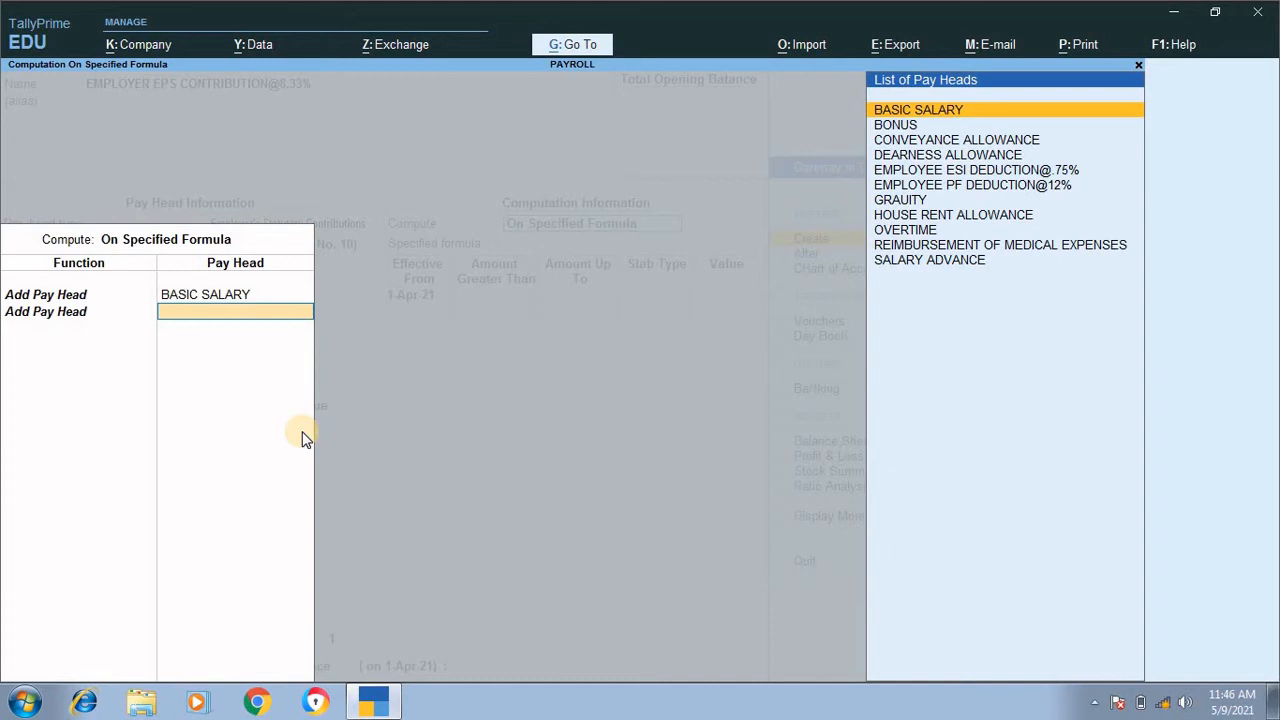
key("Down")
key("Down")
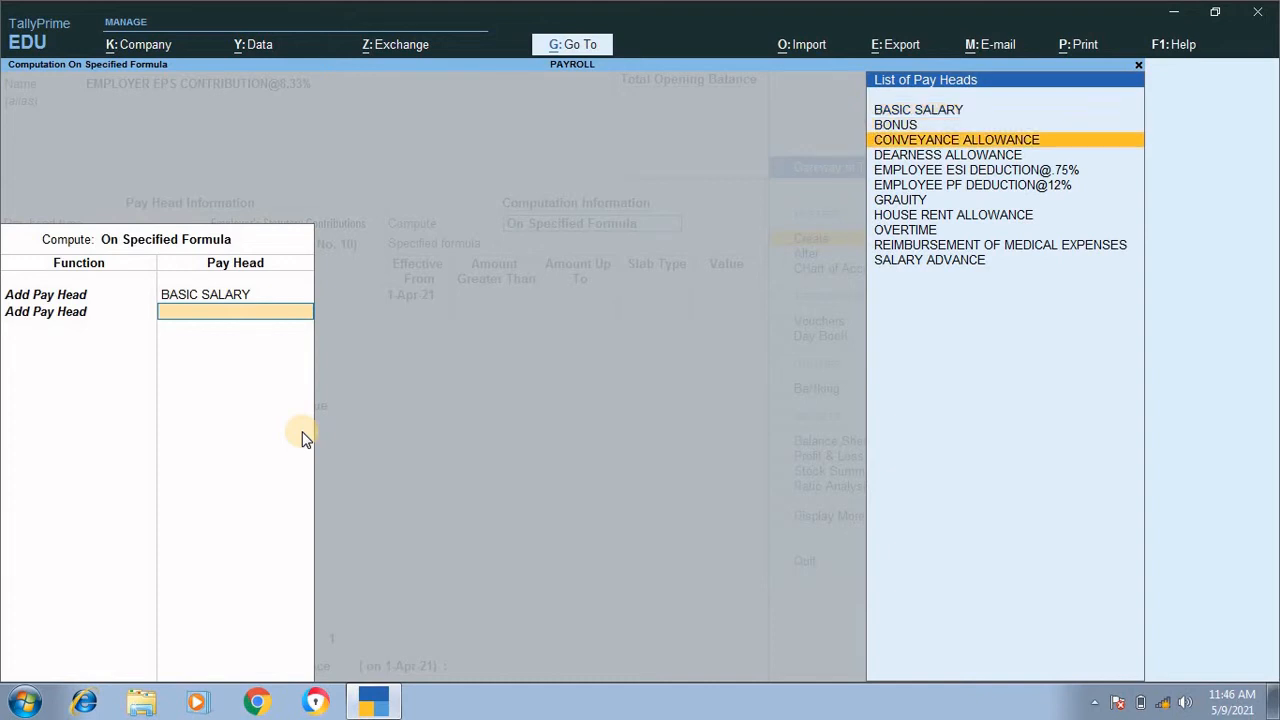
key("Down")
key("Return")
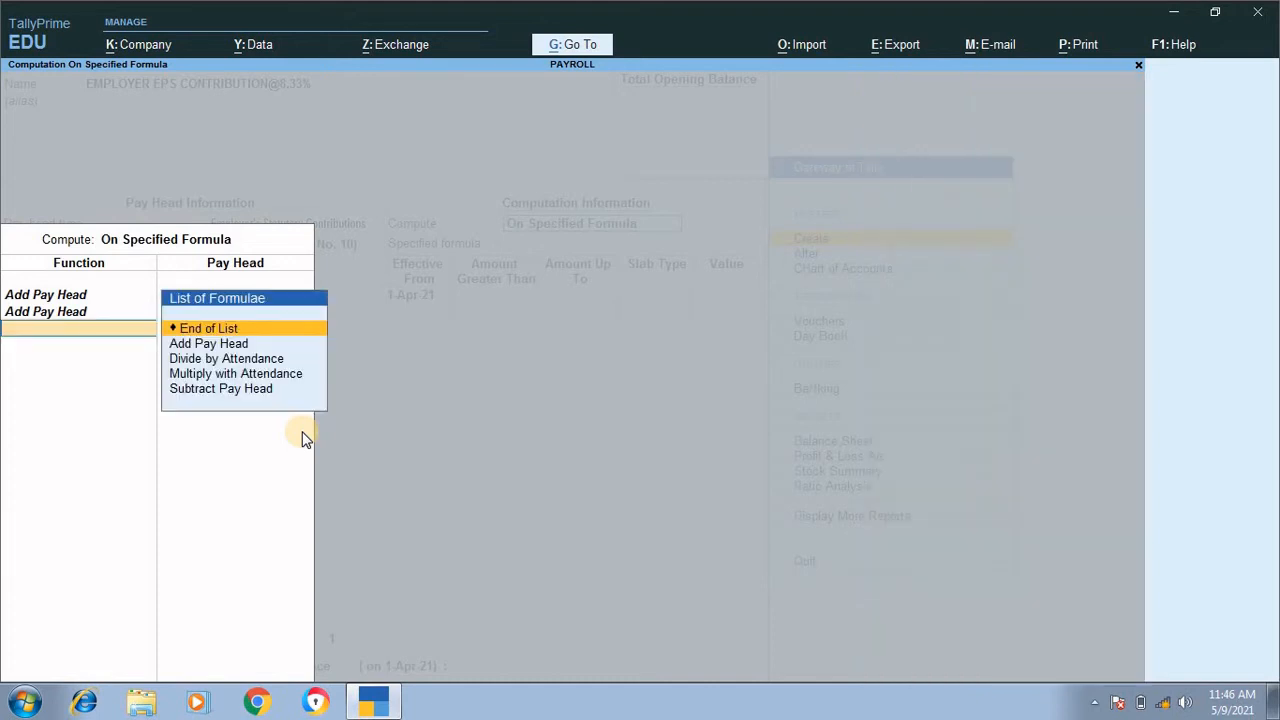
key("Return")
key("Return")
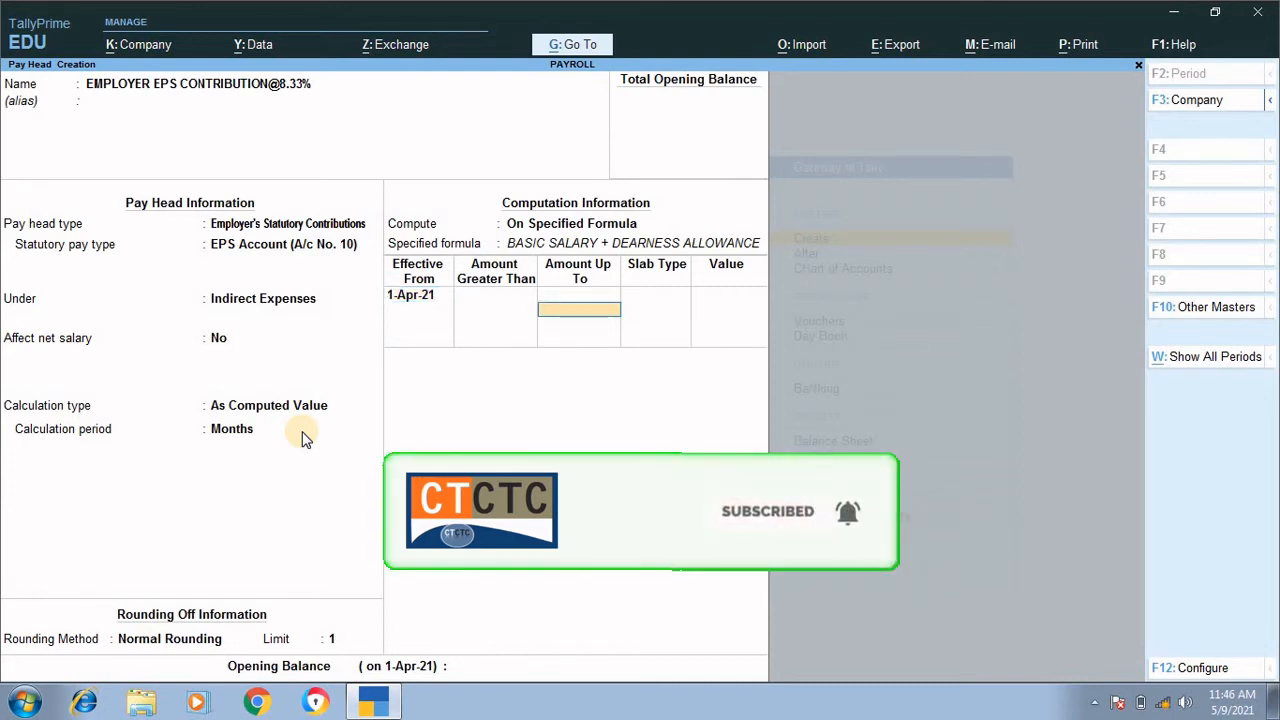
Step: Define the first slab effective 1-Apr-21 for amounts up to 15,000 as a Percentage of 8.33%
key("Return")
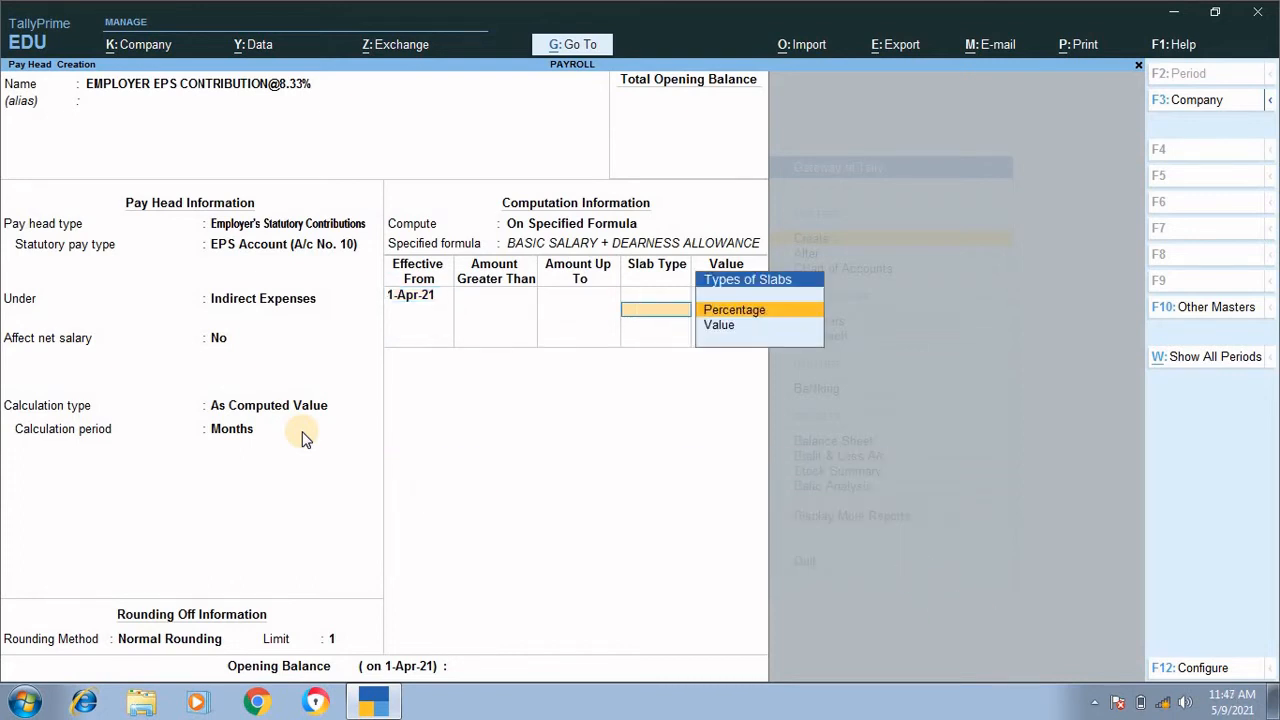
key("BackSpace")
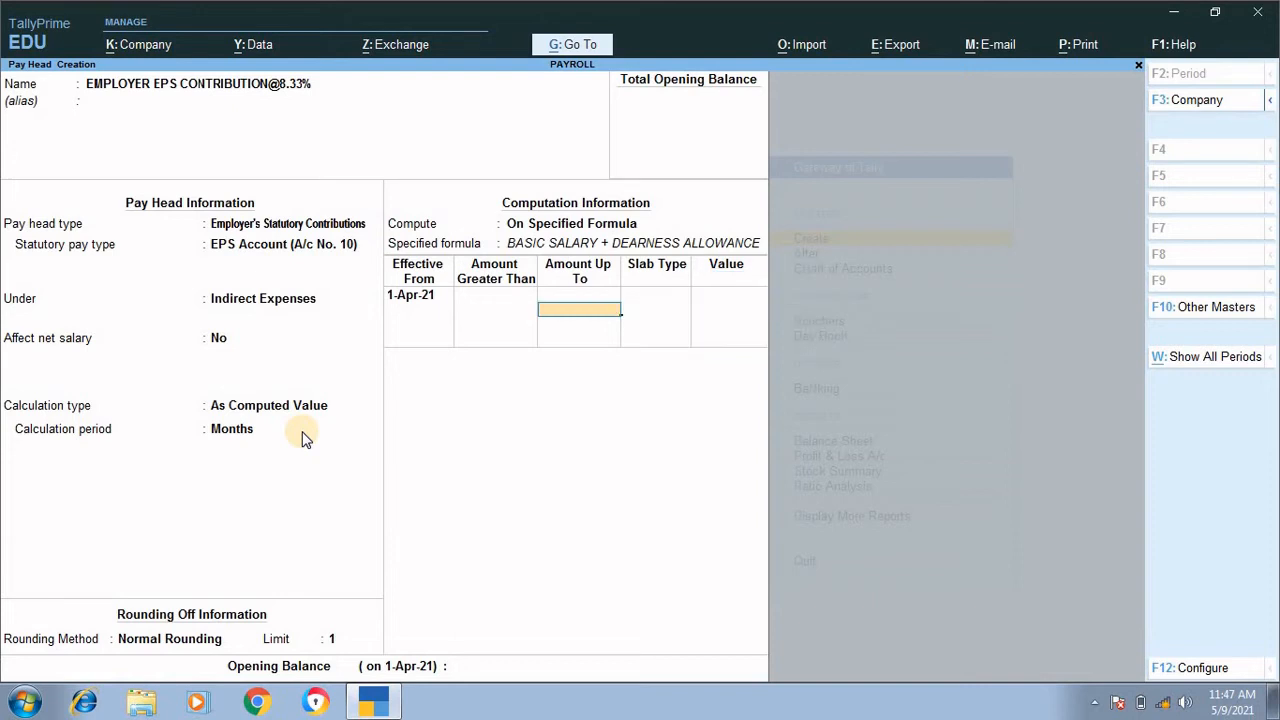
type("15000")
key("Return")
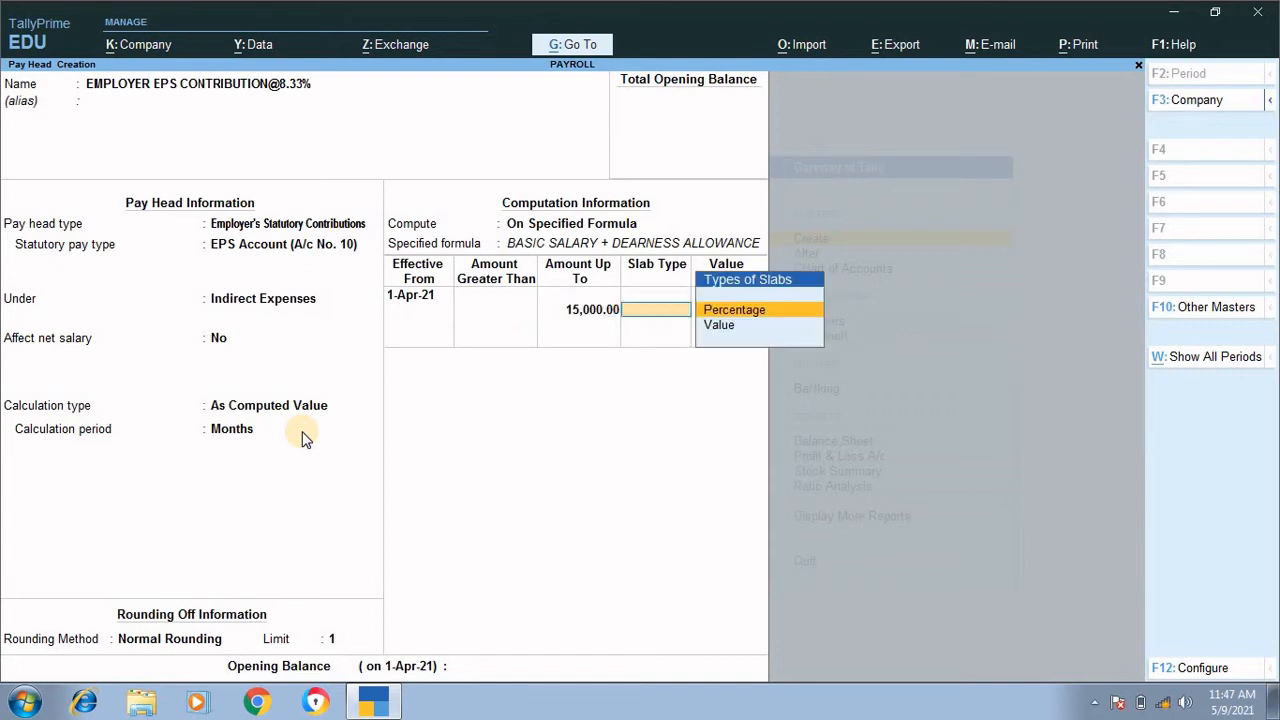
key("Return")
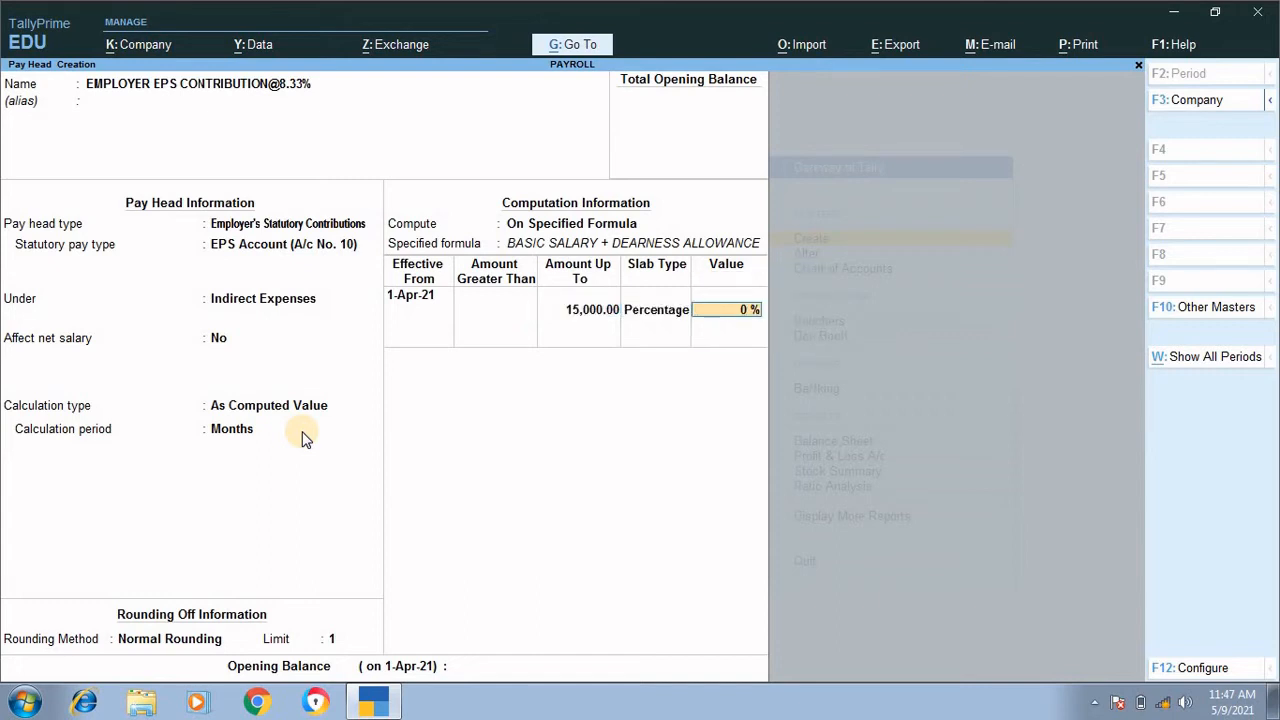
type("8.33")
key("Return")
Step: Define the slab for amounts greater than 15,000 as a fixed Value of 1,240.50 with no upper limit
key("Return")
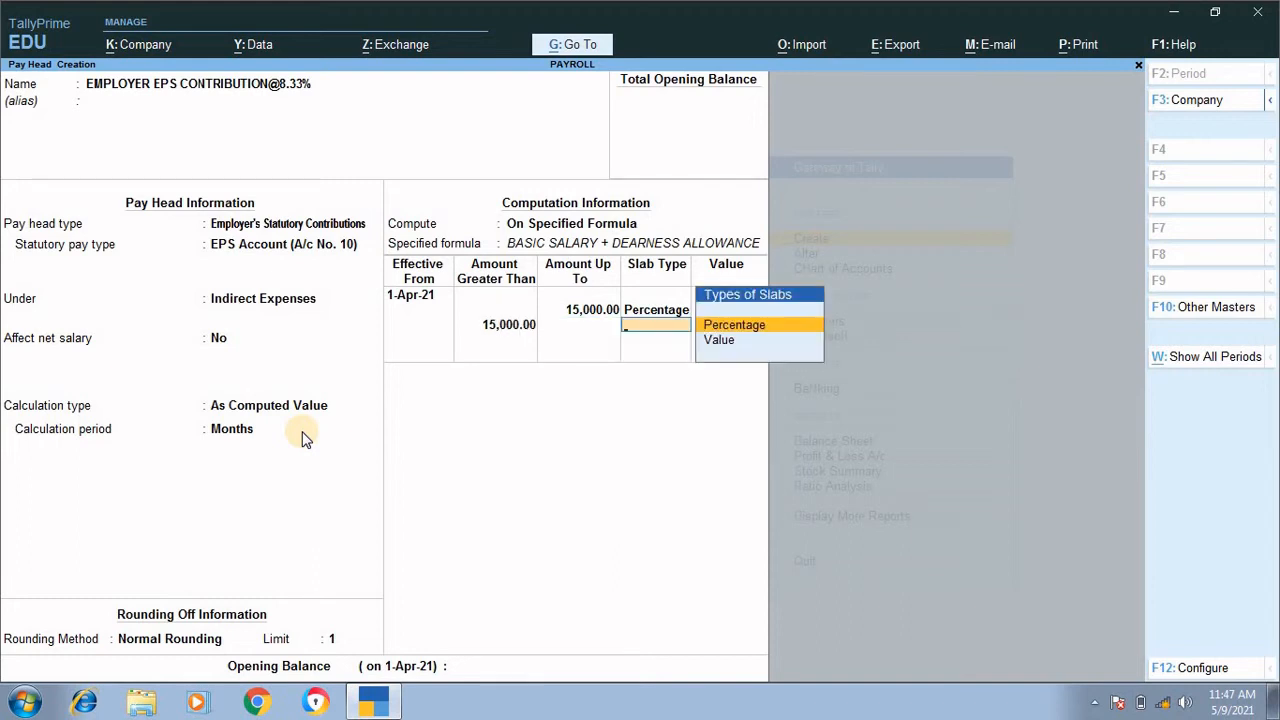
key("Down")
key("Return")
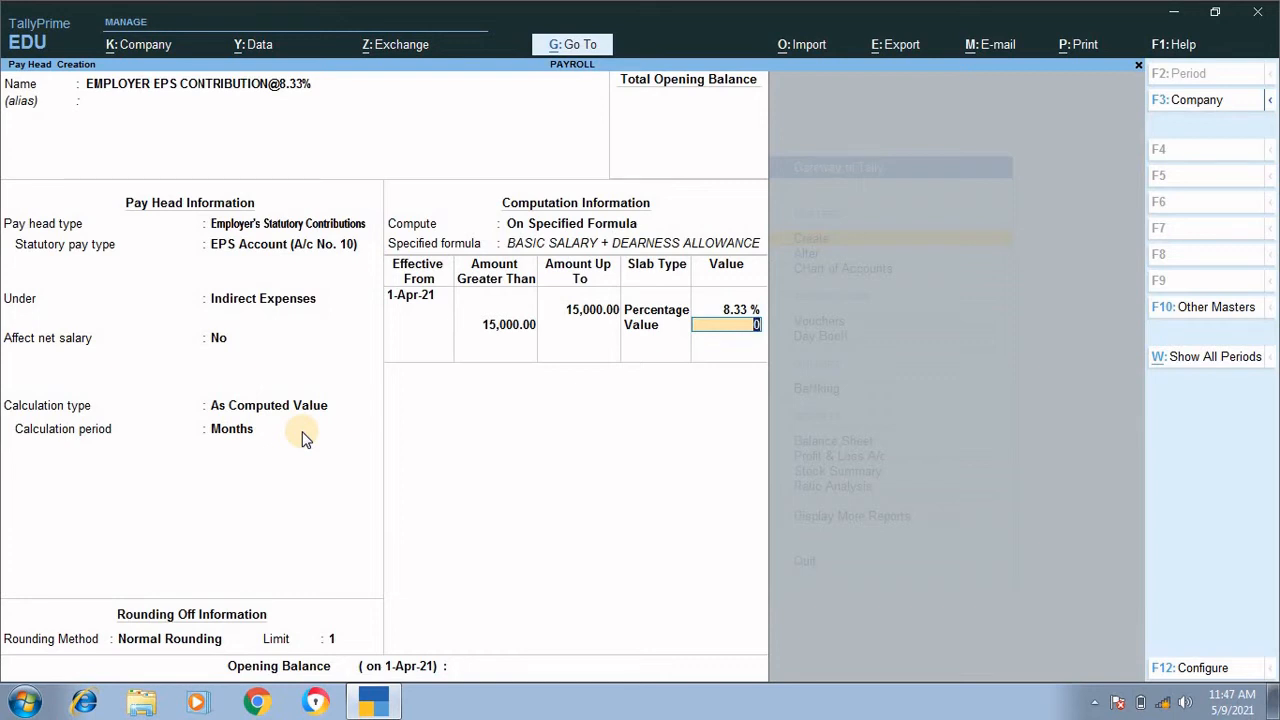
type("1240.50")
key("Return")
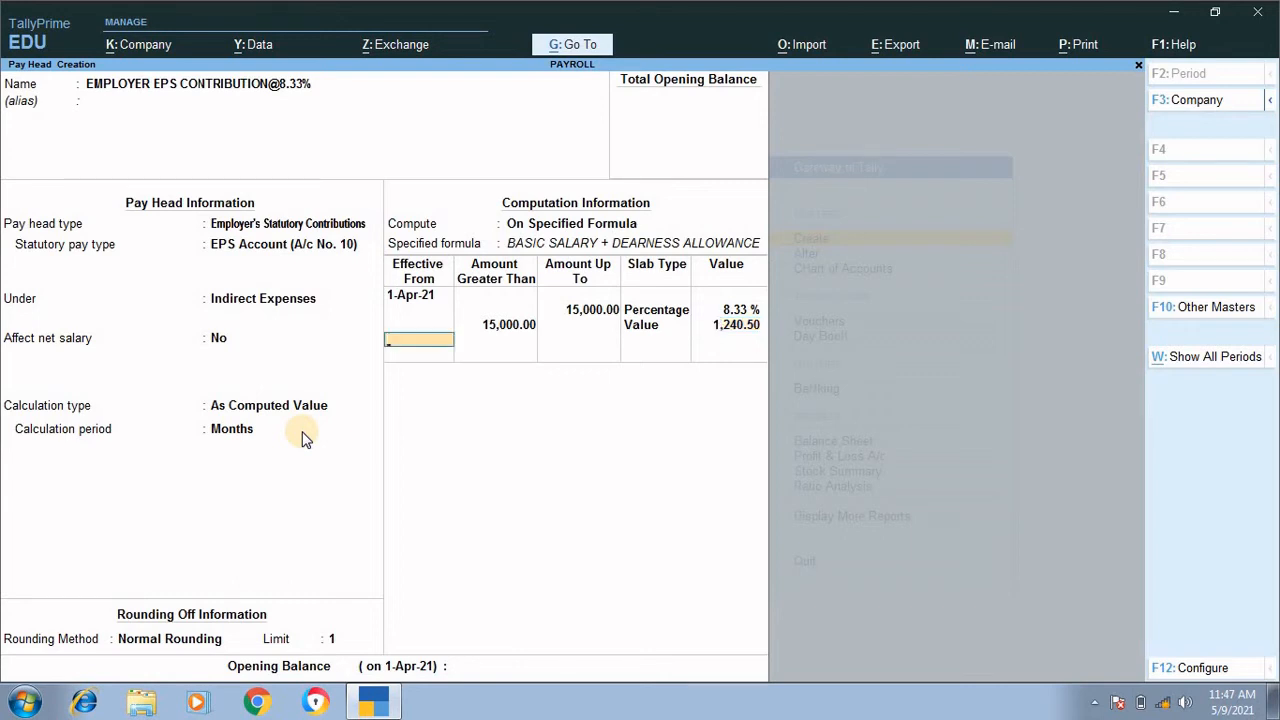
Step: End the slab list and save the EPS contribution pay head with no opening balance
key("Return")
key("Return")
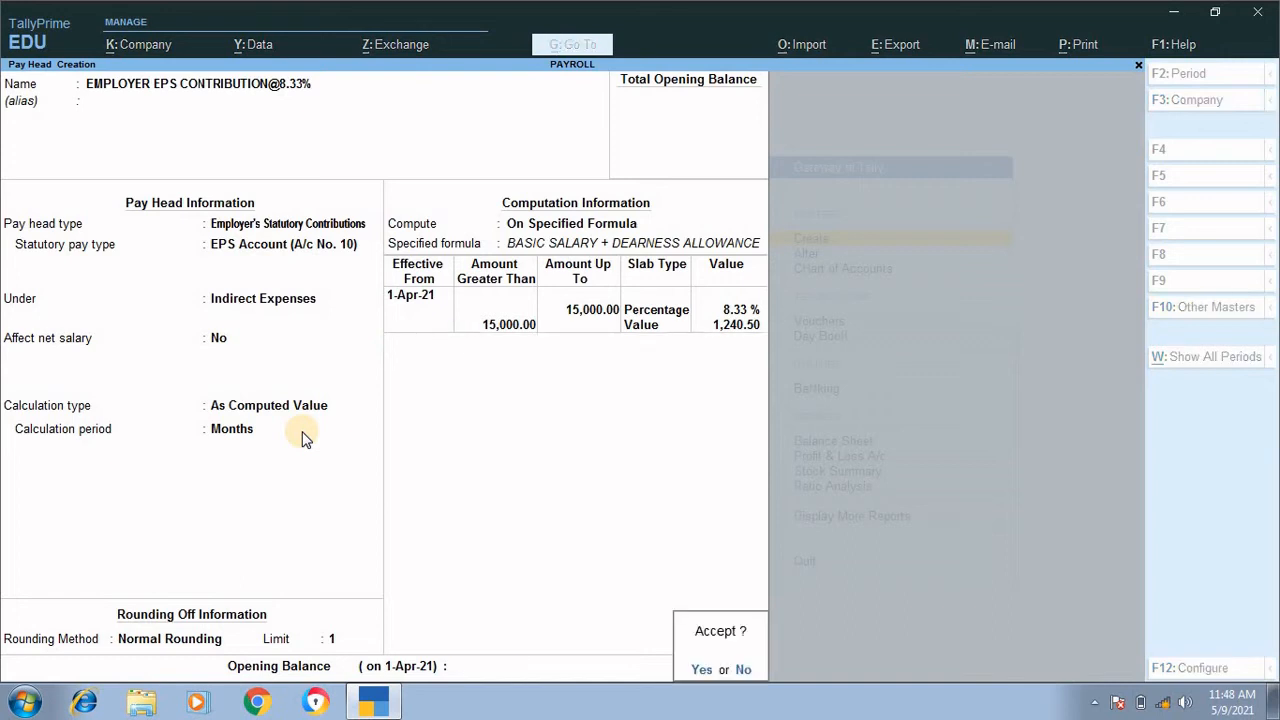
key("Return")
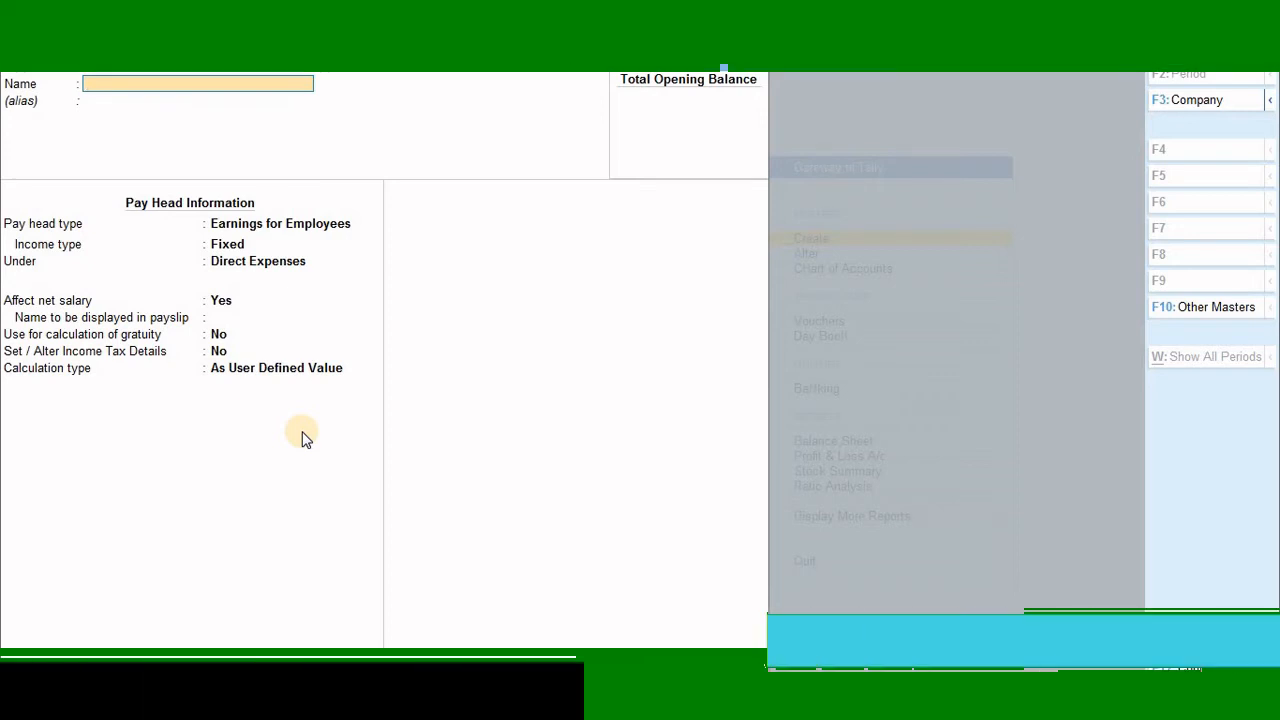
type("EMPLOY")
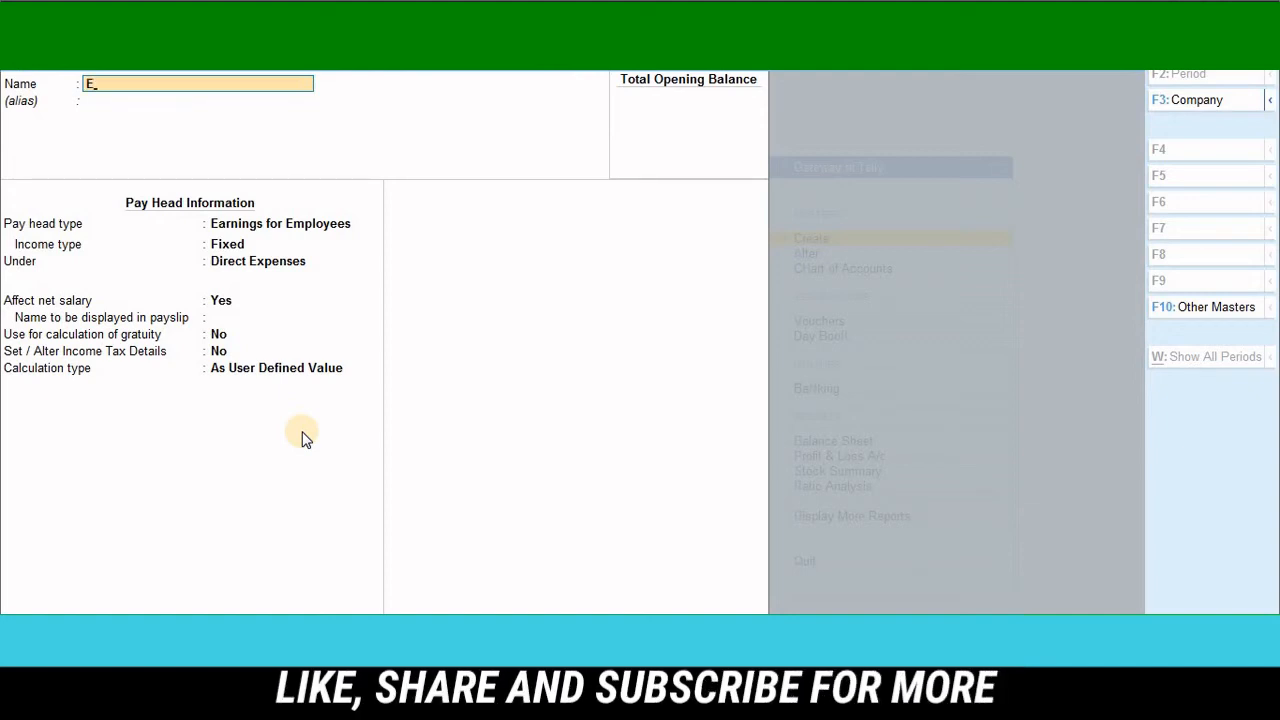
type("ER")
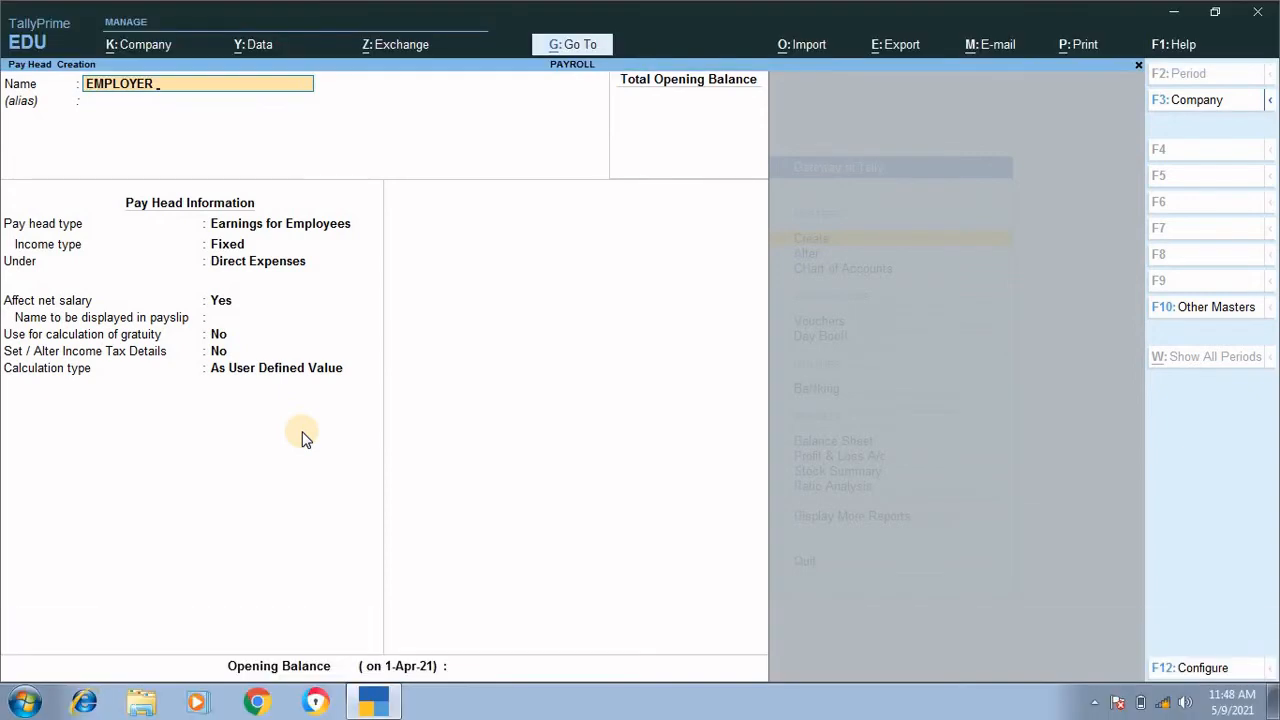
type(" EPF CONTRIBUTIO")
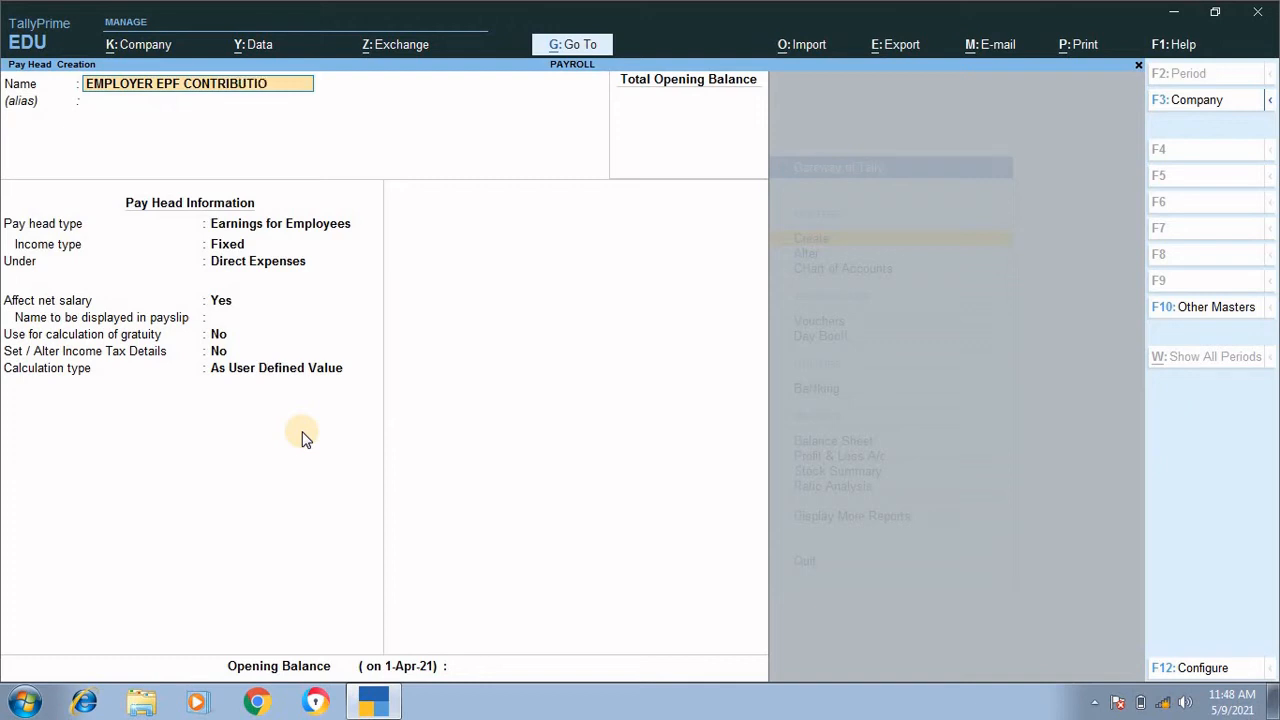
type("N@3.")
type("67%")
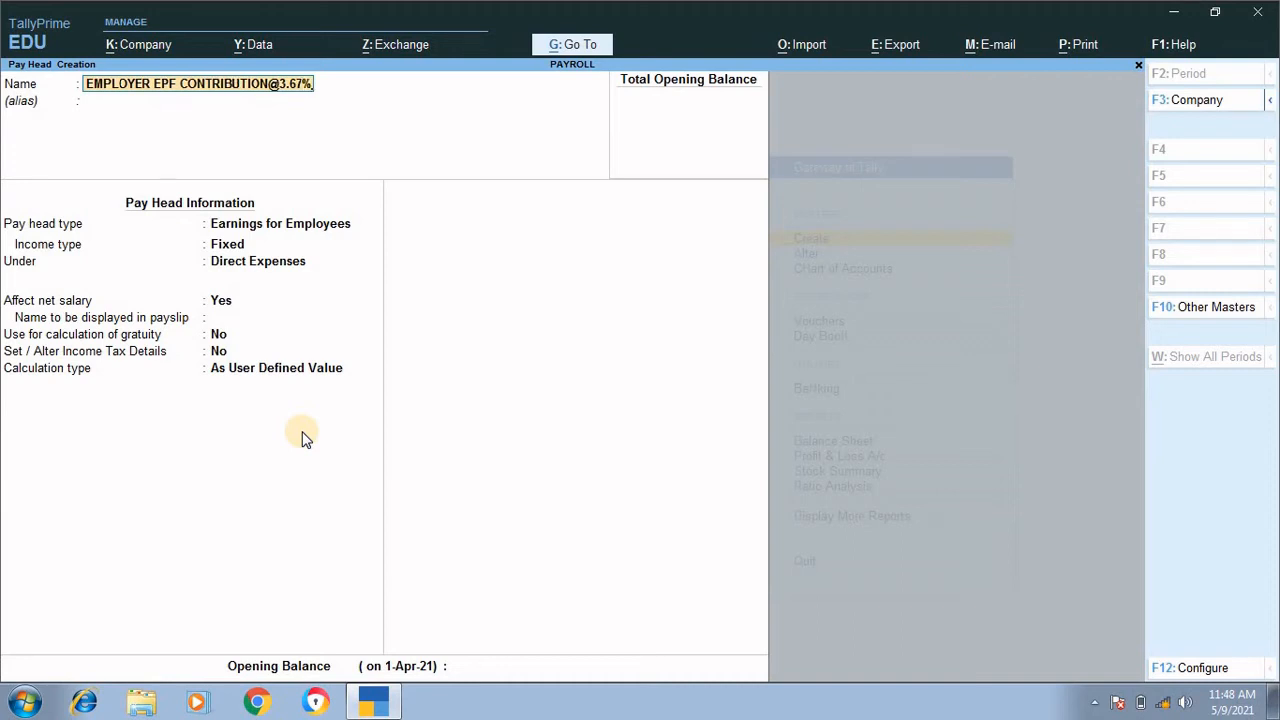
key("Return")
key("Return")
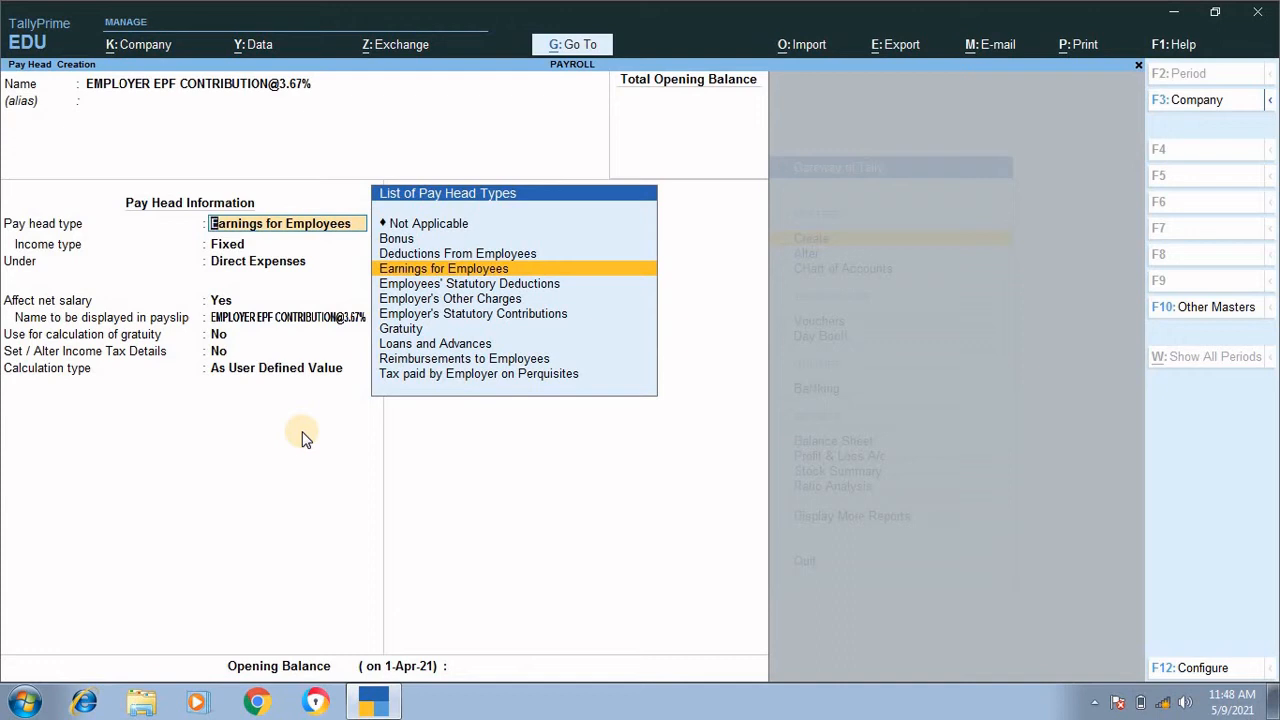
Step: Set the pay head type to Employer's Statutory Contributions and the statutory pay type to PF Account (A/c No. 1)
key("Down")
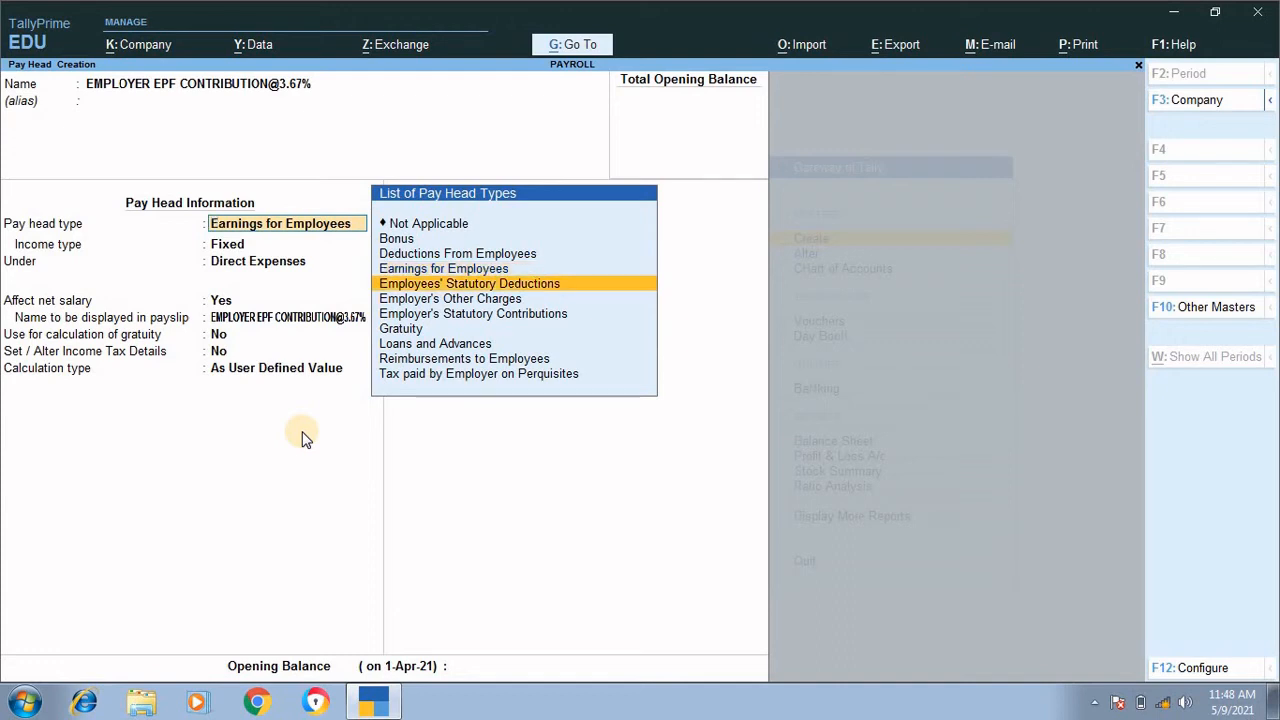
key("Down")
key("Down")
key("Return")
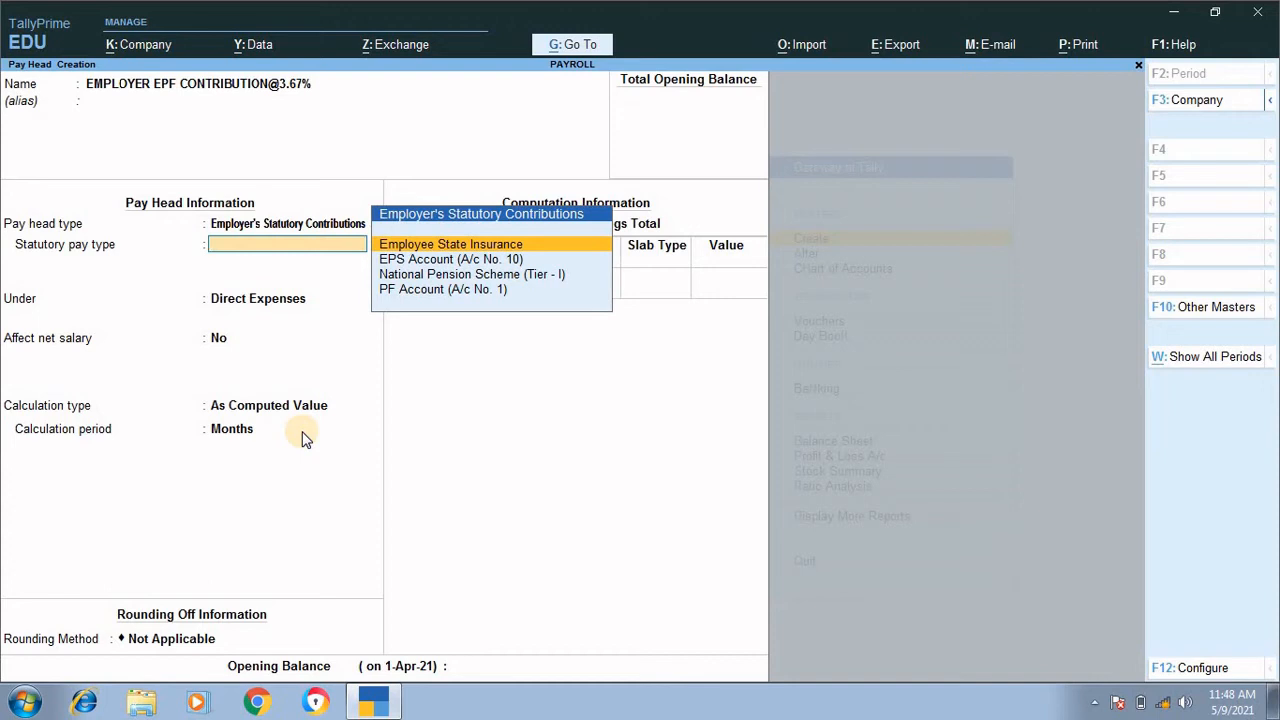
key("Down")
key("Down")
key("Down")
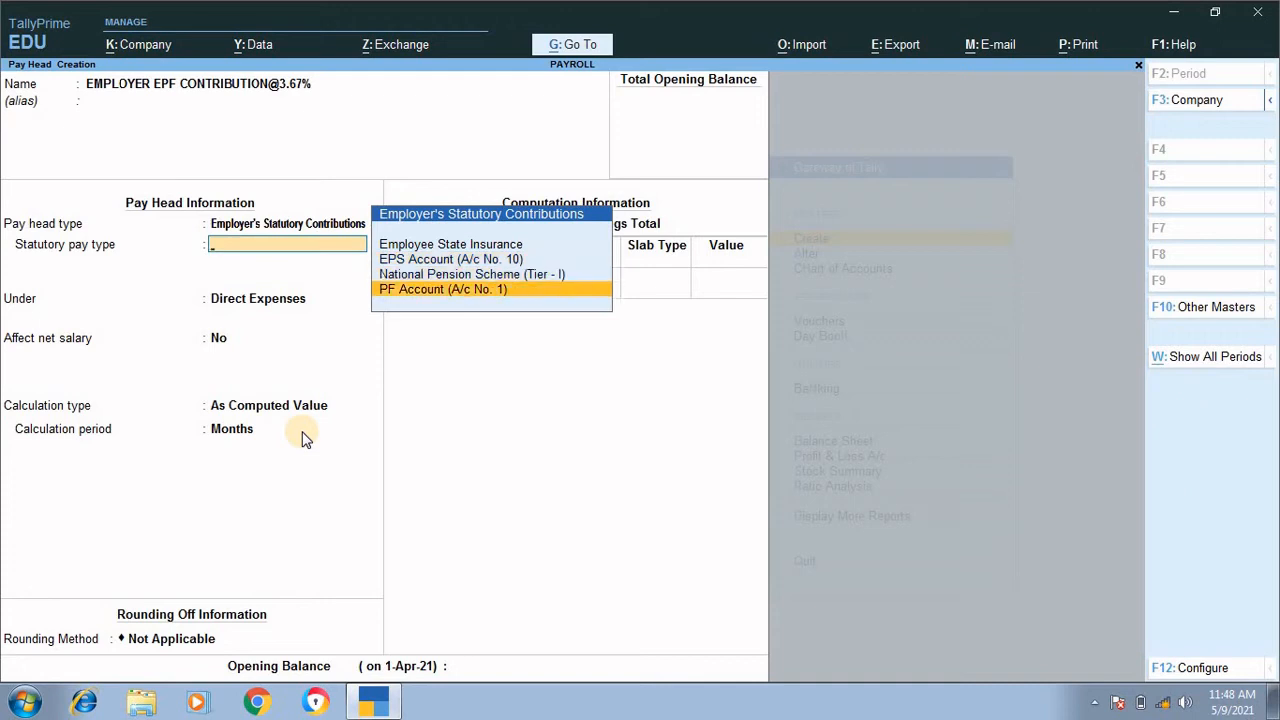
key("Return")
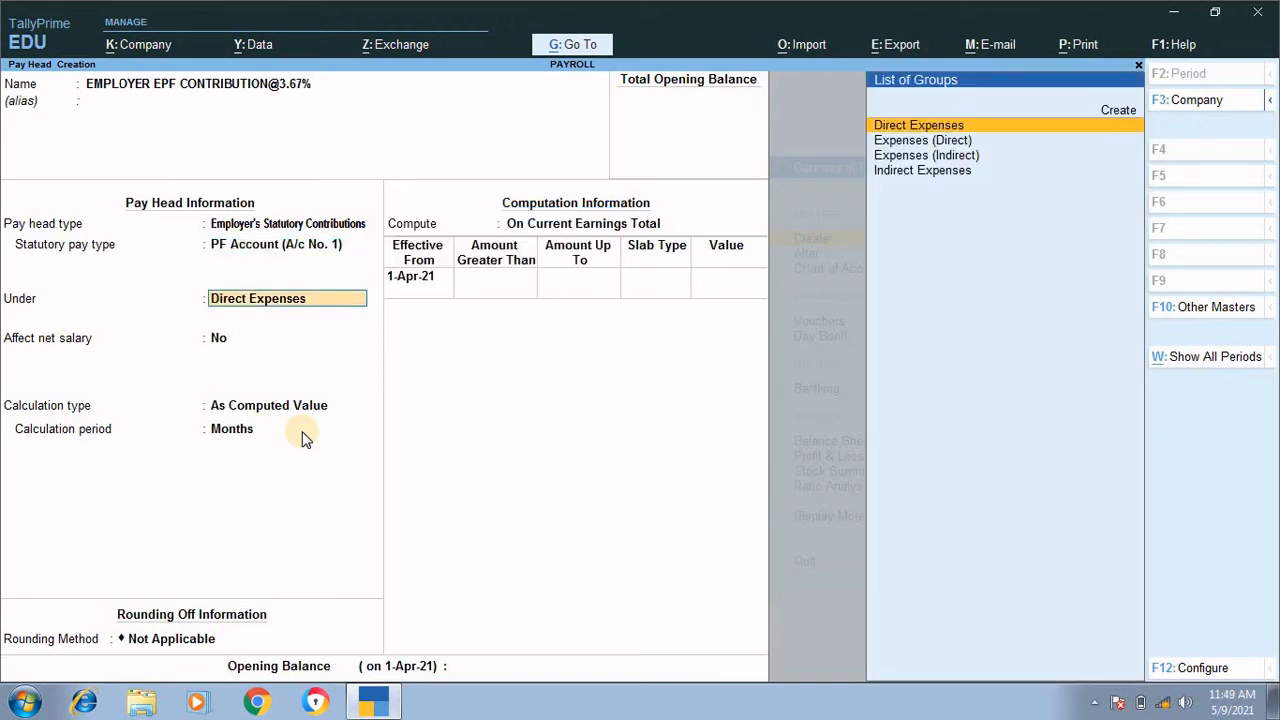
Step: Place the EPF contribution pay head under Indirect Expenses and keep Affect net salary at No
key("Down")
key("Down")
key("Down")
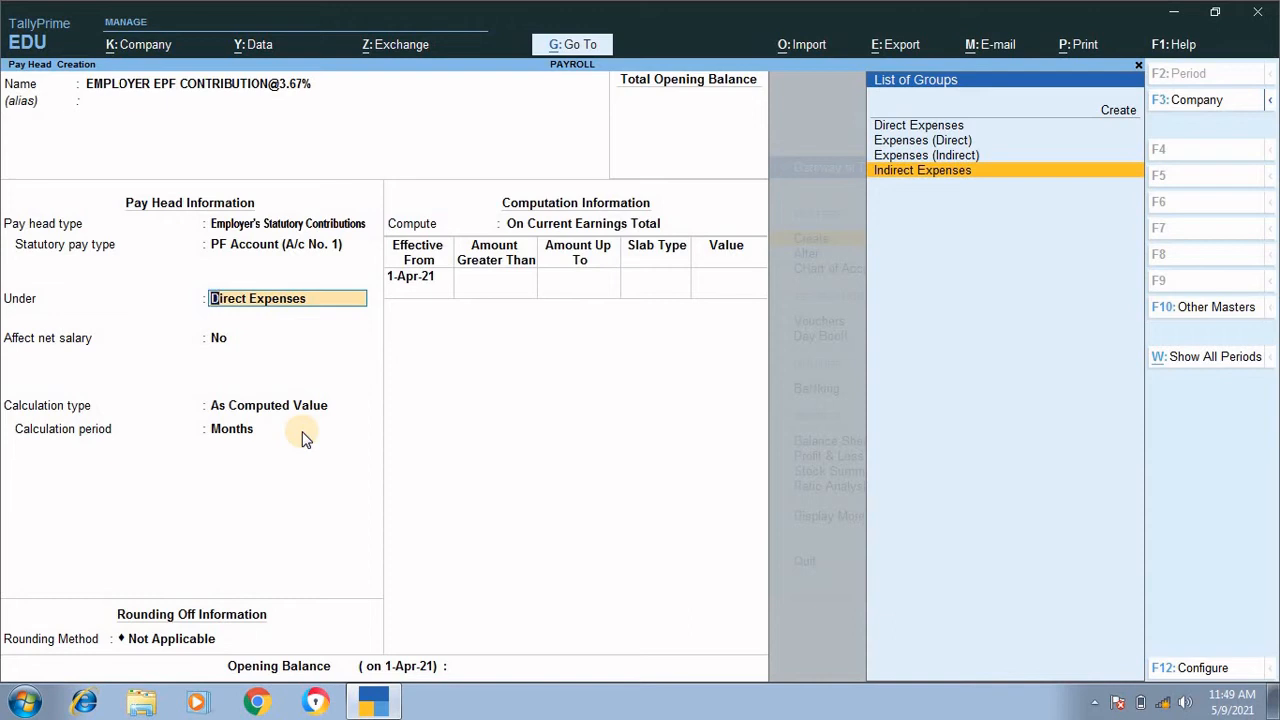
key("Return")
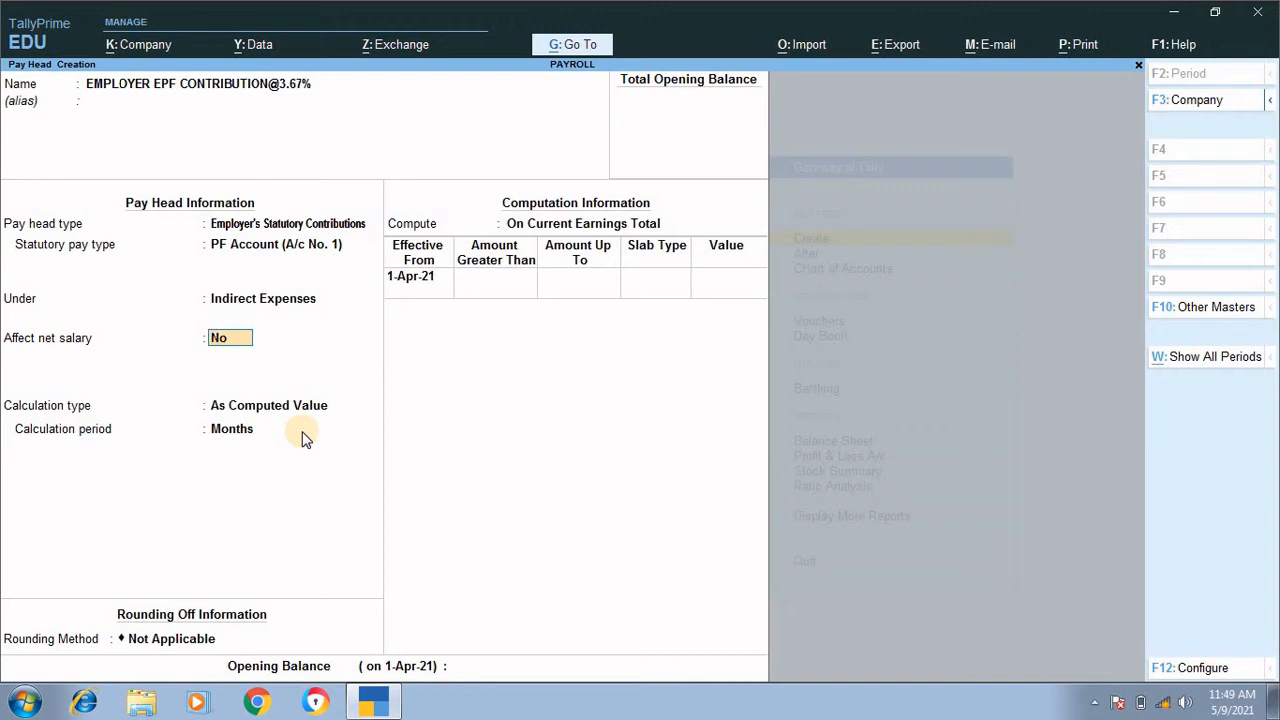
key("Return")
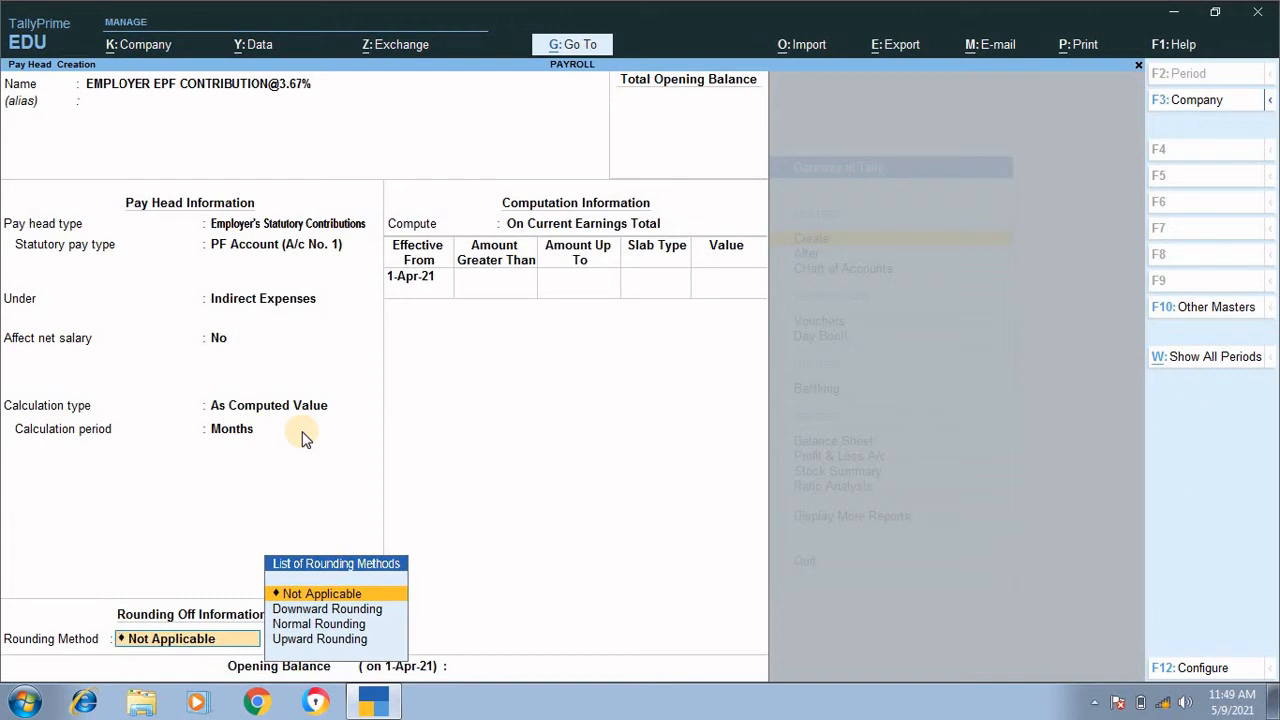
Step: Set the rounding method to Normal Rounding with a limit of 1
key("Down")
key("Down")
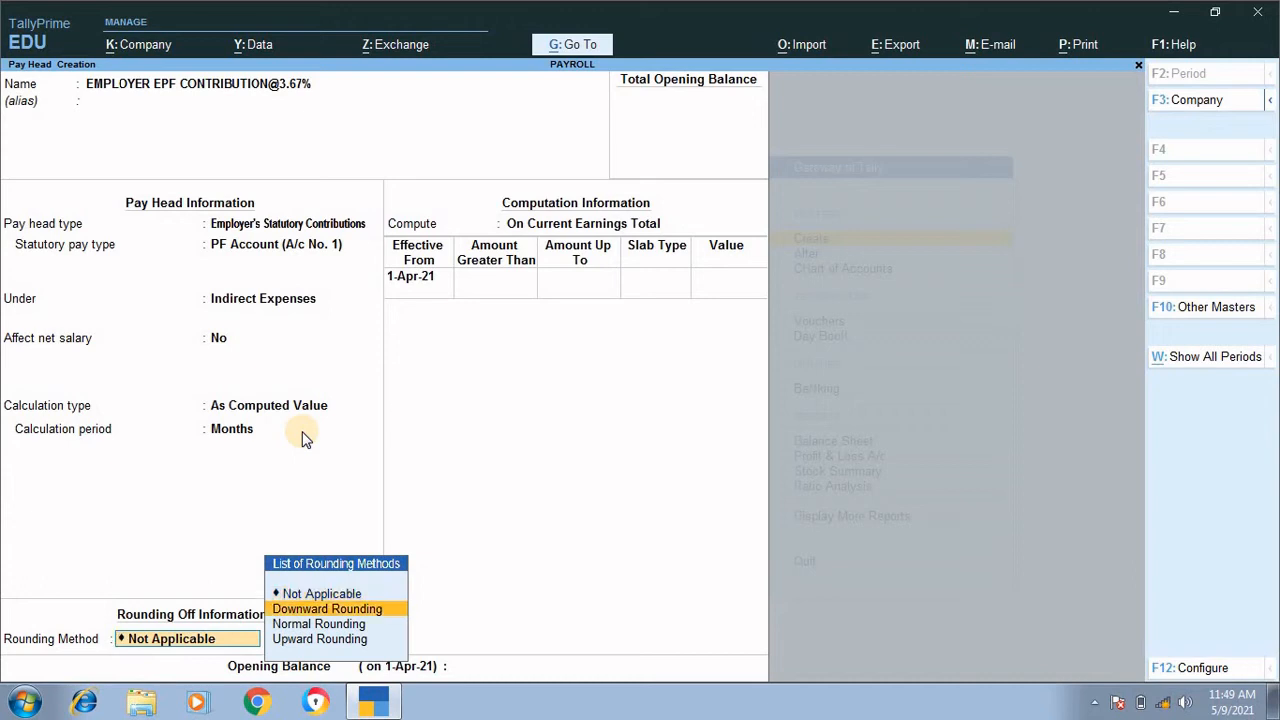
key("Return")
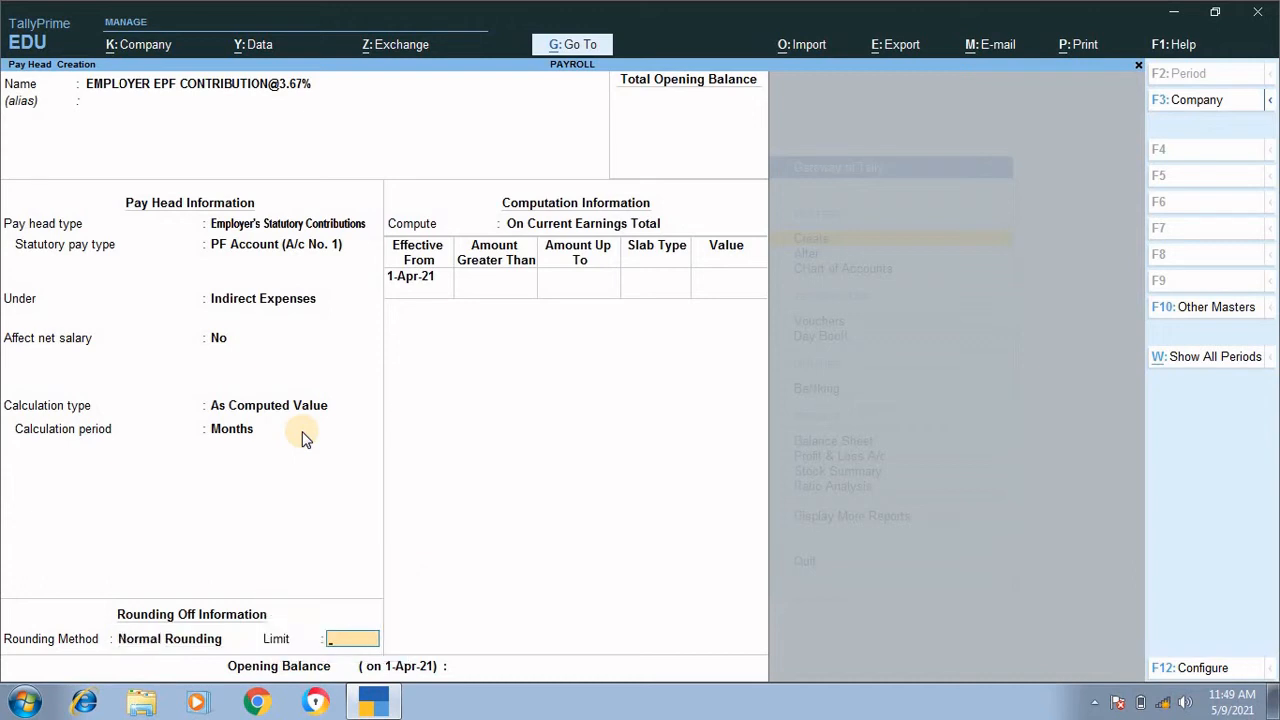
type("1")
key("Return")
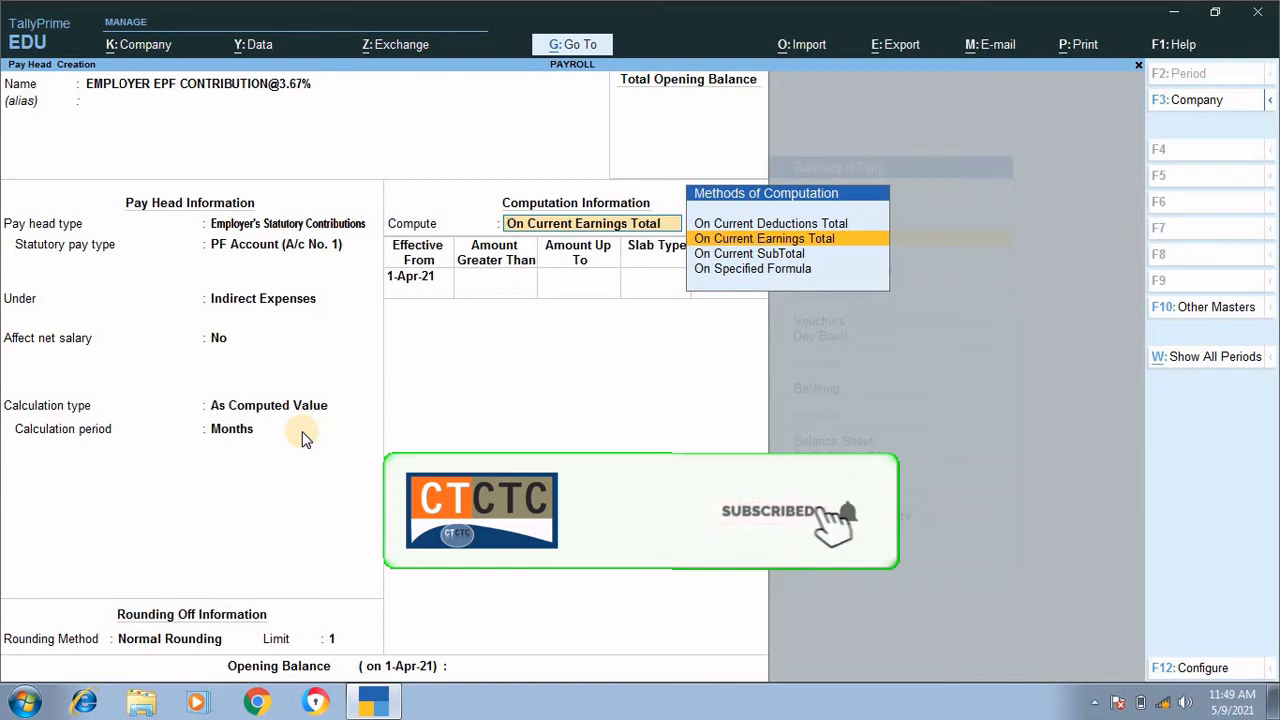
Step: Compute the pay head On Specified Formula and add EMPLOYEE PF DEDUCTION@12% as the formula's first pay head
key("Down")
key("Down")
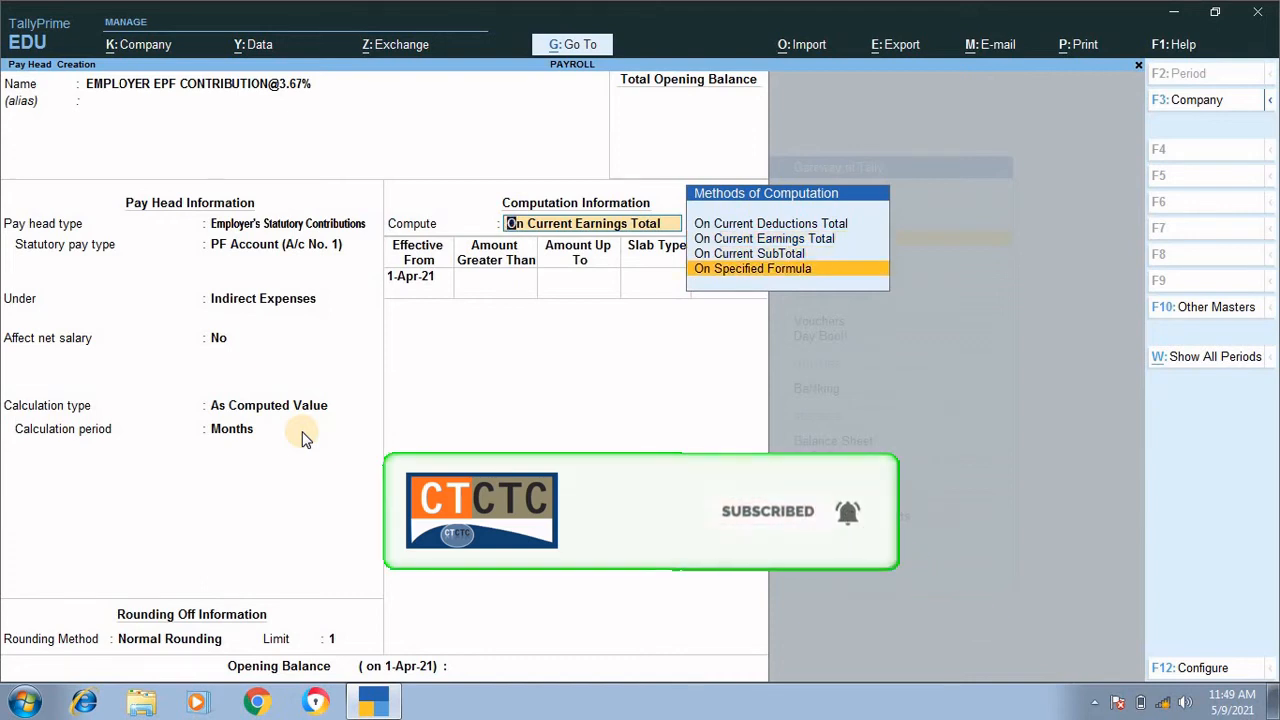
key("Return")
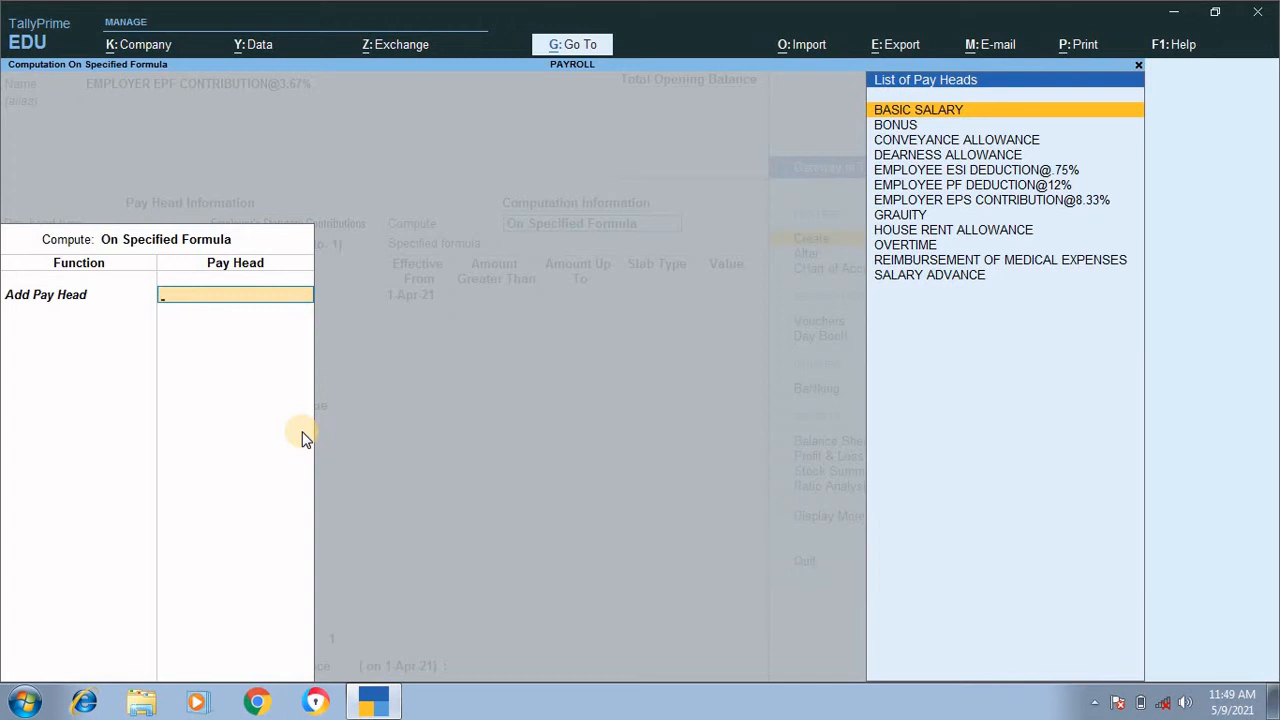
key("Down")
key("Down")
key("Down")
key("Down")
key("Down")
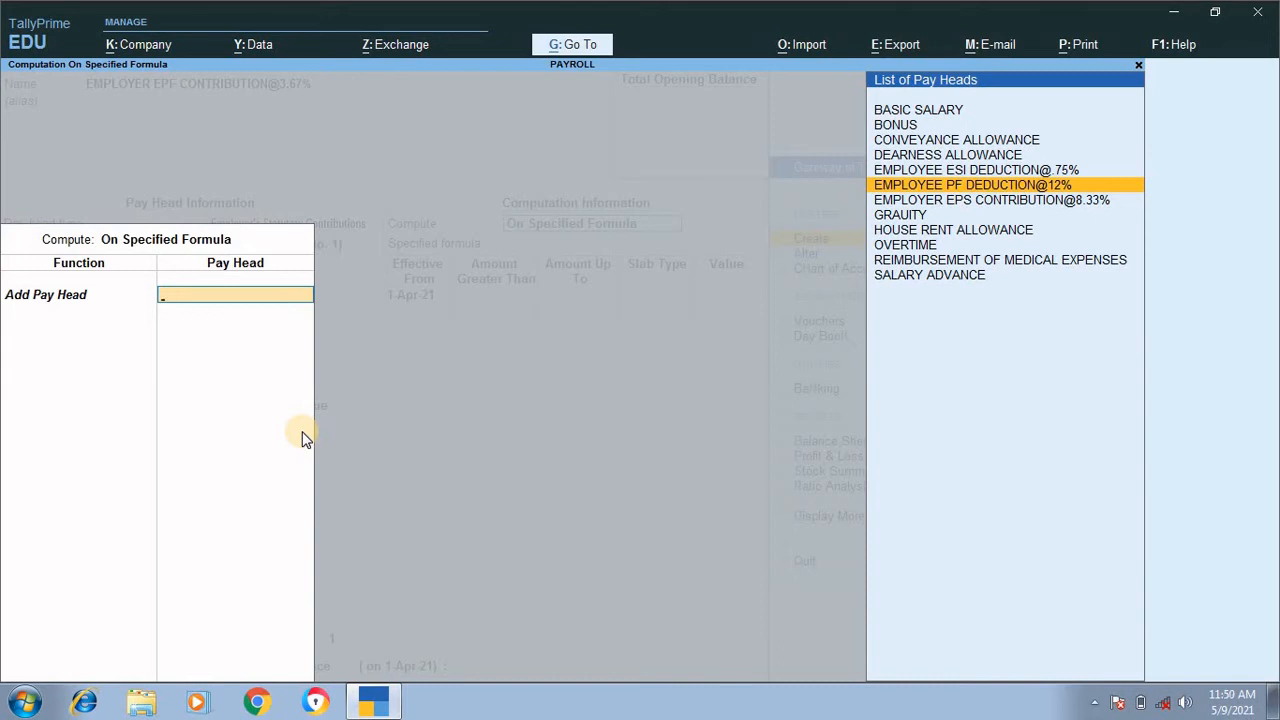
key("Return")
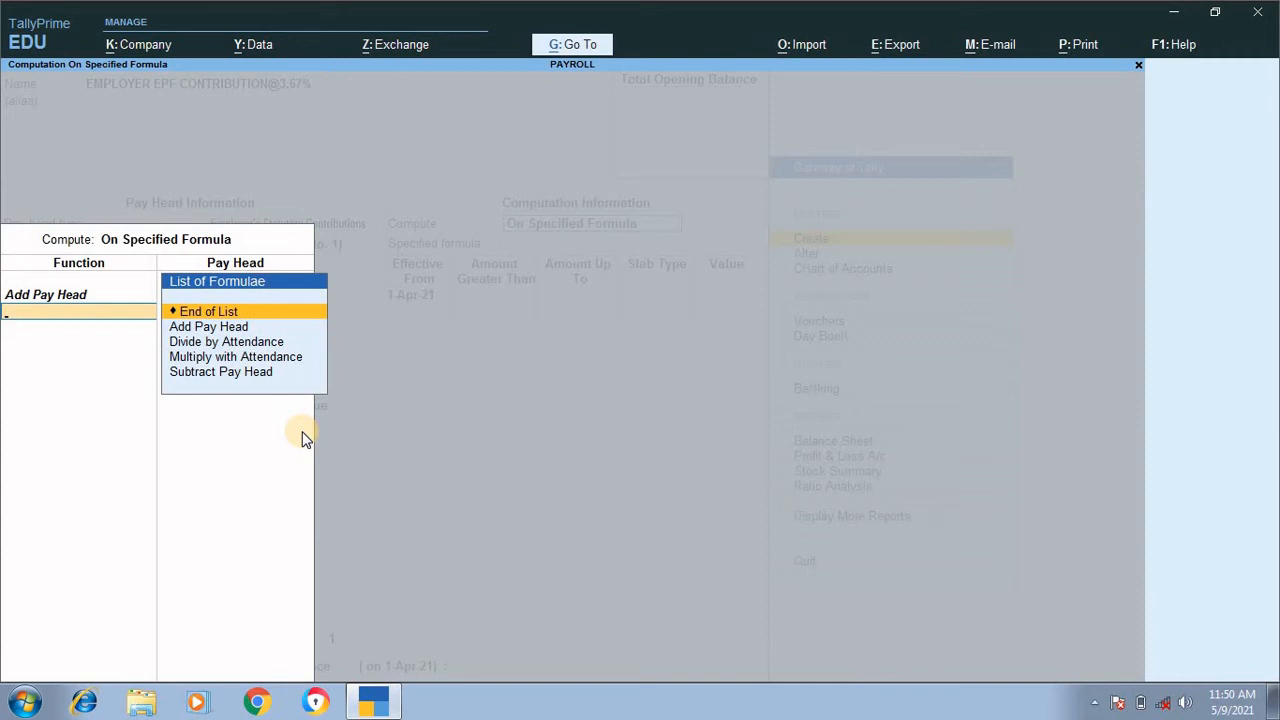
key("Down")
key("Down")
key("Down")
key("Down")
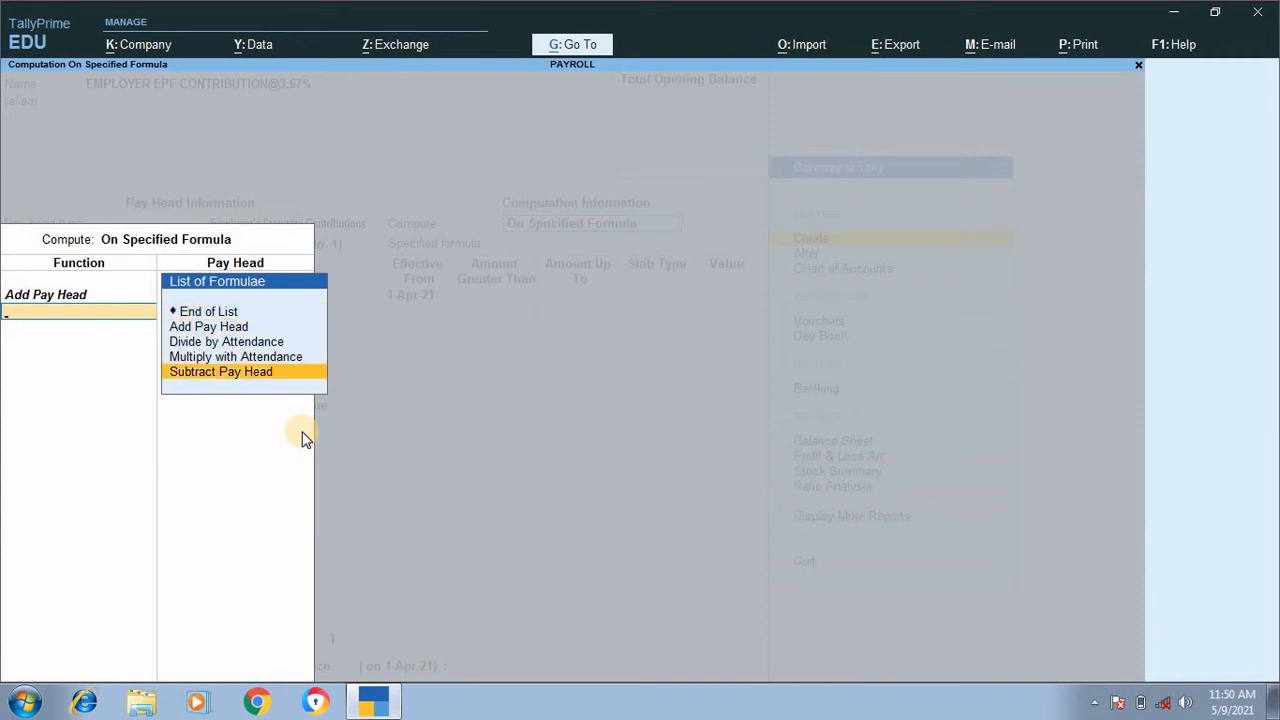
key("Return")
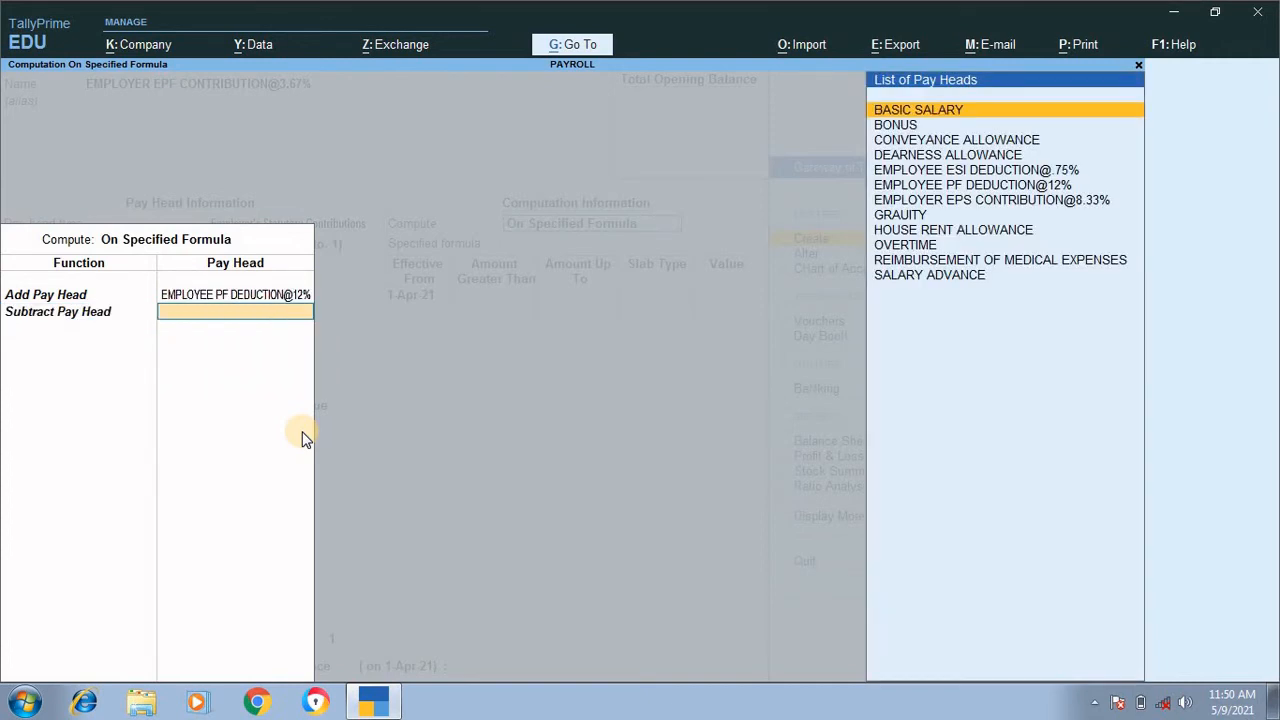
key("Down")
key("Down")
key("Down")
key("Down")
key("Down")
key("Down")
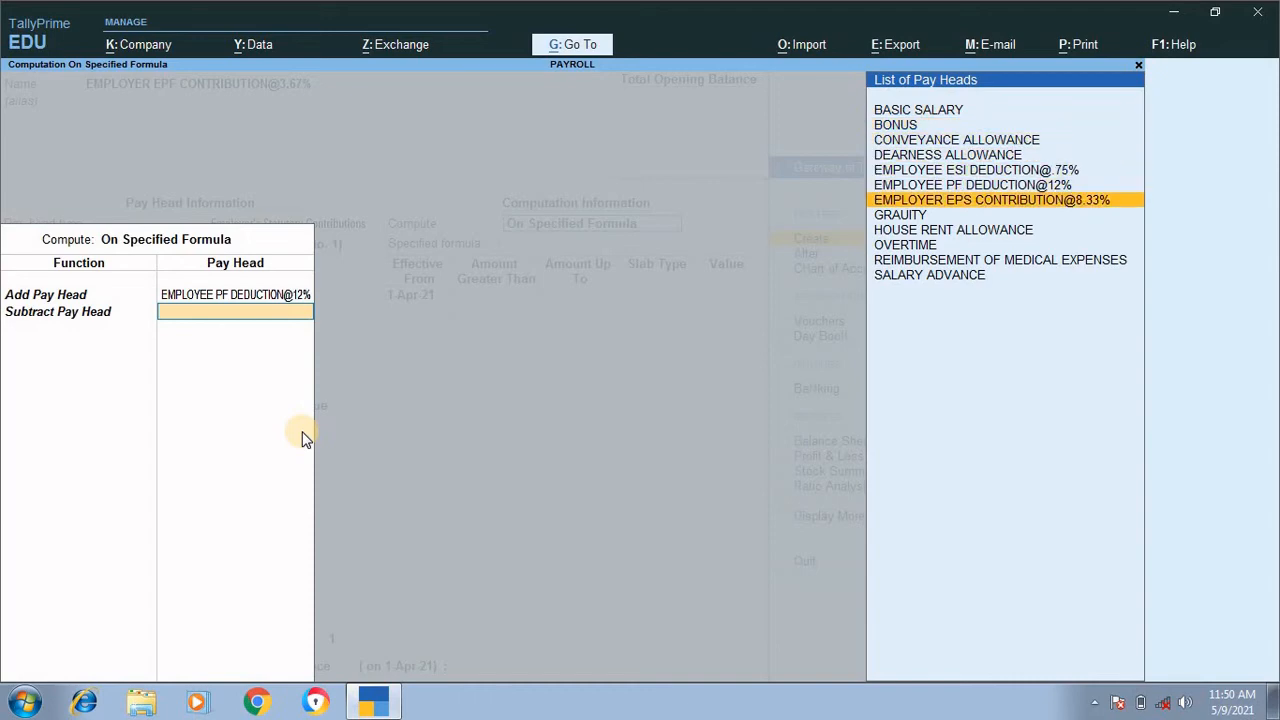
key("Return")
Step: Define the EPF slab effective 1-Apr-21 with no upper limit as a Percentage of 3.67%
key("Return")
key("Return")
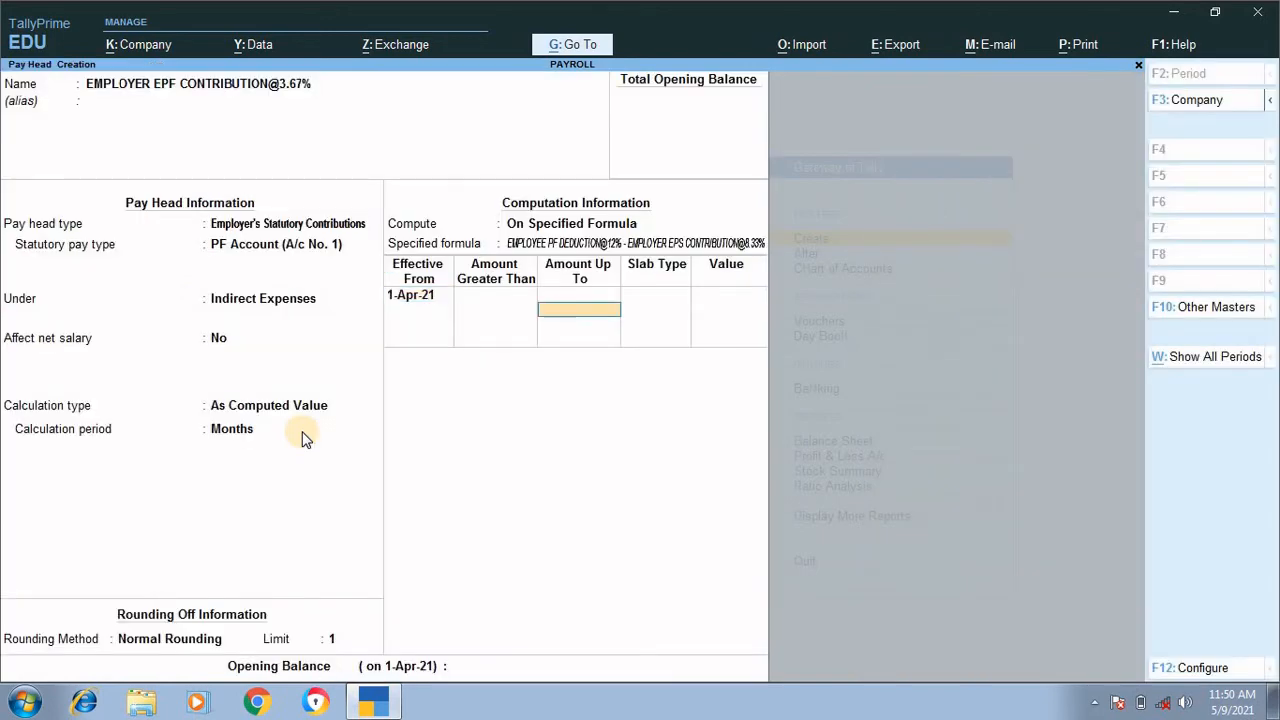
key("Return")
key("Return")
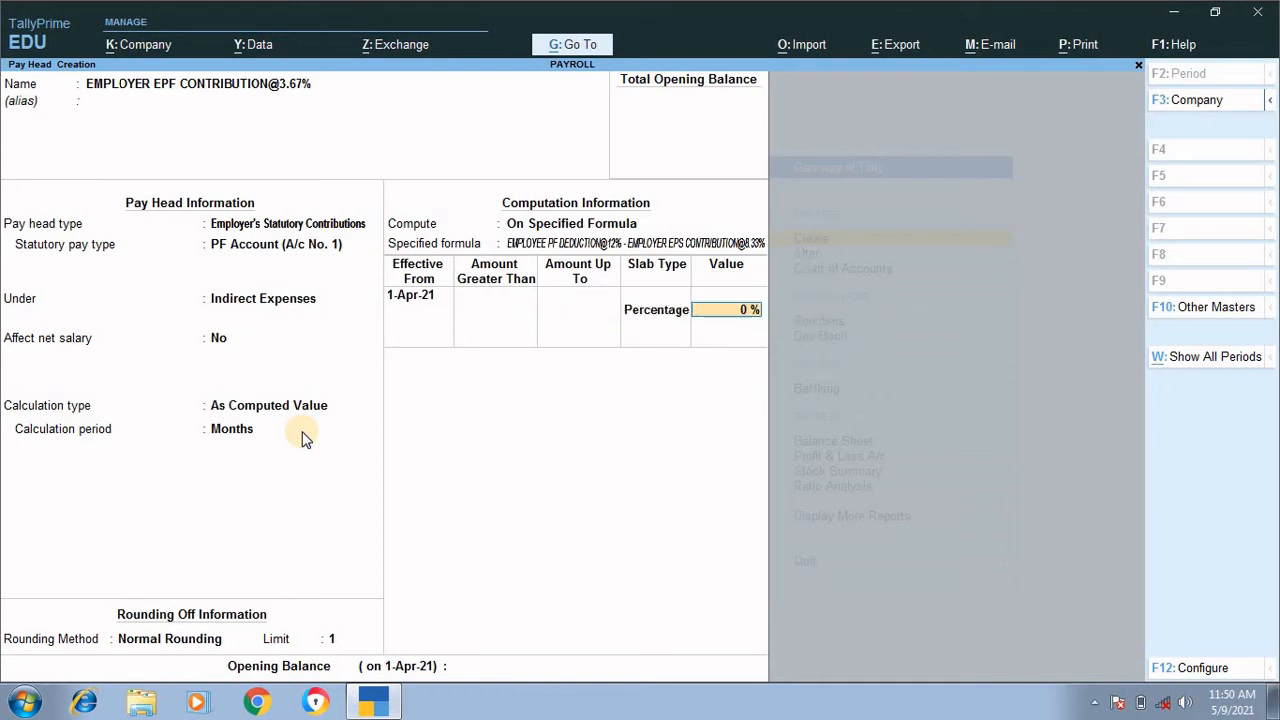
type("3.67")
key("Return")
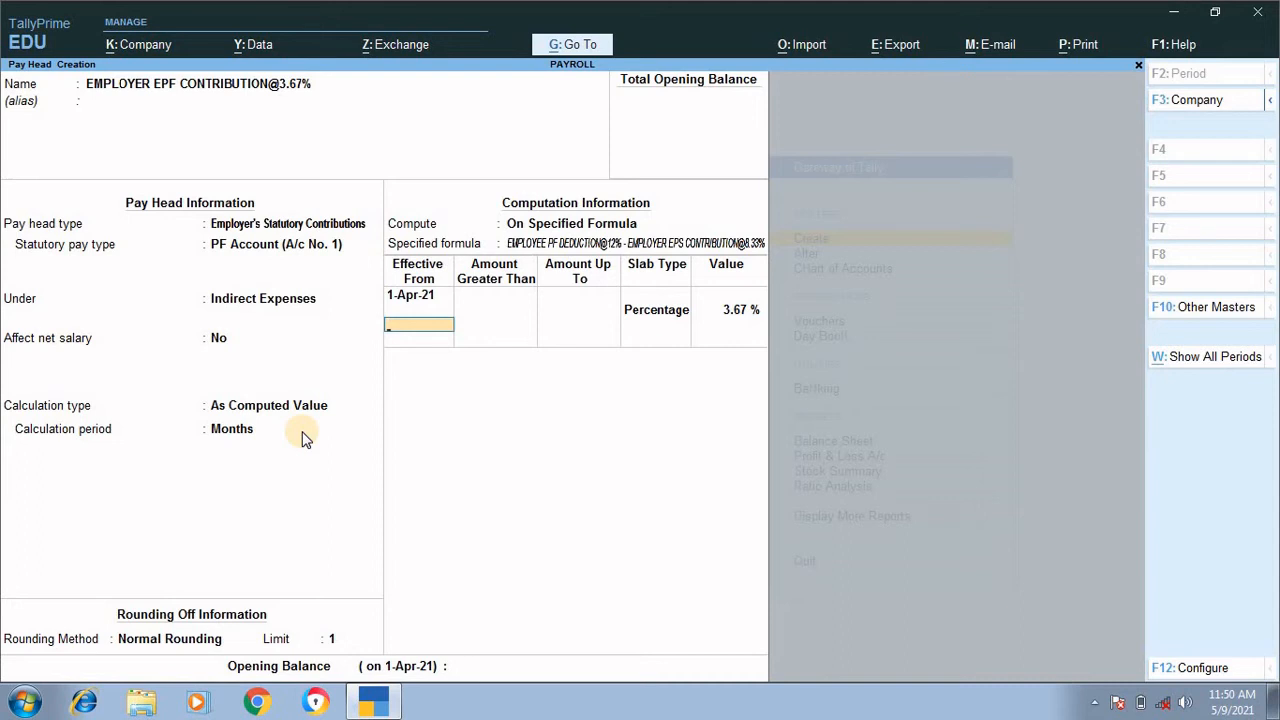
Step: End the slab list and save the EPF contribution pay head with no opening balance
key("Return")
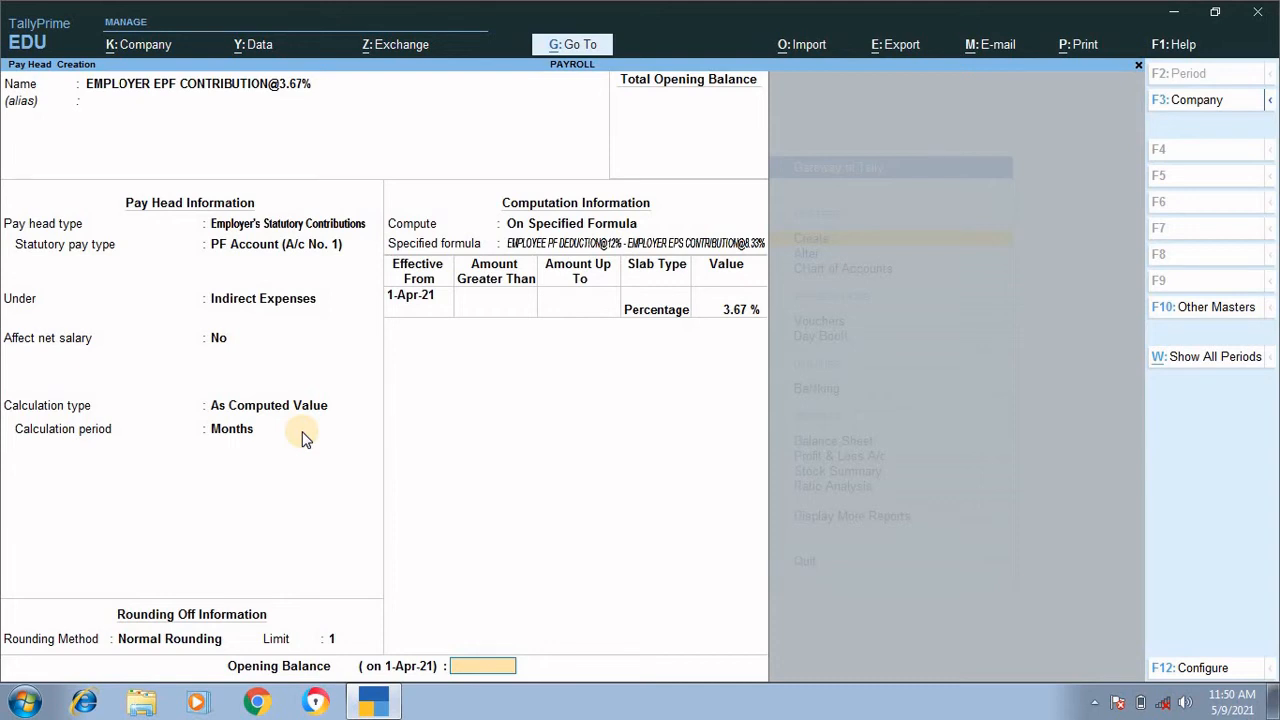
key("Return")
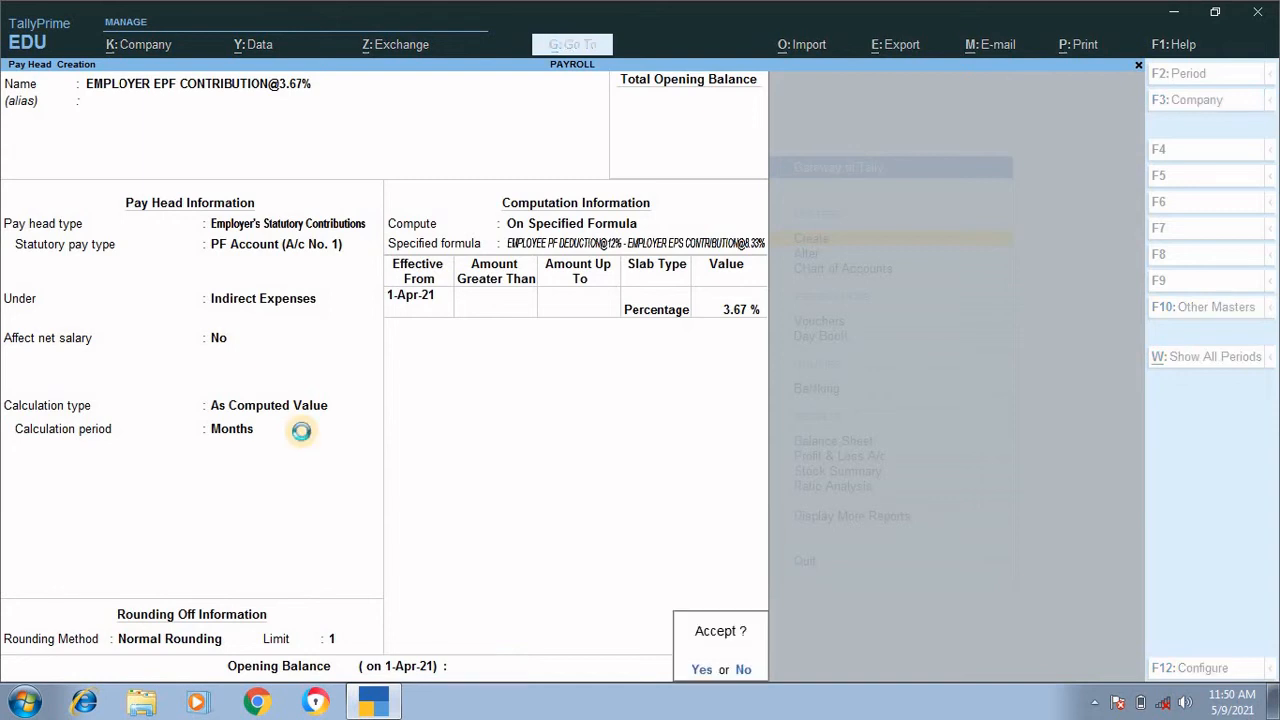
key("Return")
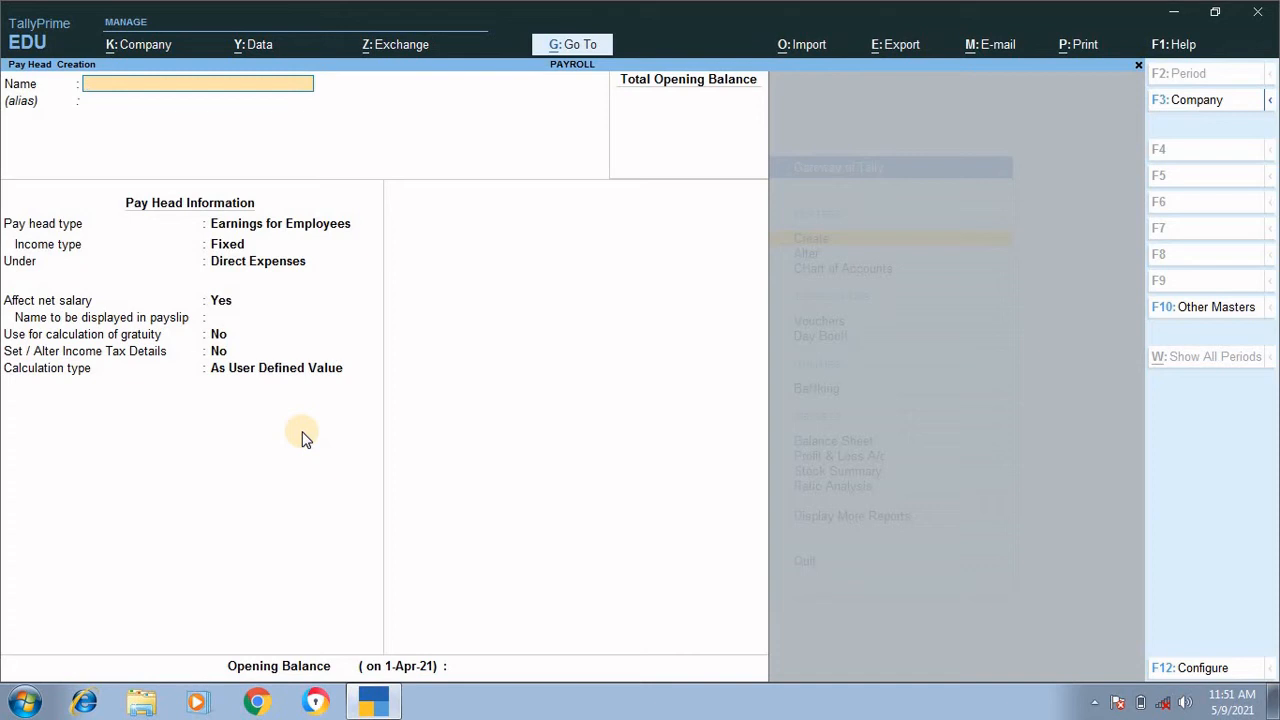
type("PF")
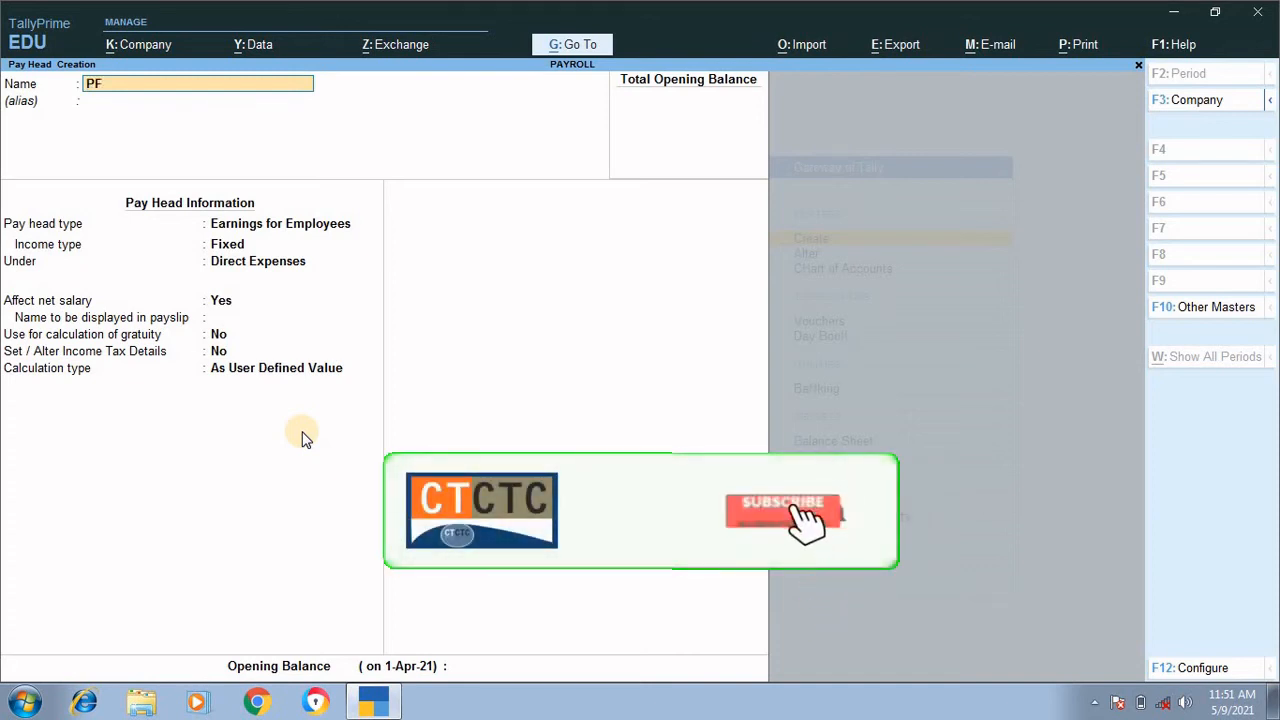
type(" A")
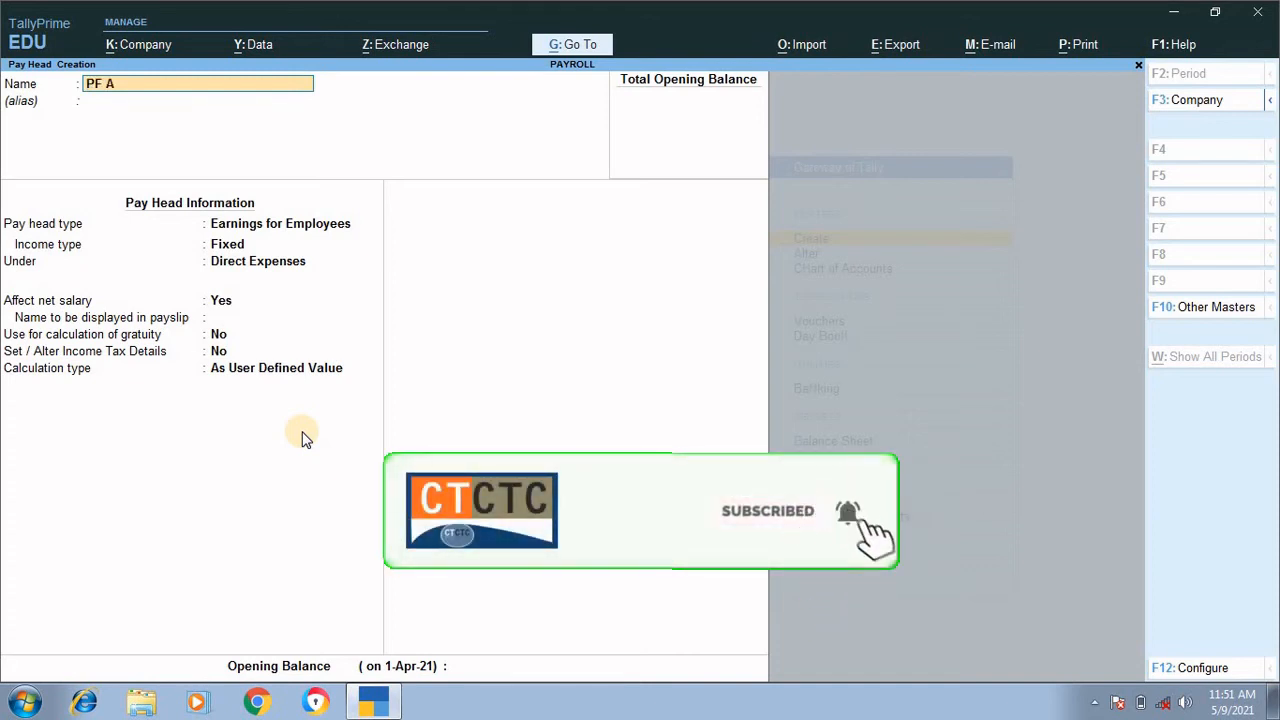
type("M")
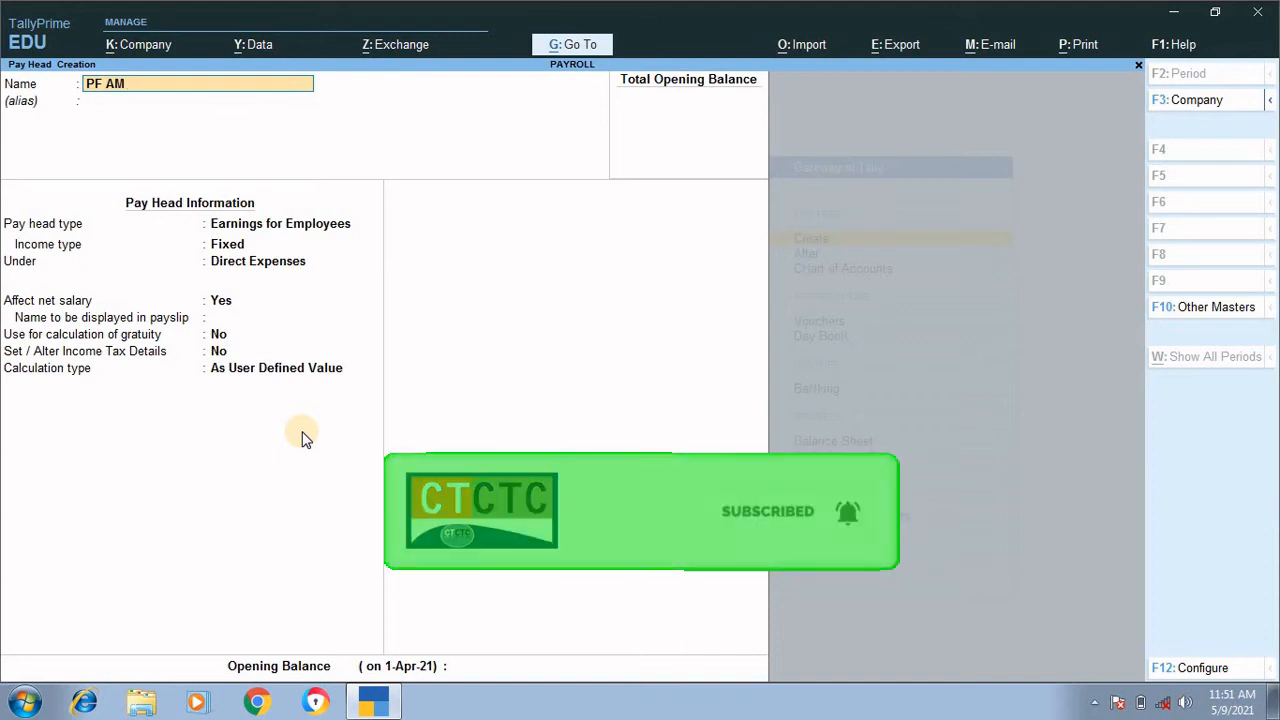
key("BackSpace")
type("DMIN")
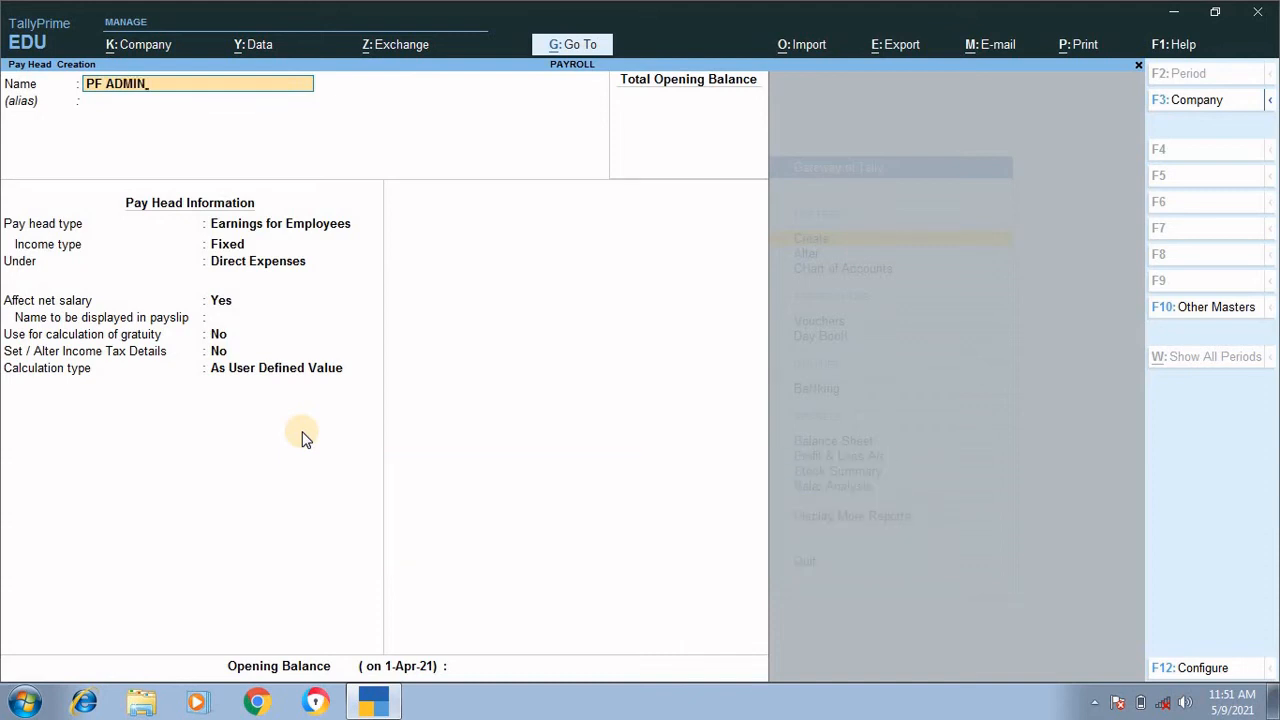
type(" CHARGES@0.5%")
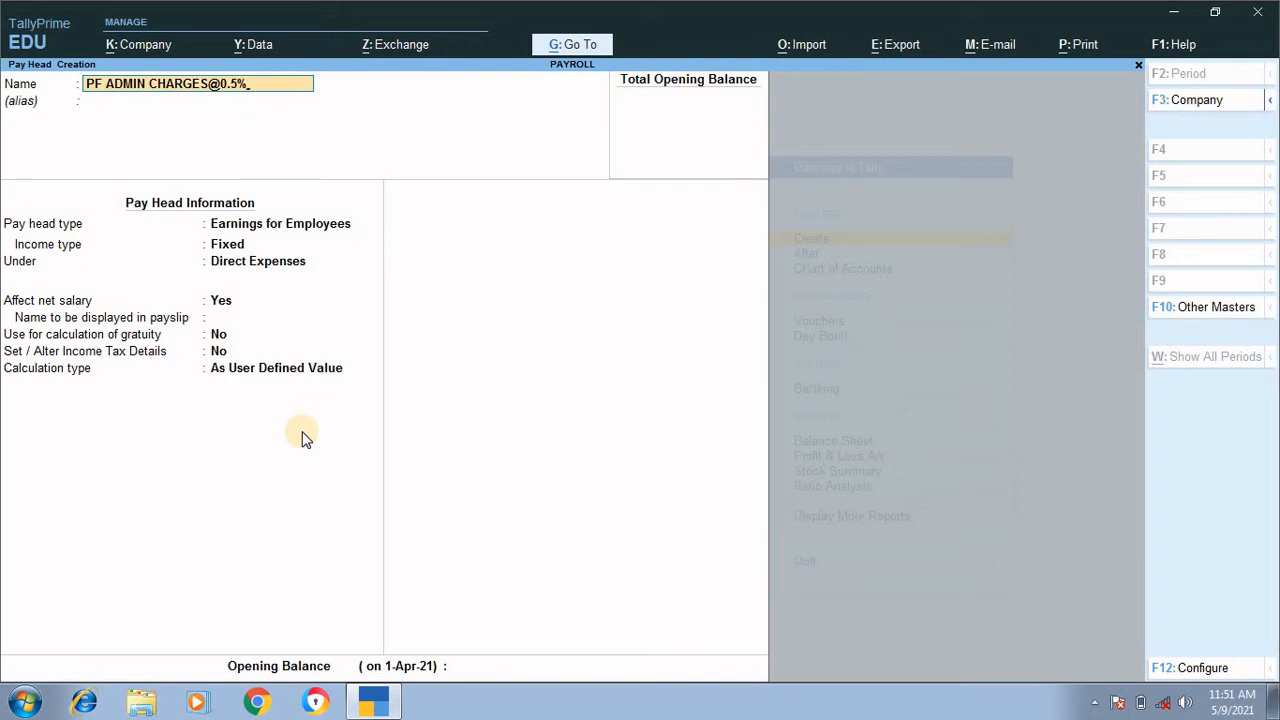
key("Return")
key("Return")
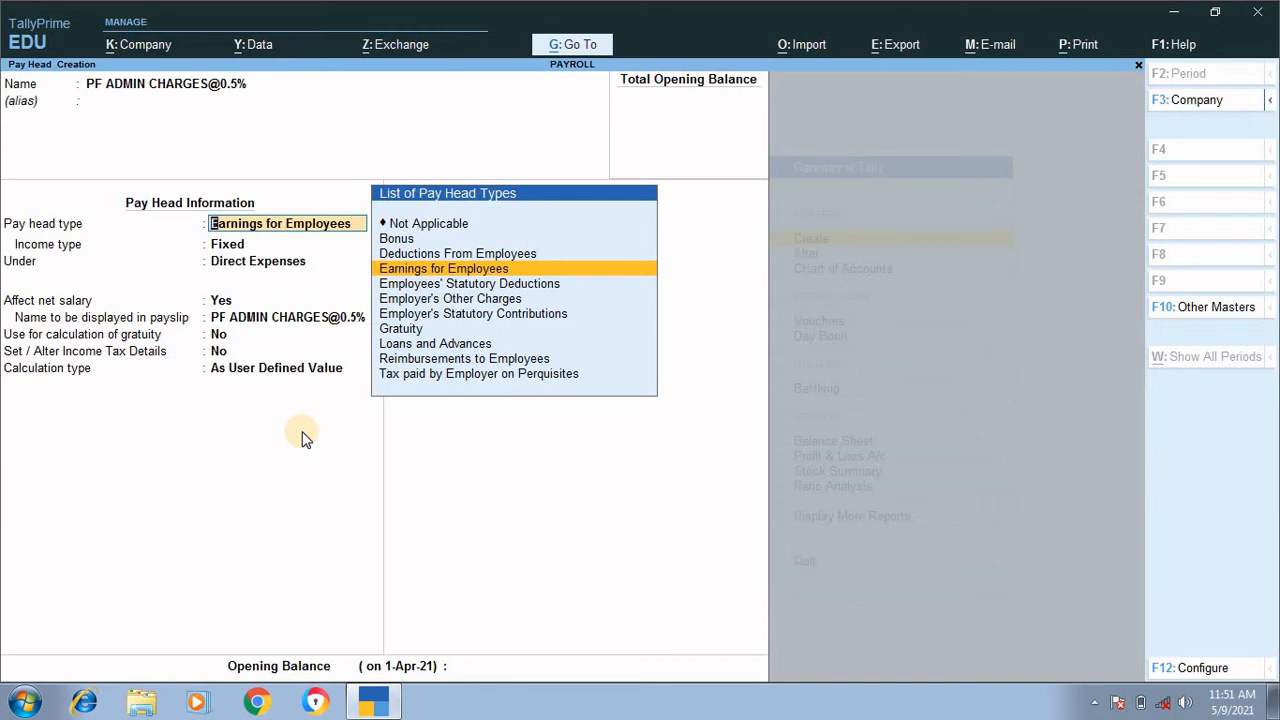
Step: Classify the pay head as Employer's Other Charges, Admin Charges (A/c No. 2), under Current Liabilities, with Affect net salary at No
key("Down")
key("Down")
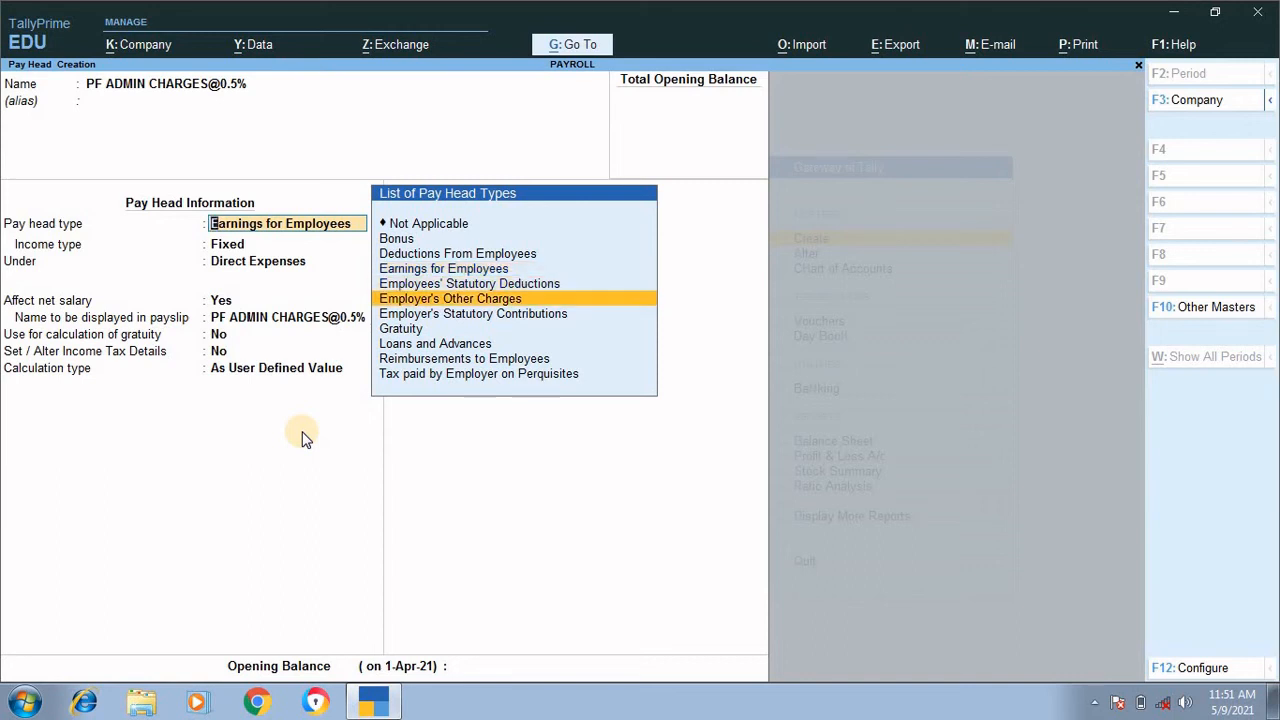
key("Return")
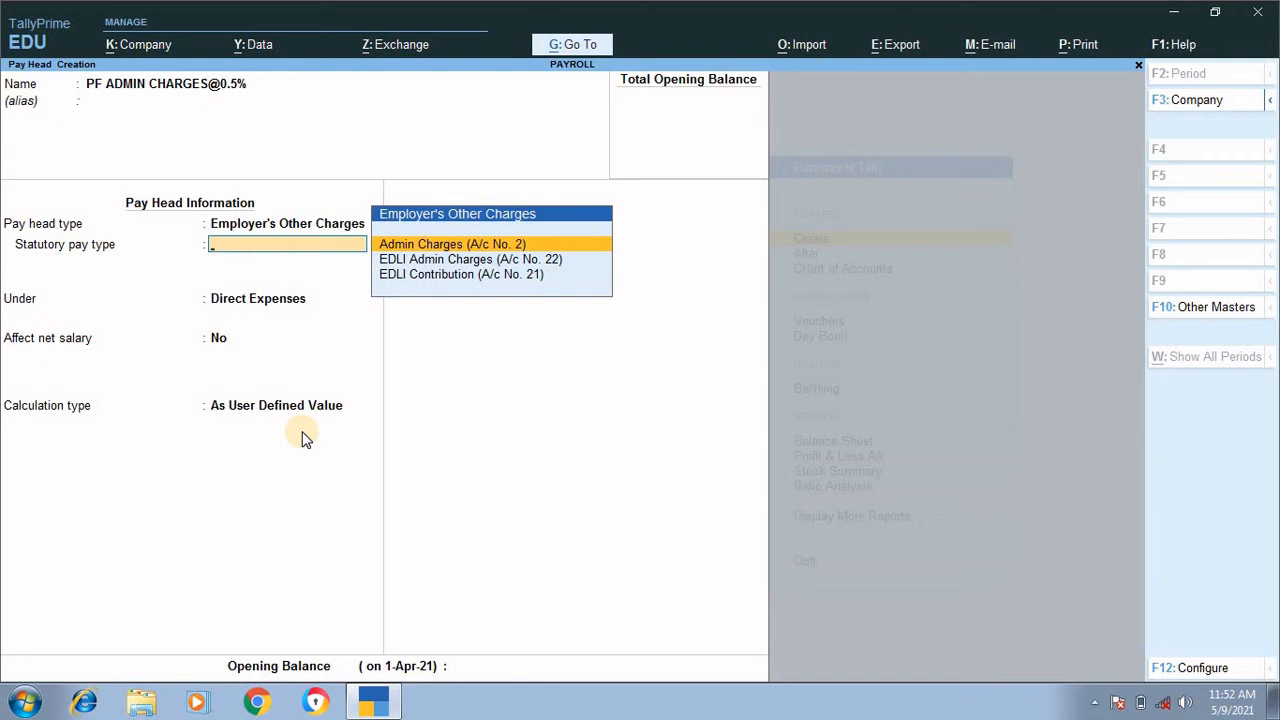
key("Return")
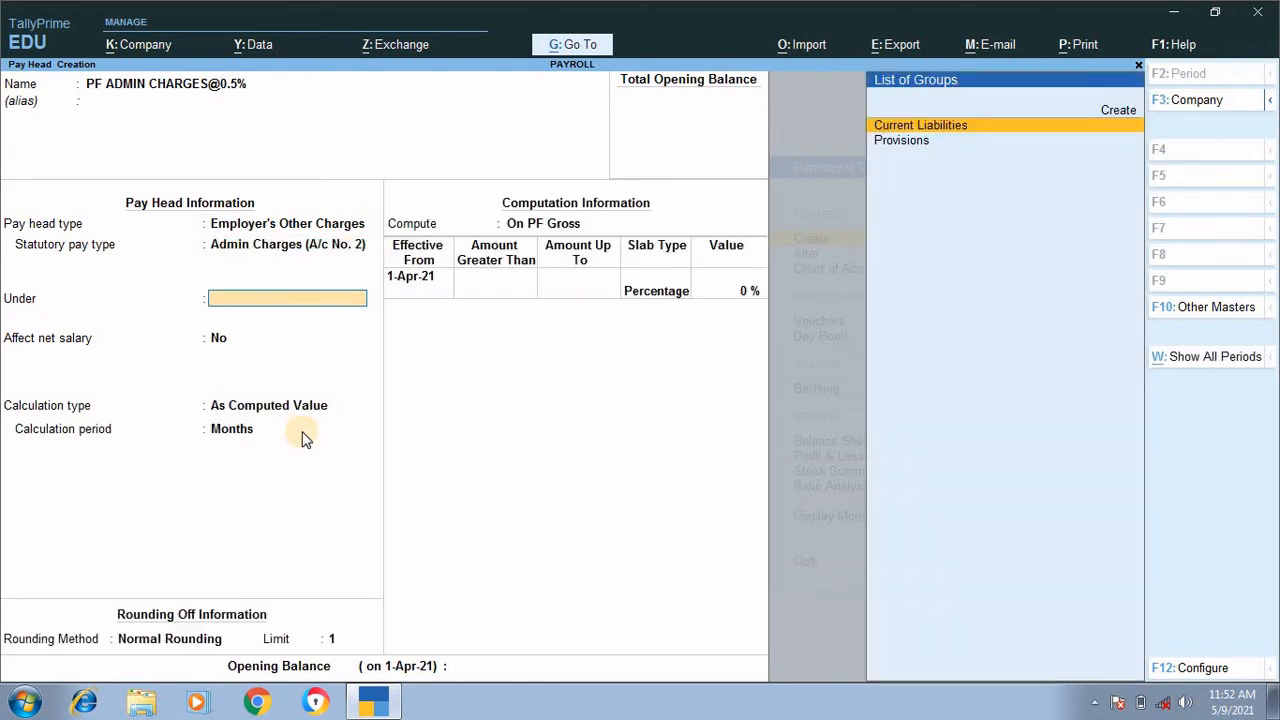
key("Return")
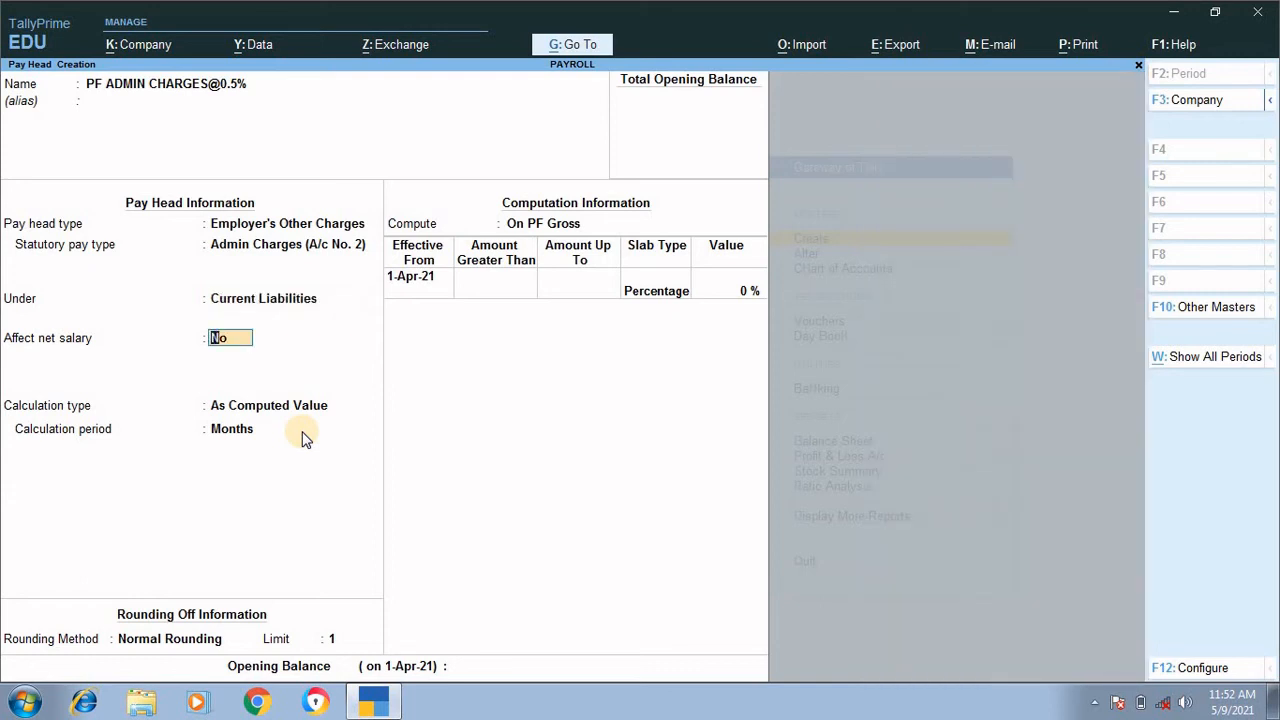
key("Return")
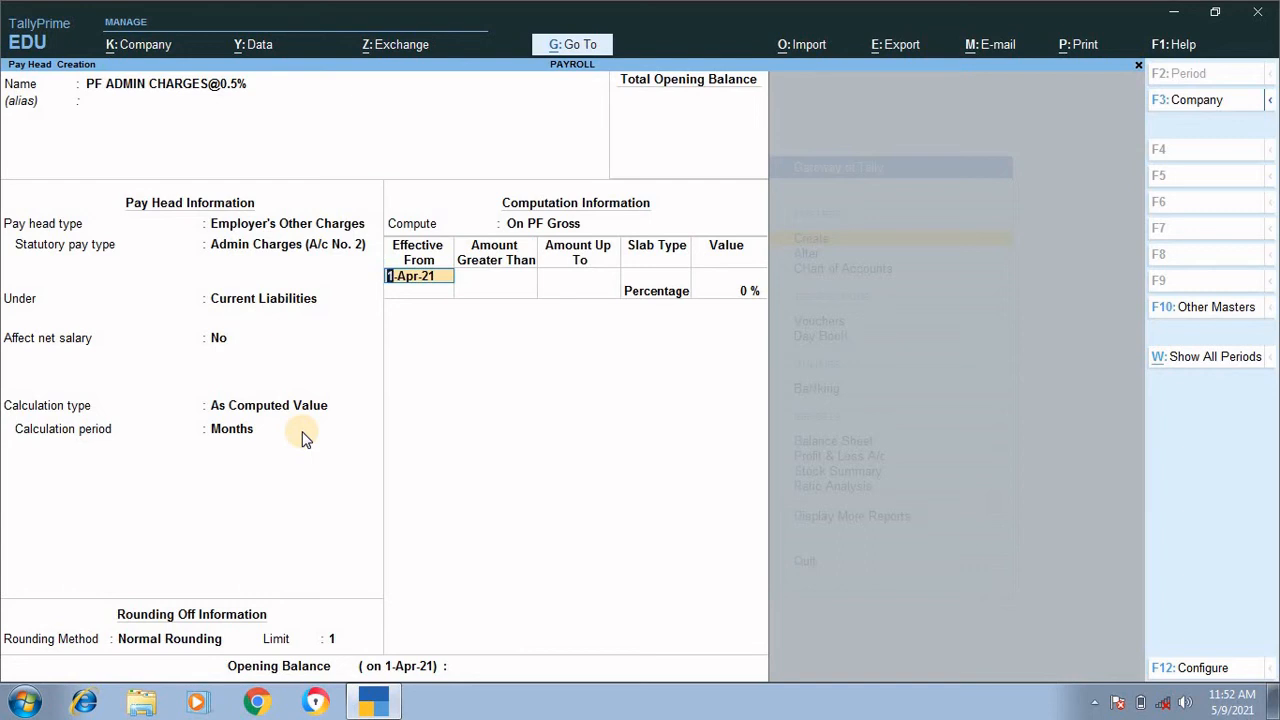
Step: Define the PF admin charges slab effective 1-Apr-21 with no upper limit as a Percentage of 0.5%
key("Return")
key("Return")
key("Return")
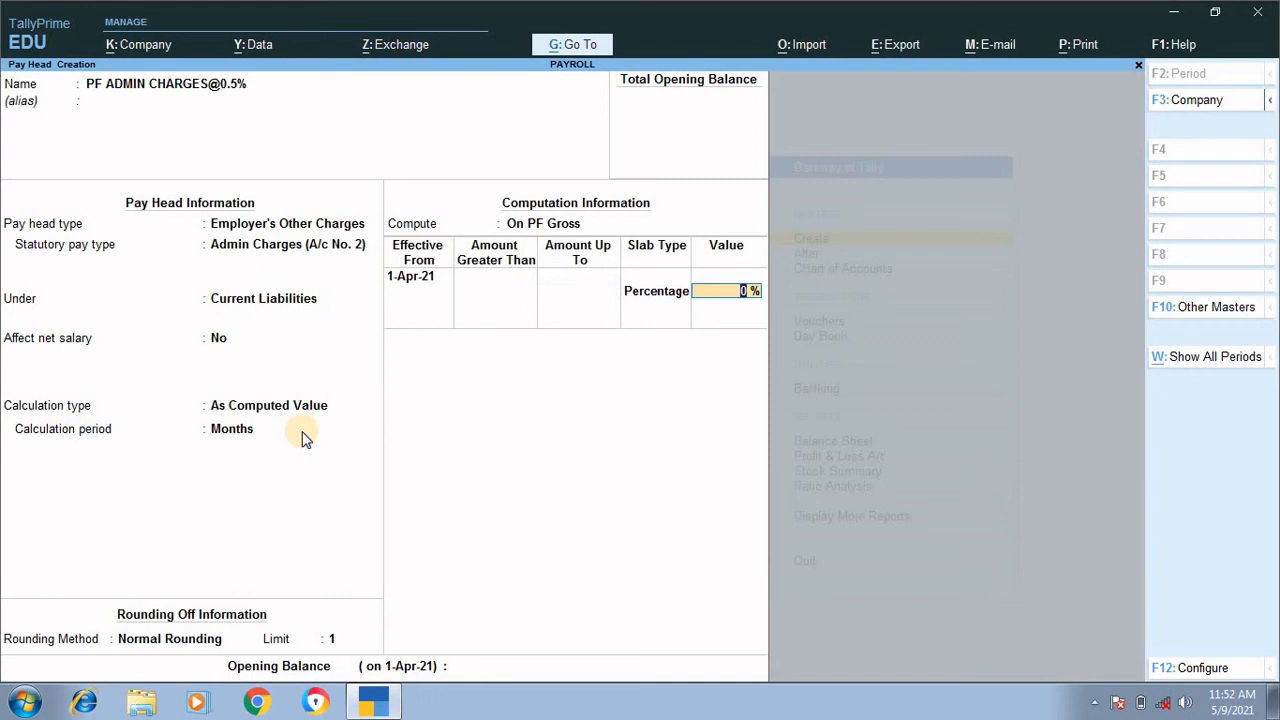
type(".5")
key("BackSpace")
key("BackSpace")
type("0.5")
key("Return")
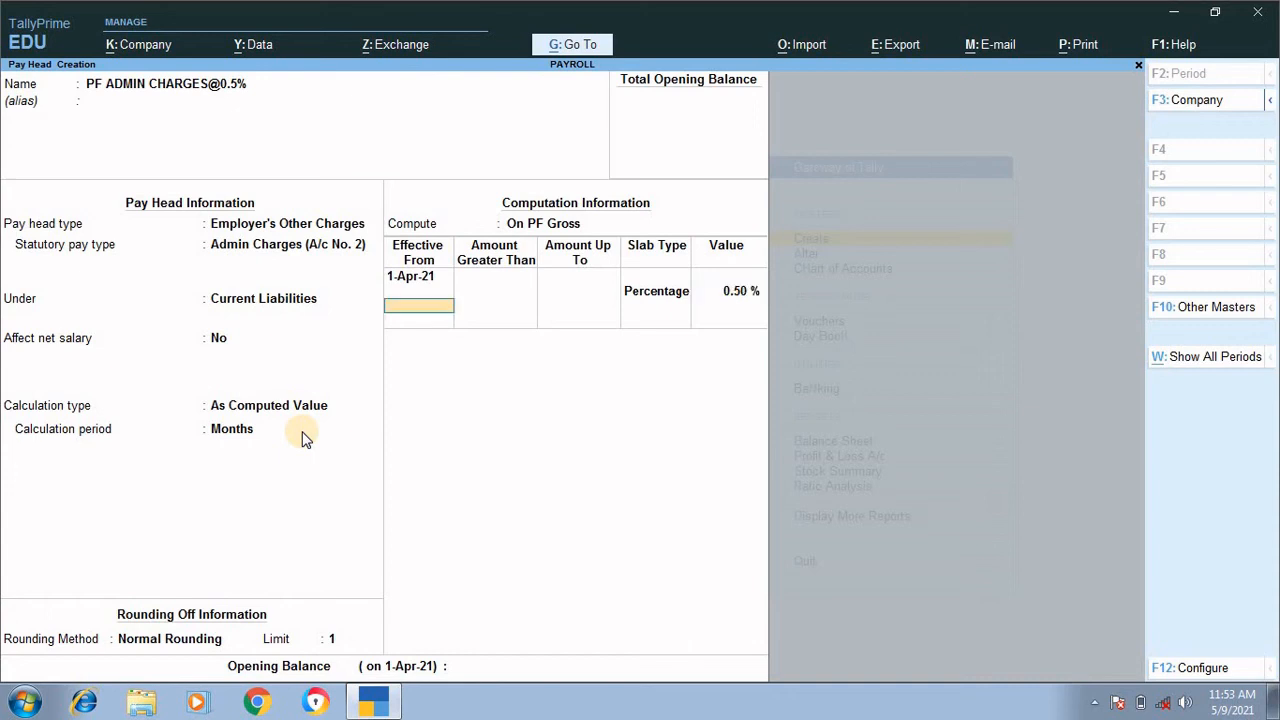
Step: End the slab list and save the PF admin charges pay head with no opening balance
key("Return")
key("Return")
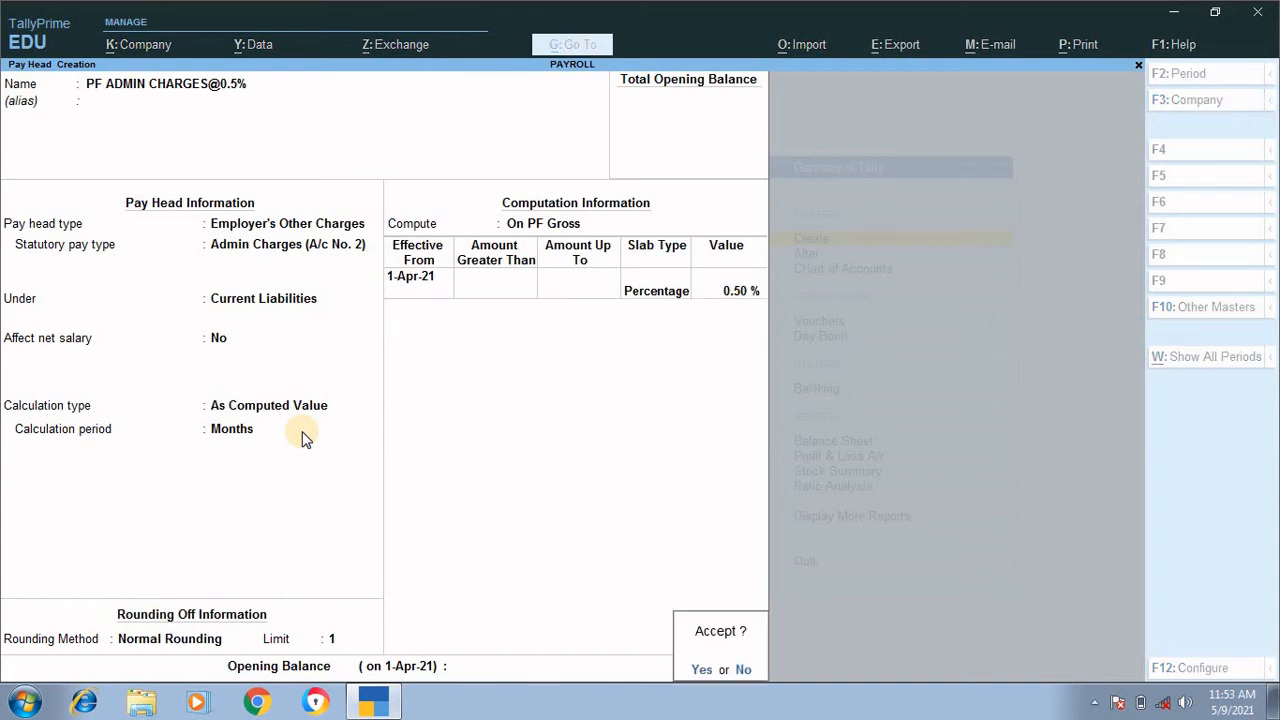
key("Return")
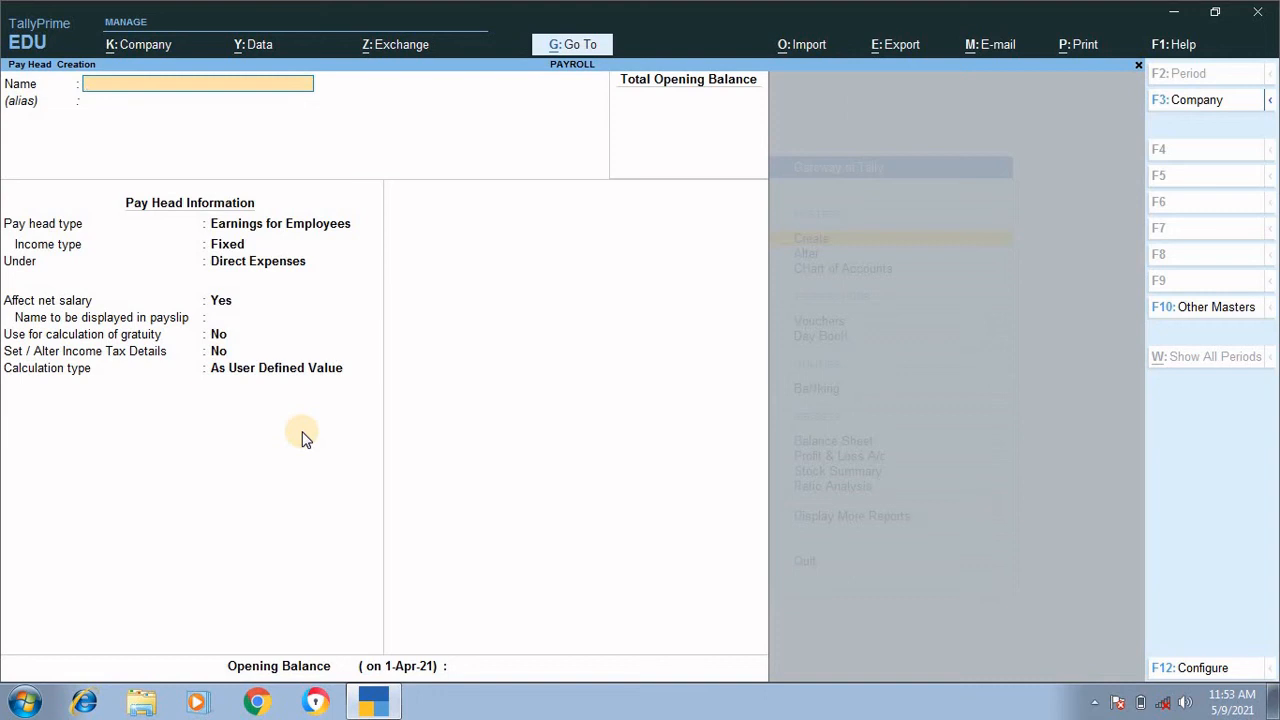
type("EDLI CONTRIBUTION")
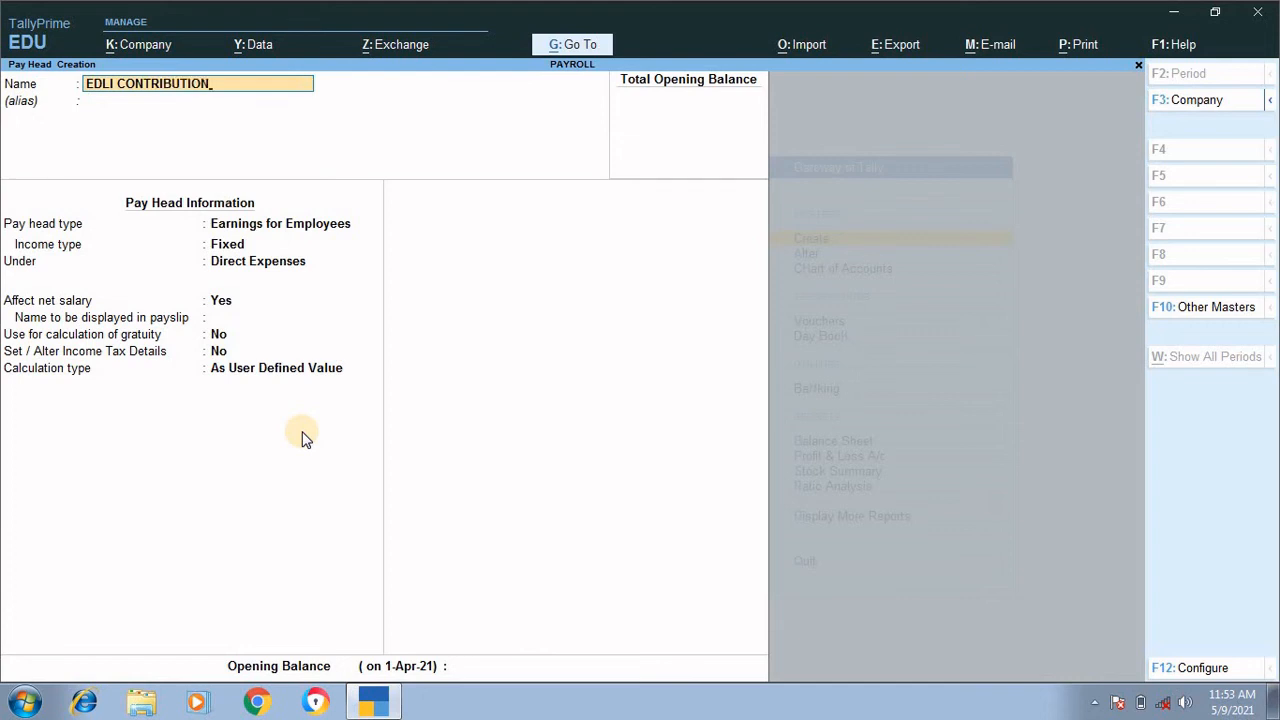
type("@0.5%")
key("Return")
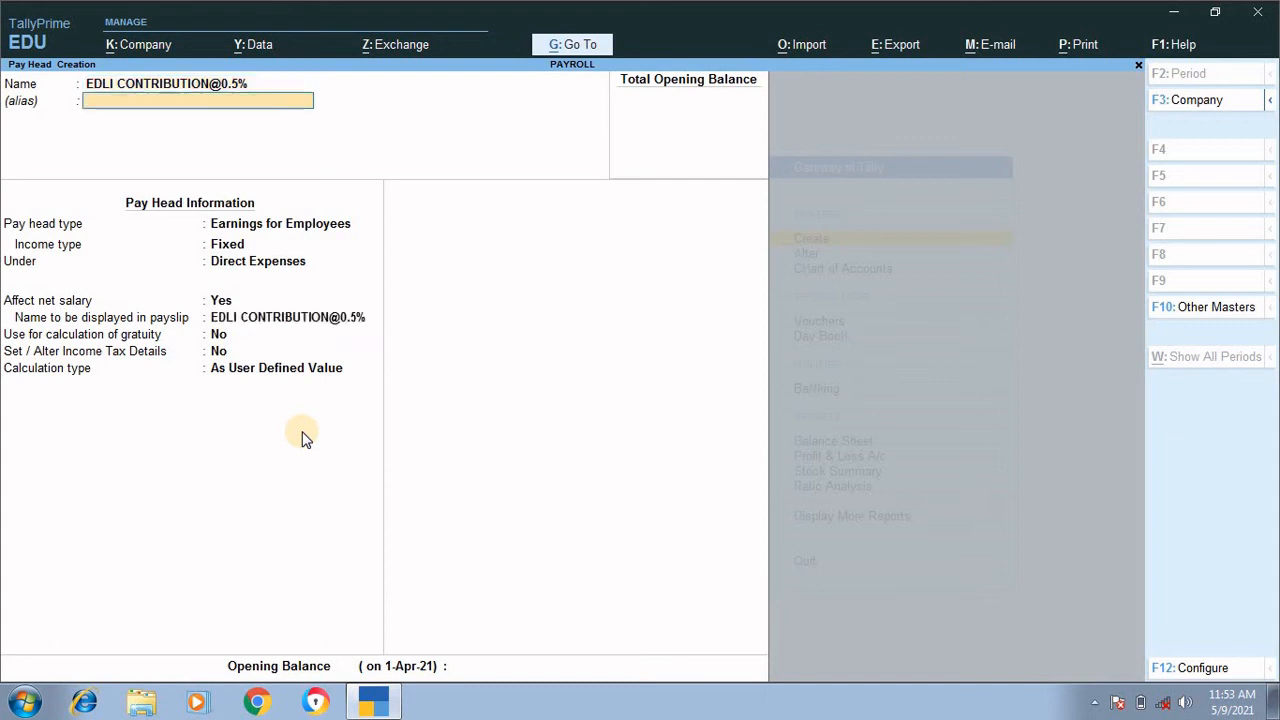
key("Return")
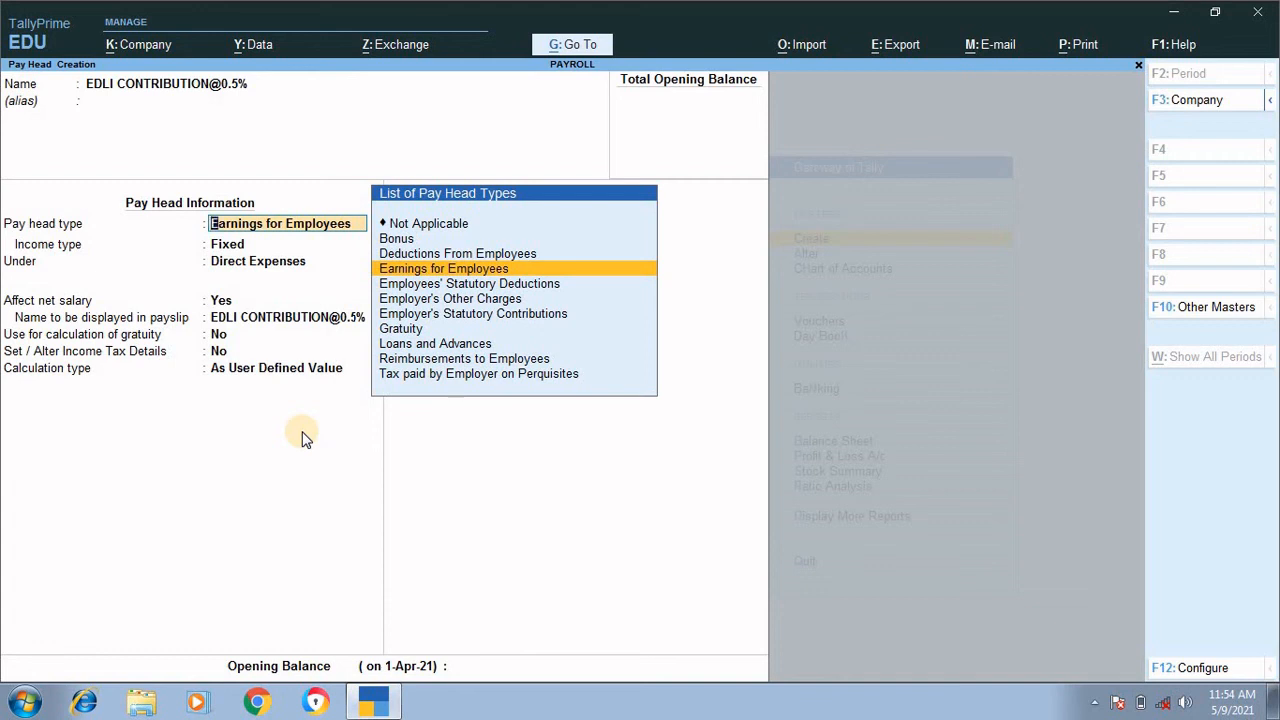
Step: Set the EDLI pay head's type to Employer's Other Charges
key("Return")
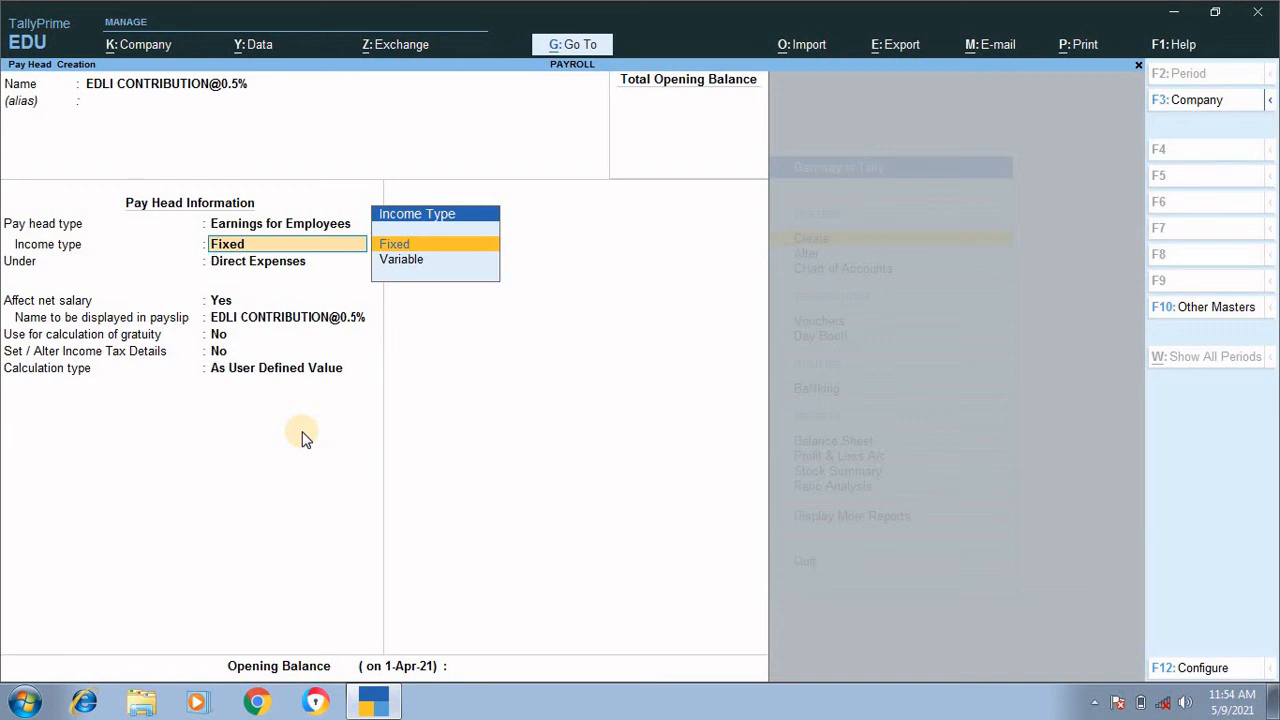
key("BackSpace")
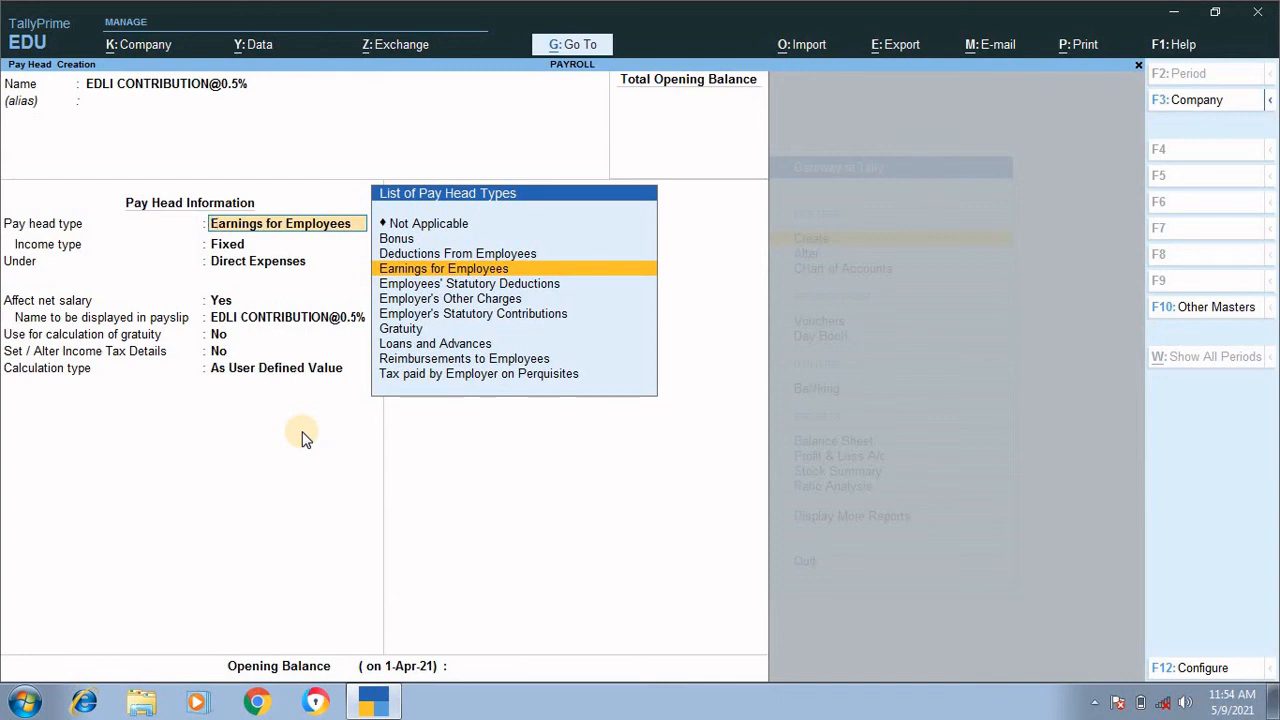
key("Down")
key("Down")
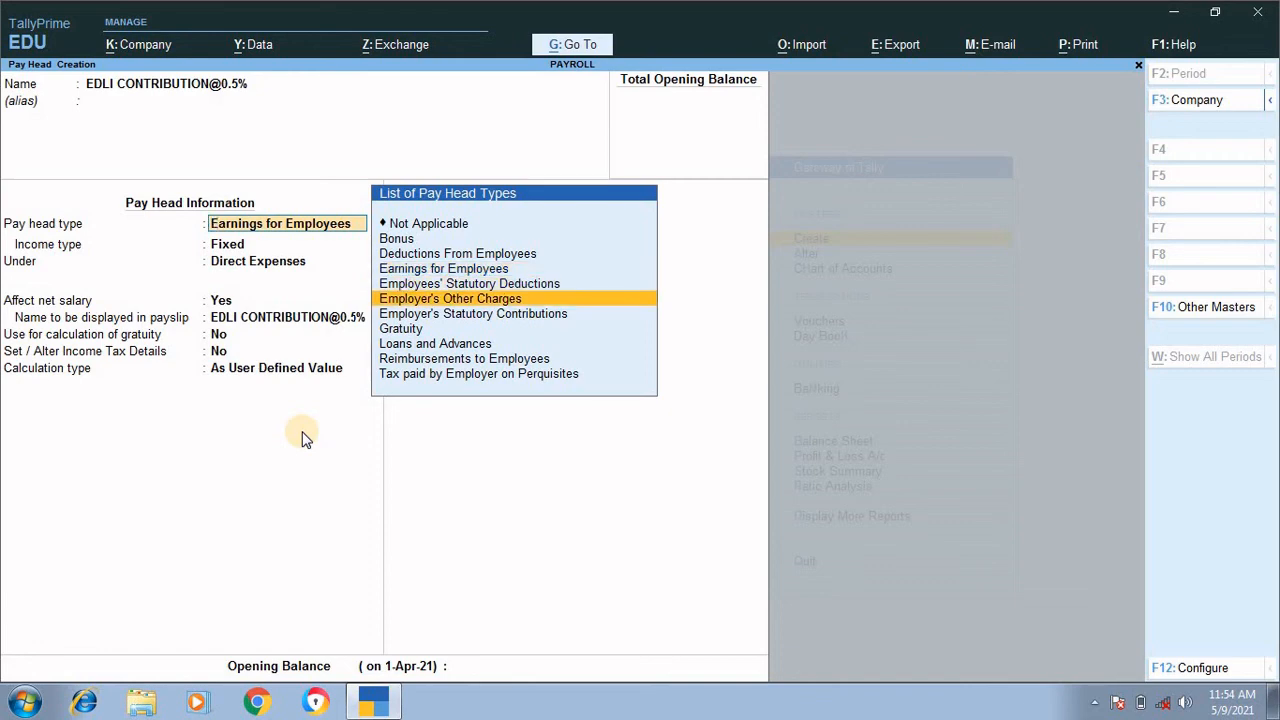
key("Return")
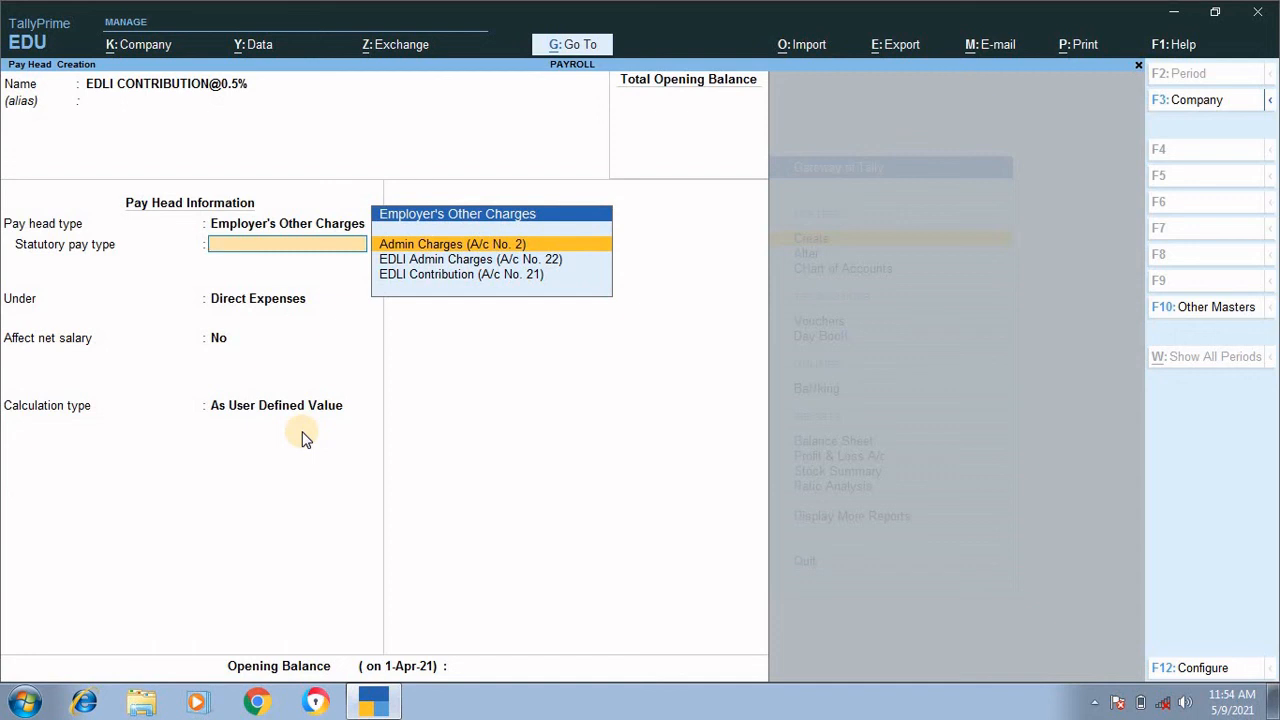
Step: Set the statutory pay type to EDLI Contribution (A/c No. 21), under Current Liabilities, with Affect net salary at No
key("Down")
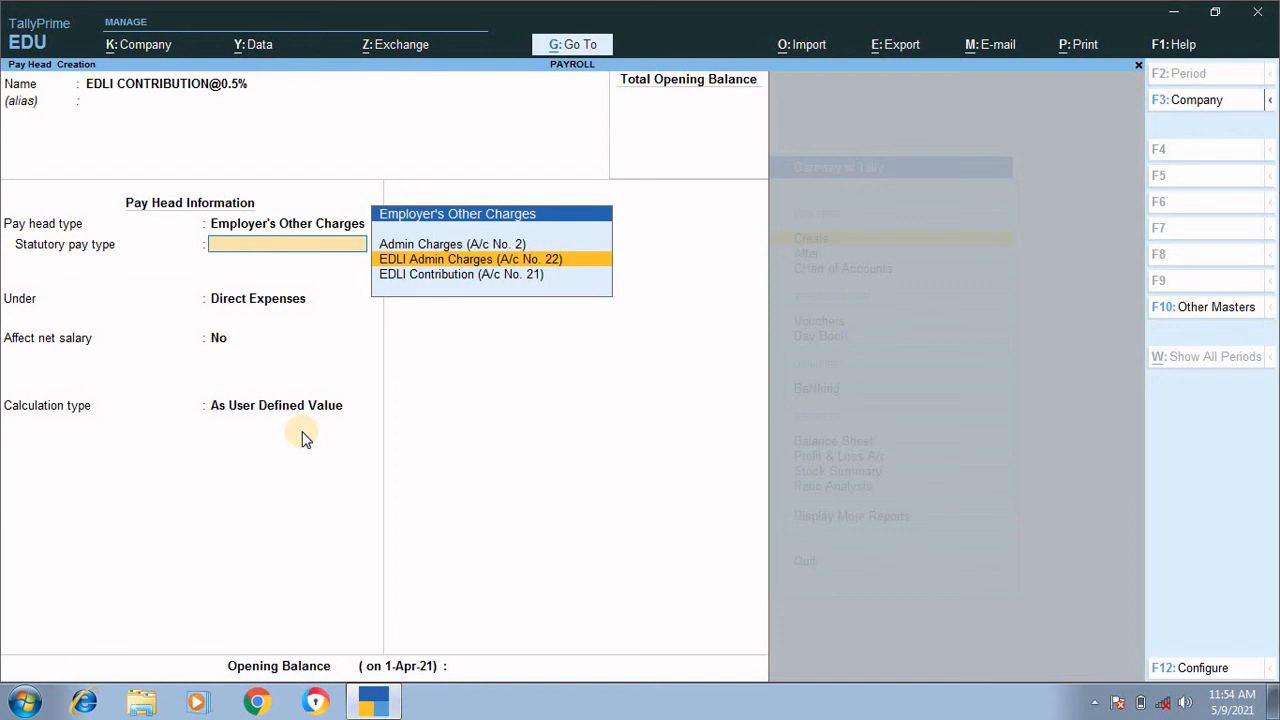
key("Down")
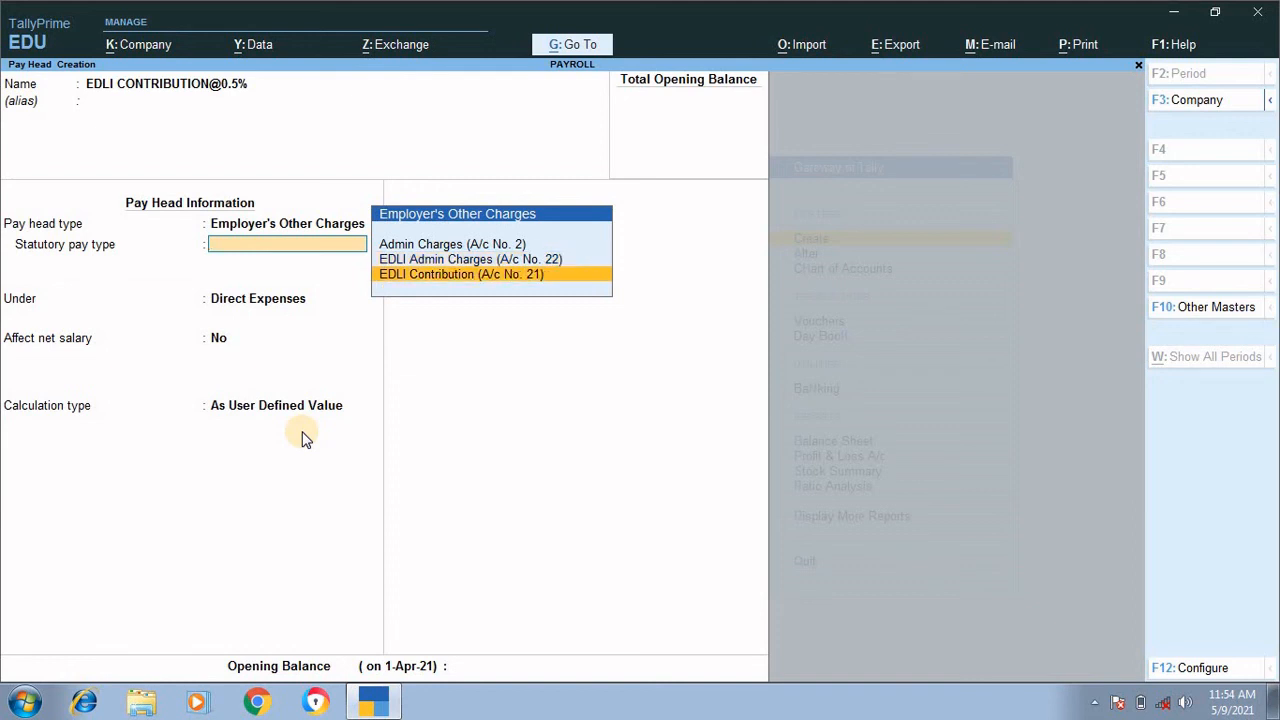
key("Return")
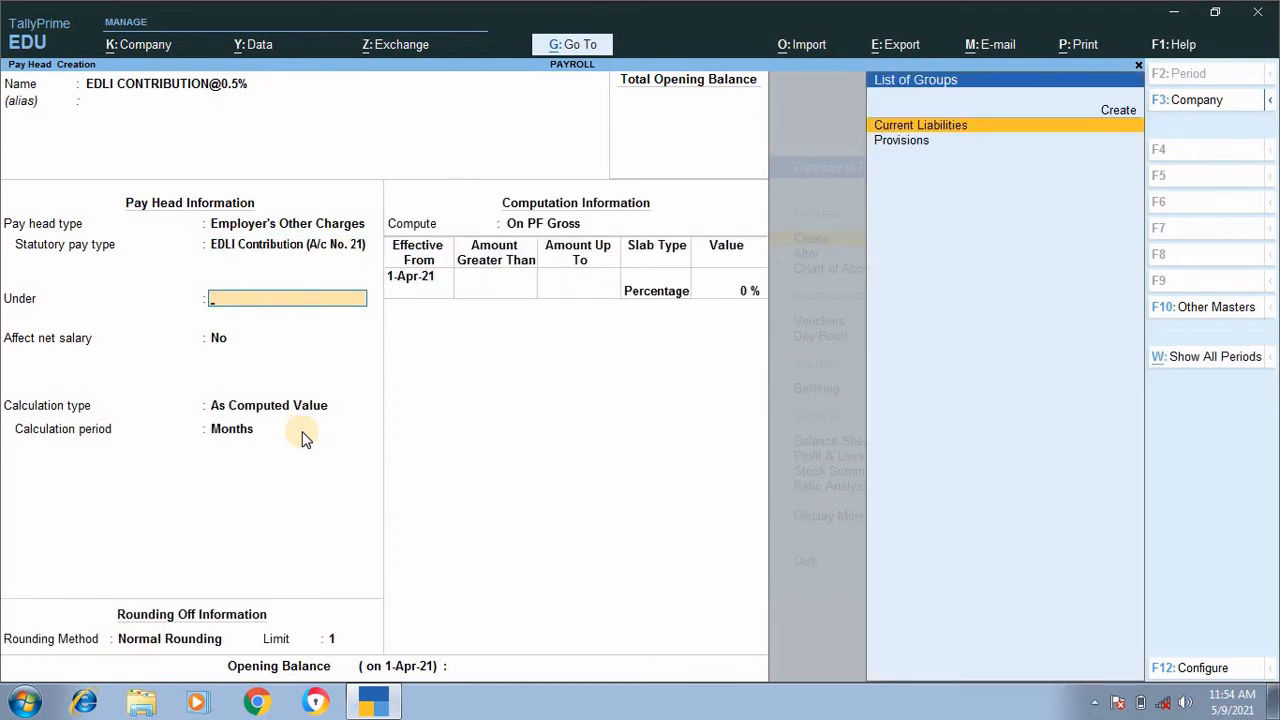
key("Return")
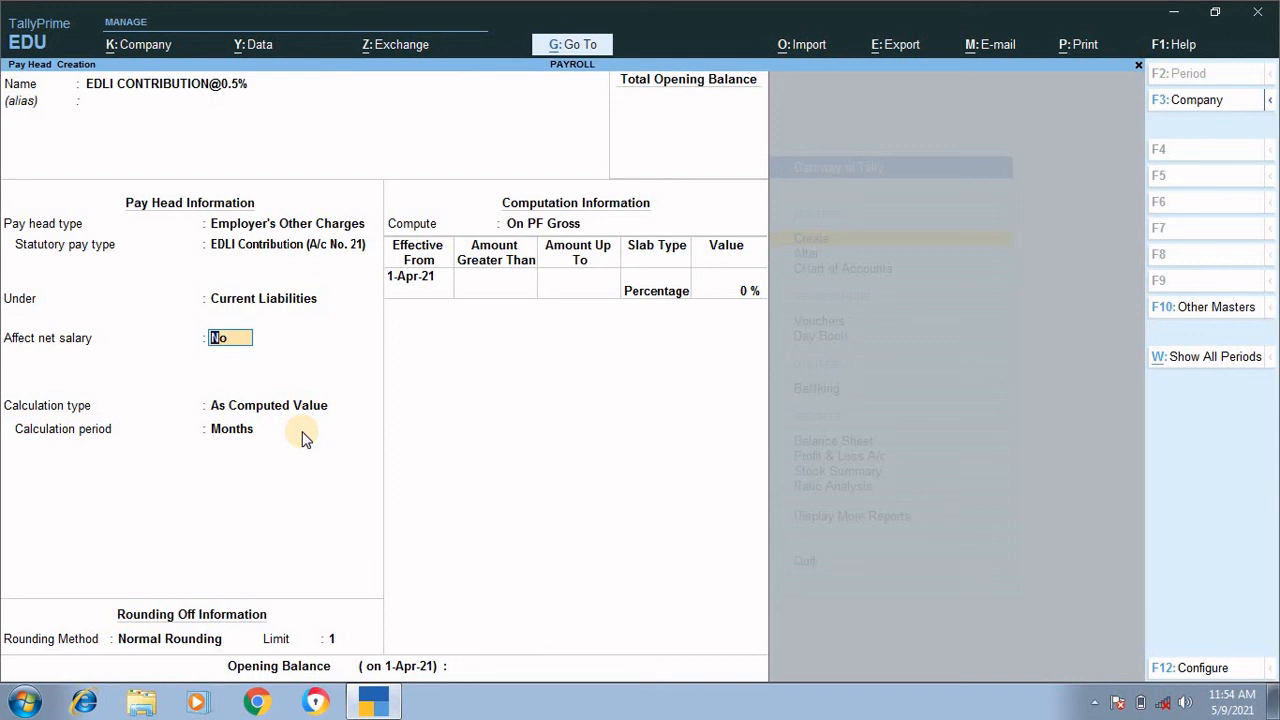
key("Return")
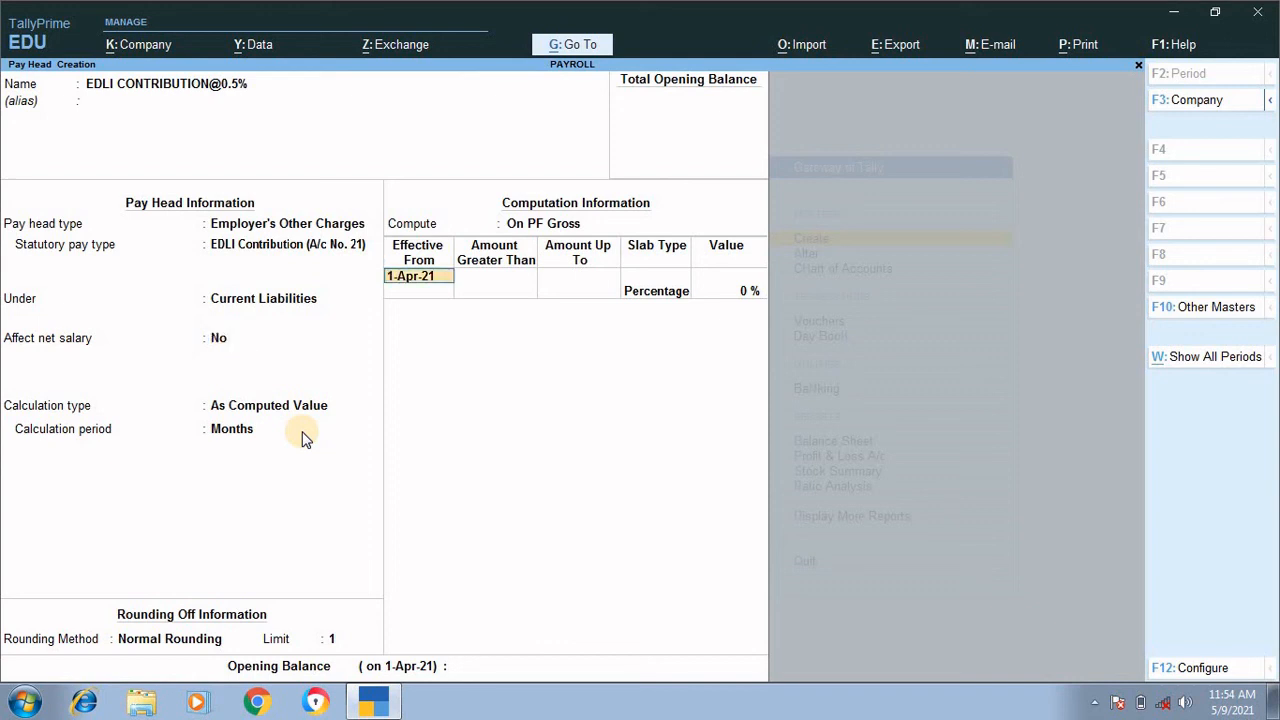
Step: Define the EDLI slab effective 1-Apr-21 with no upper limit as a Percentage of 0.5%
key("Return")
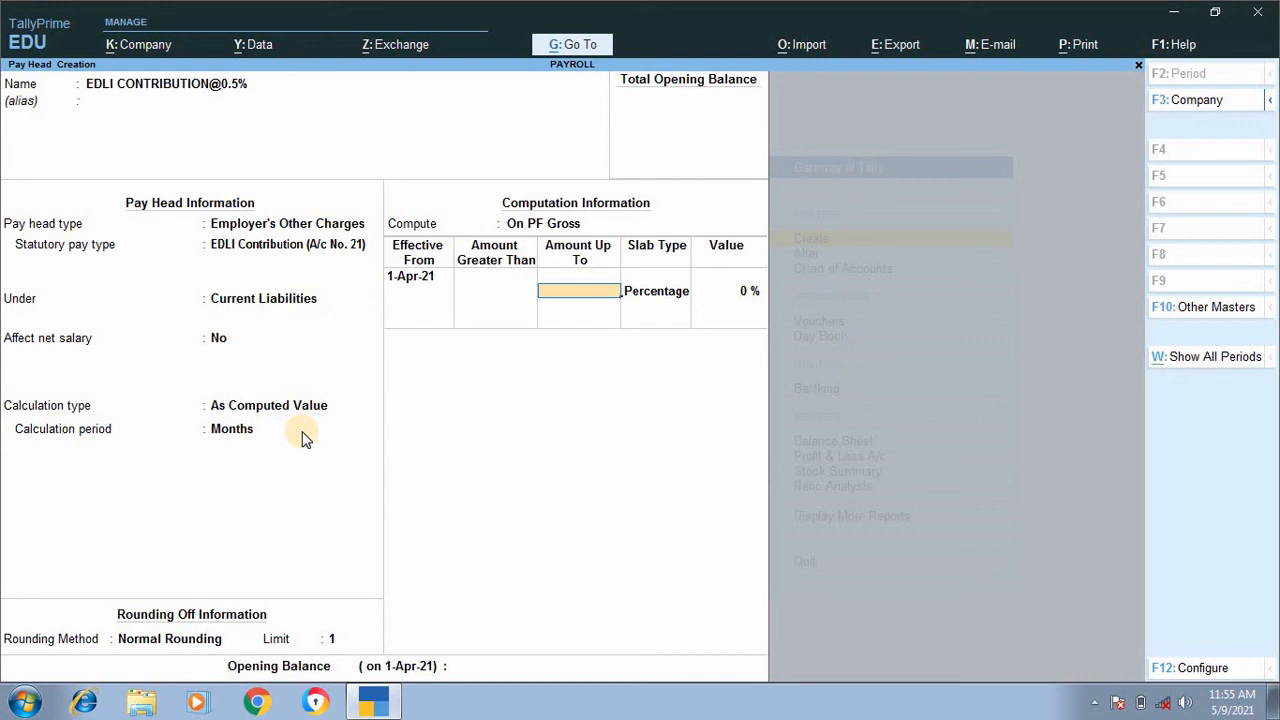
key("Return")
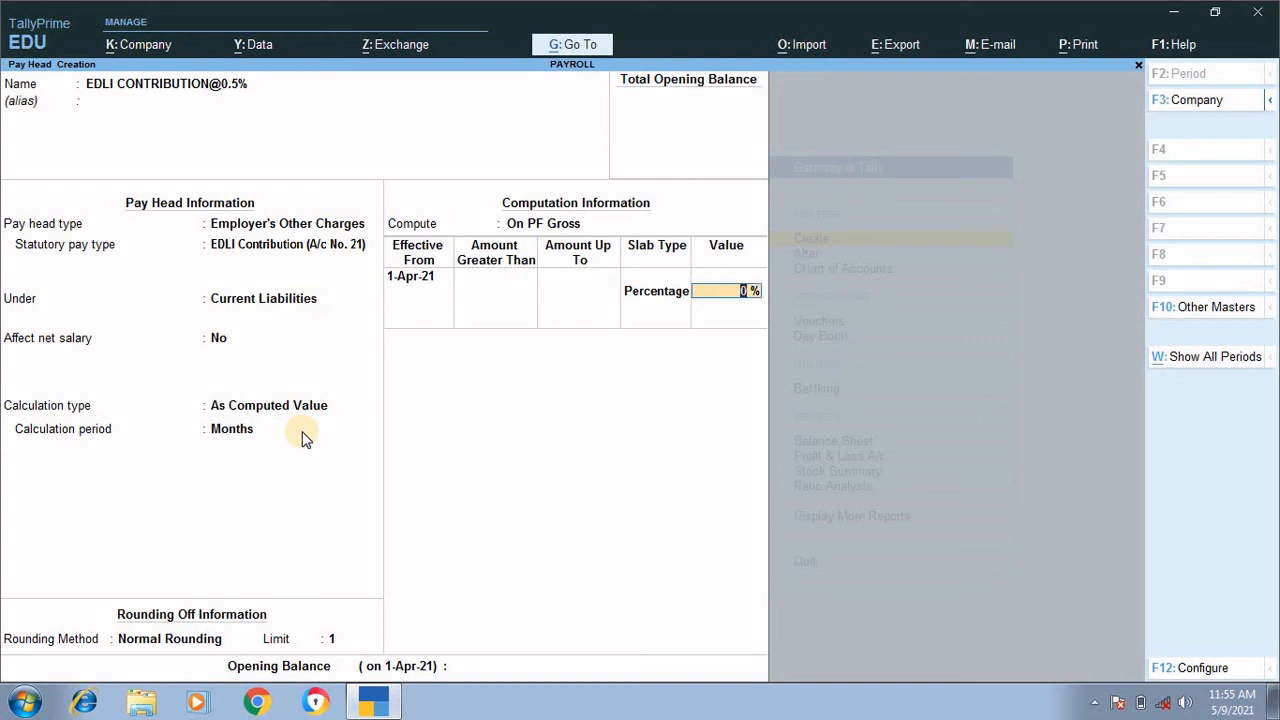
type("0.5")
key("Return")
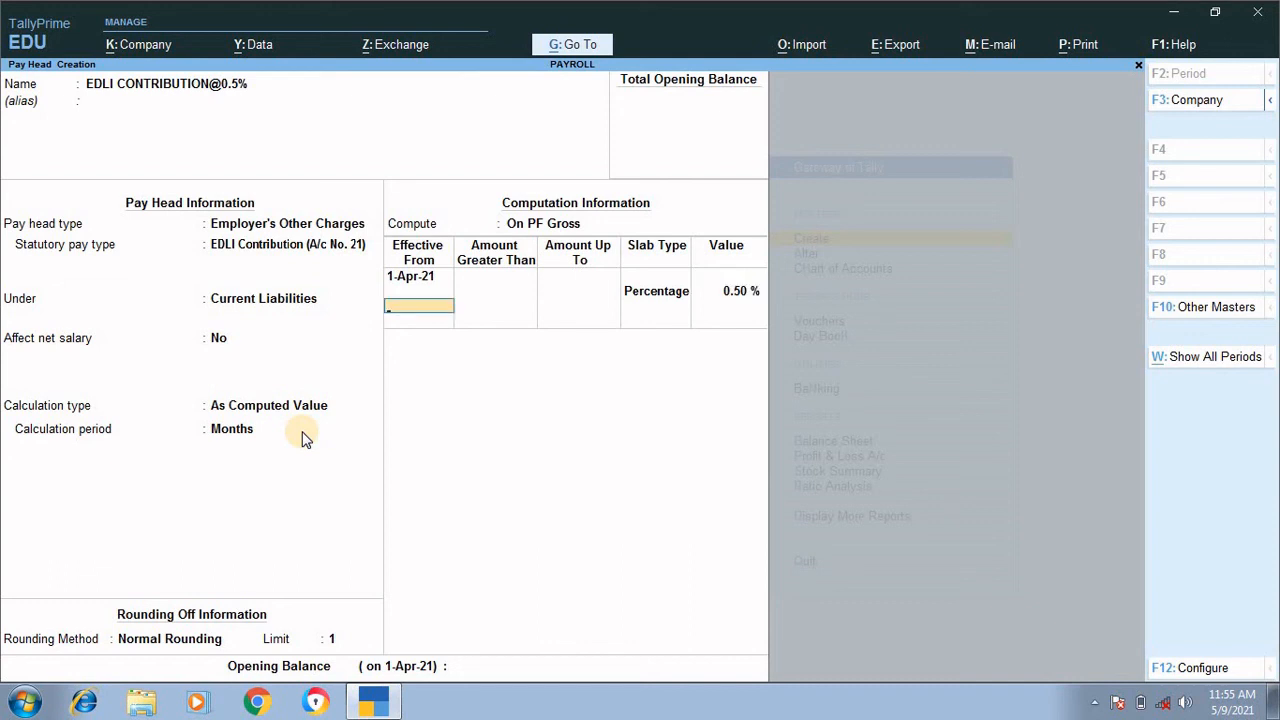
Step: End the slab list and save the EDLI contribution pay head with no opening balance
key("Return")
key("Return")
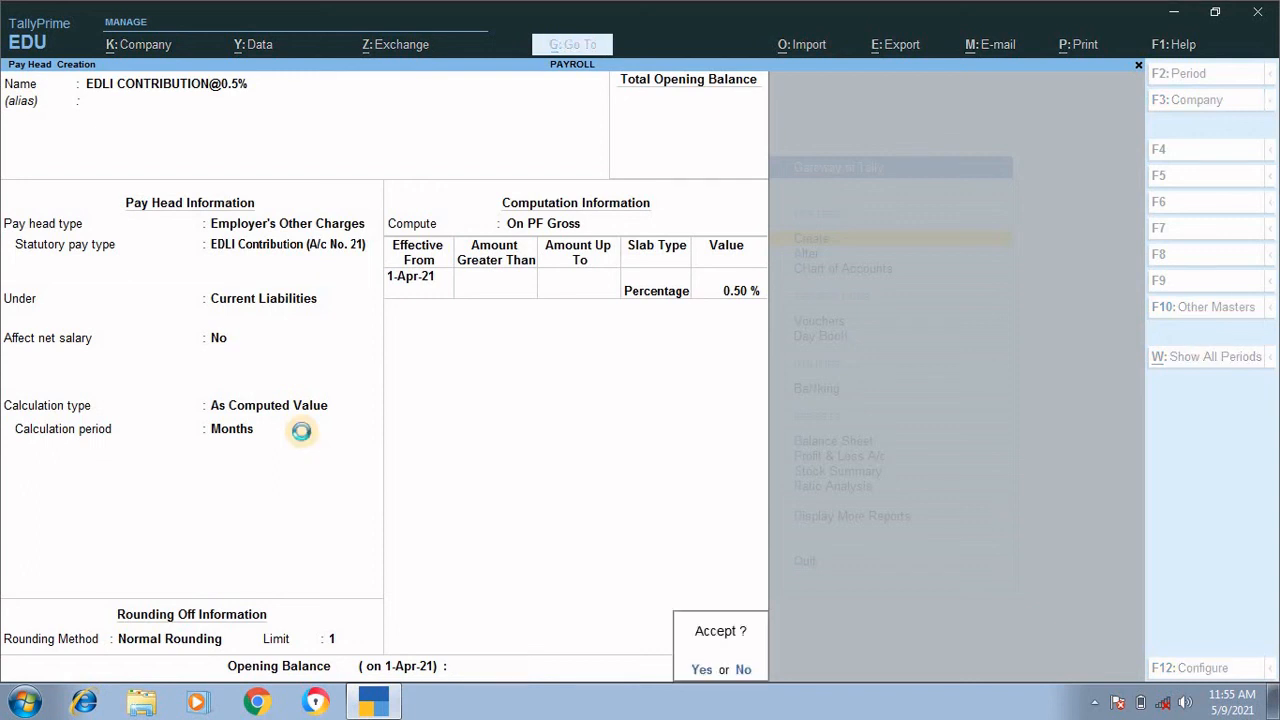
key("Return")
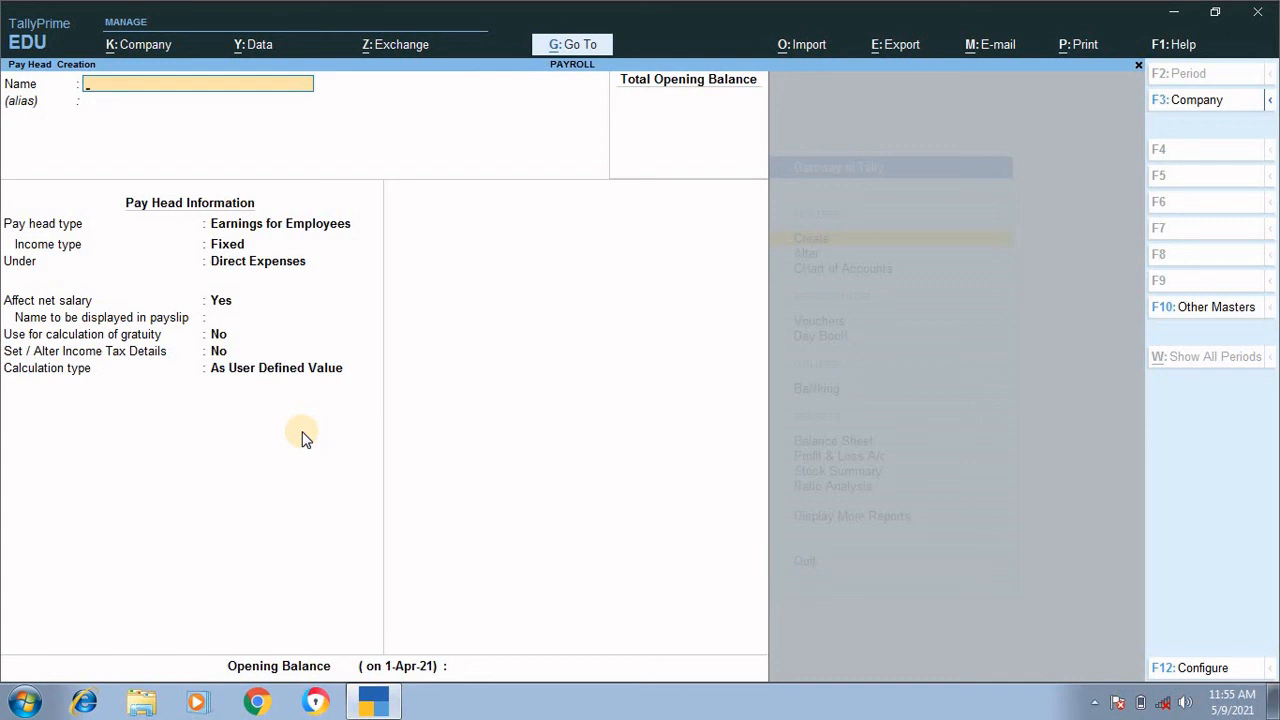
type("EMPLOYER ESI CONTRI")
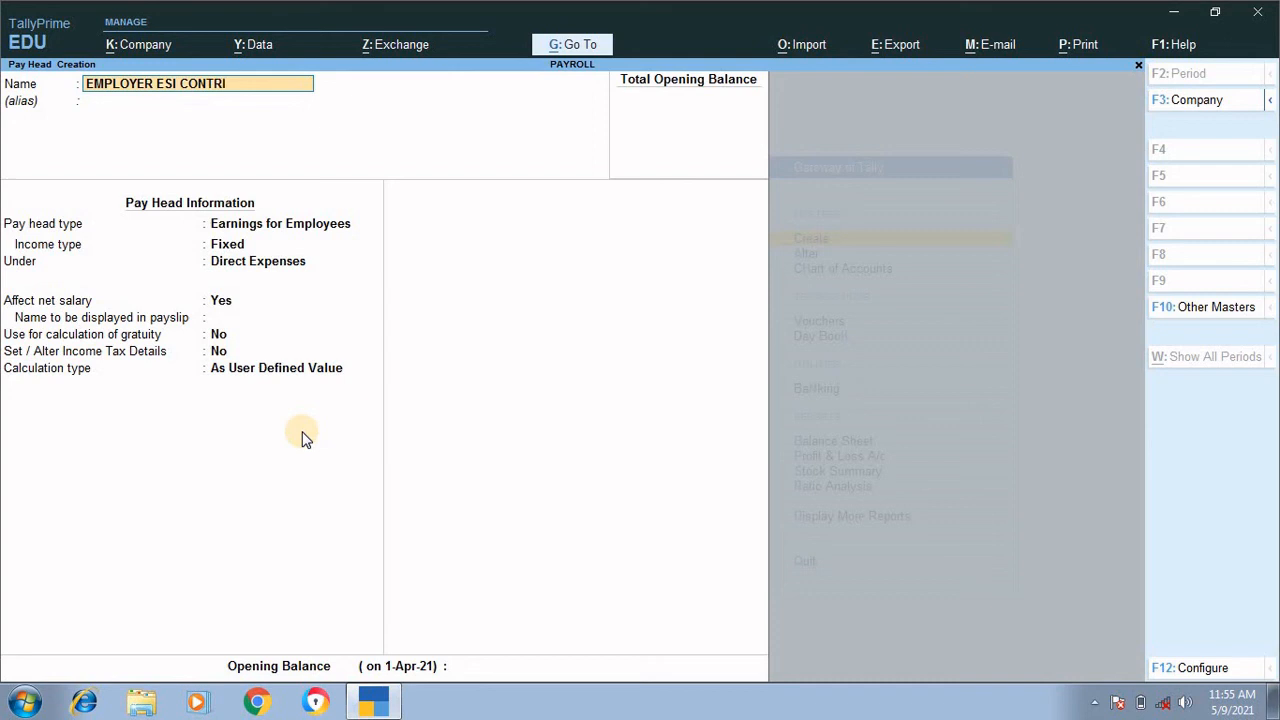
type("BUTION@3.75%")
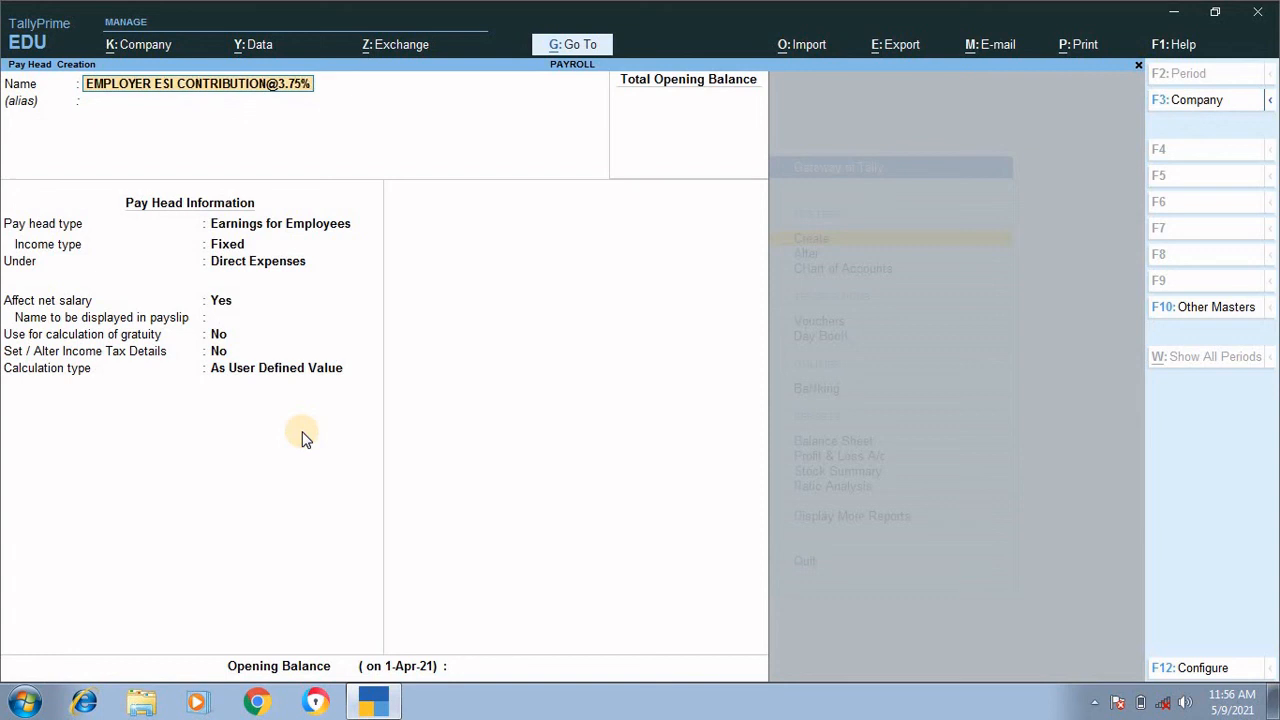
key("Return")
key("Return")
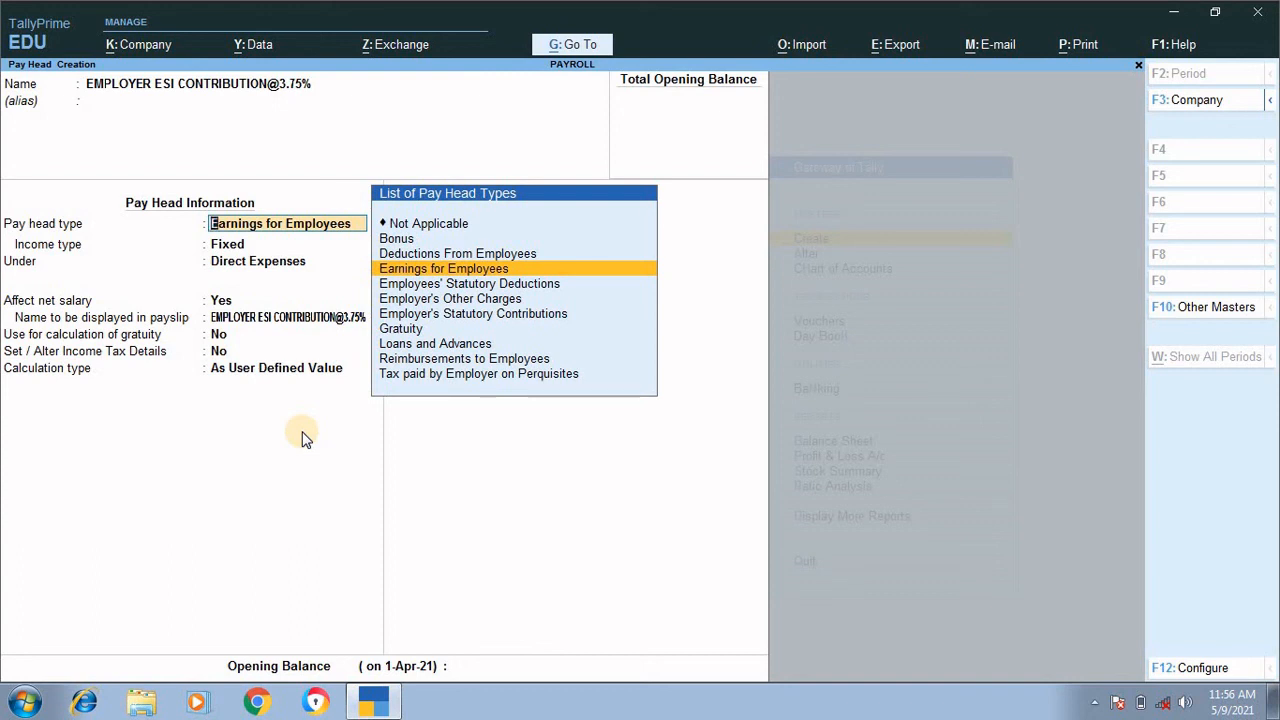
Step: Classify the pay head as Employer's Statutory Contributions with the statutory pay type Employee State Insurance
key("Down")
key("Down")
key("Down")
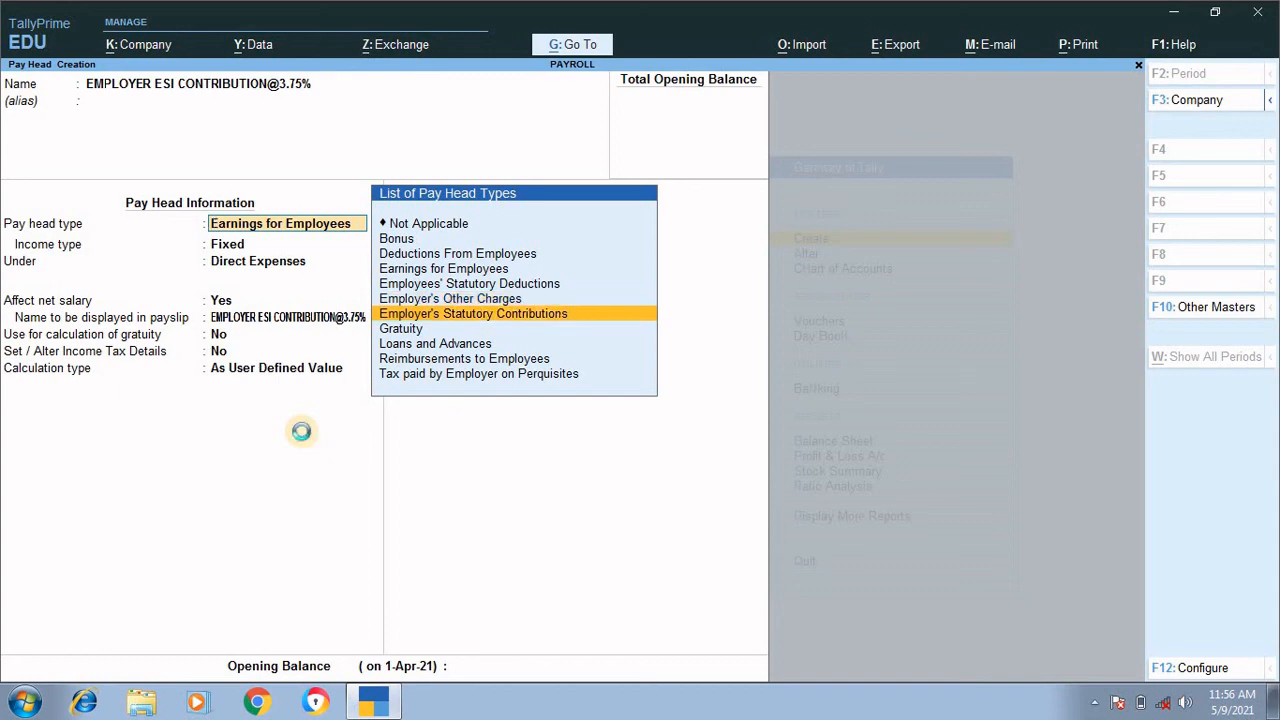
key("Return")
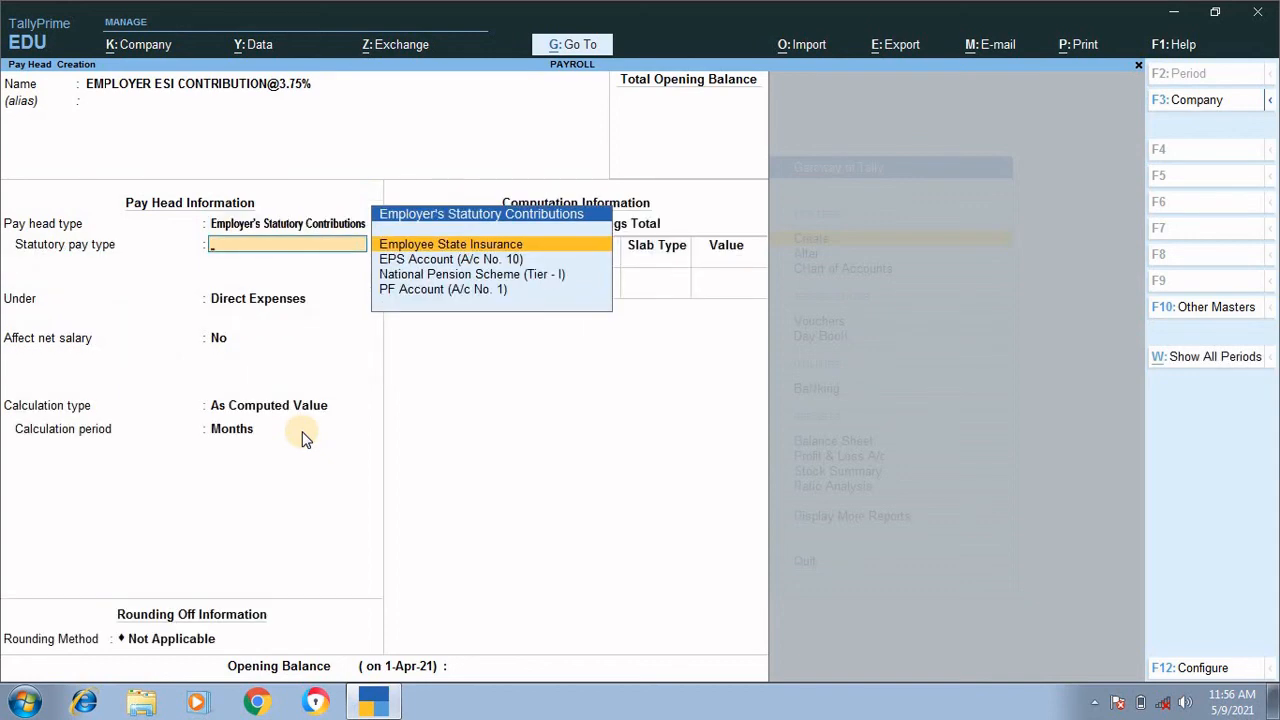
key("Return")
Step: Place the employer ESI pay head under Indirect Expenses and keep Affect net salary at No
key("Down")
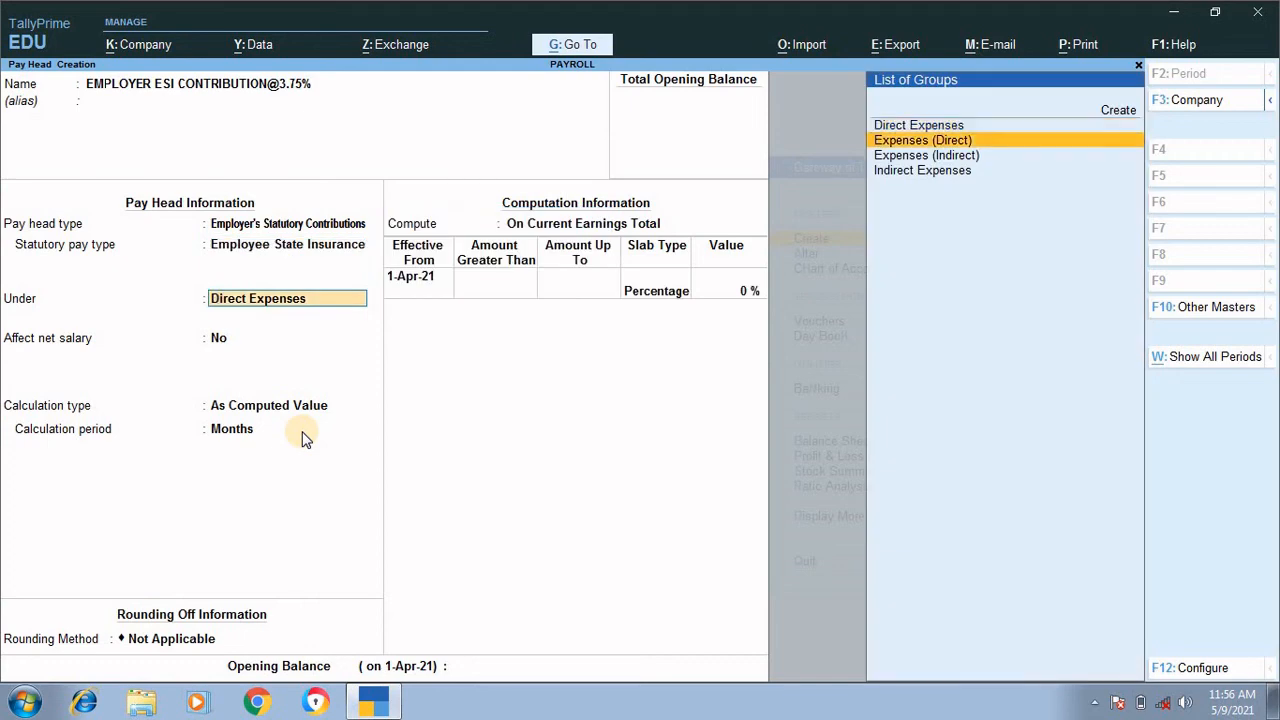
key("Down")
key("Down")
key("Return")
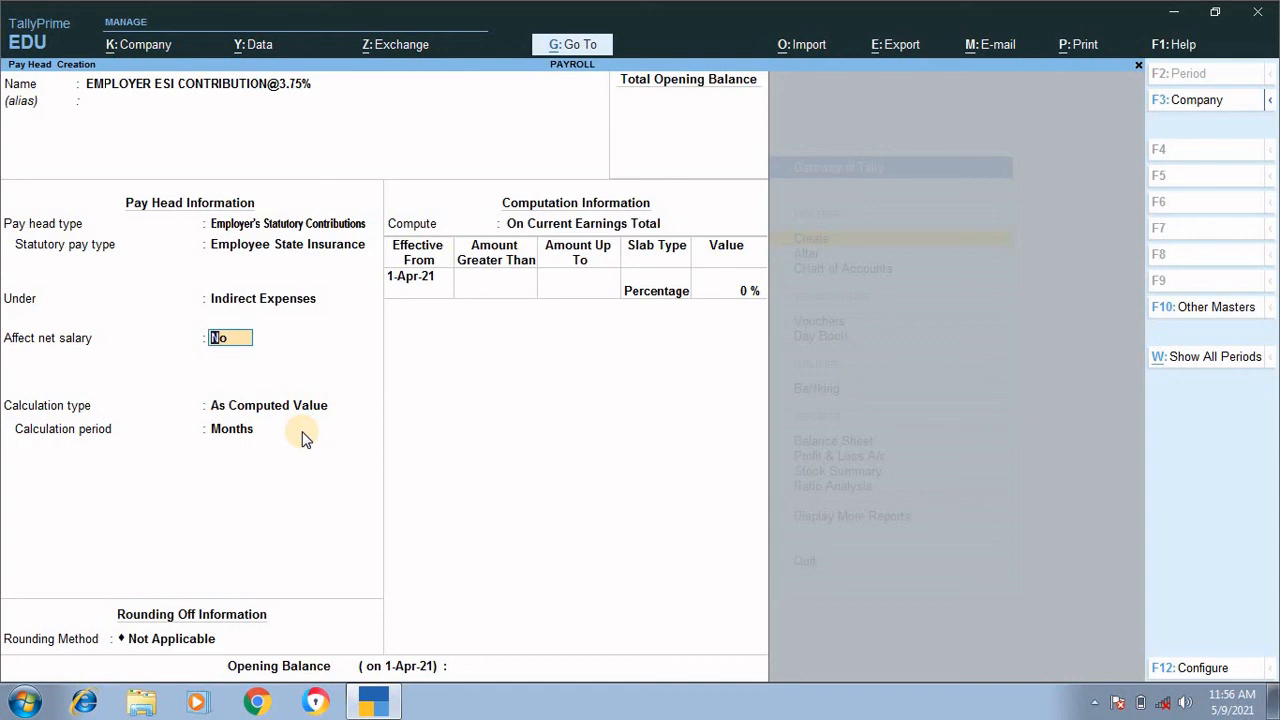
key("Return")
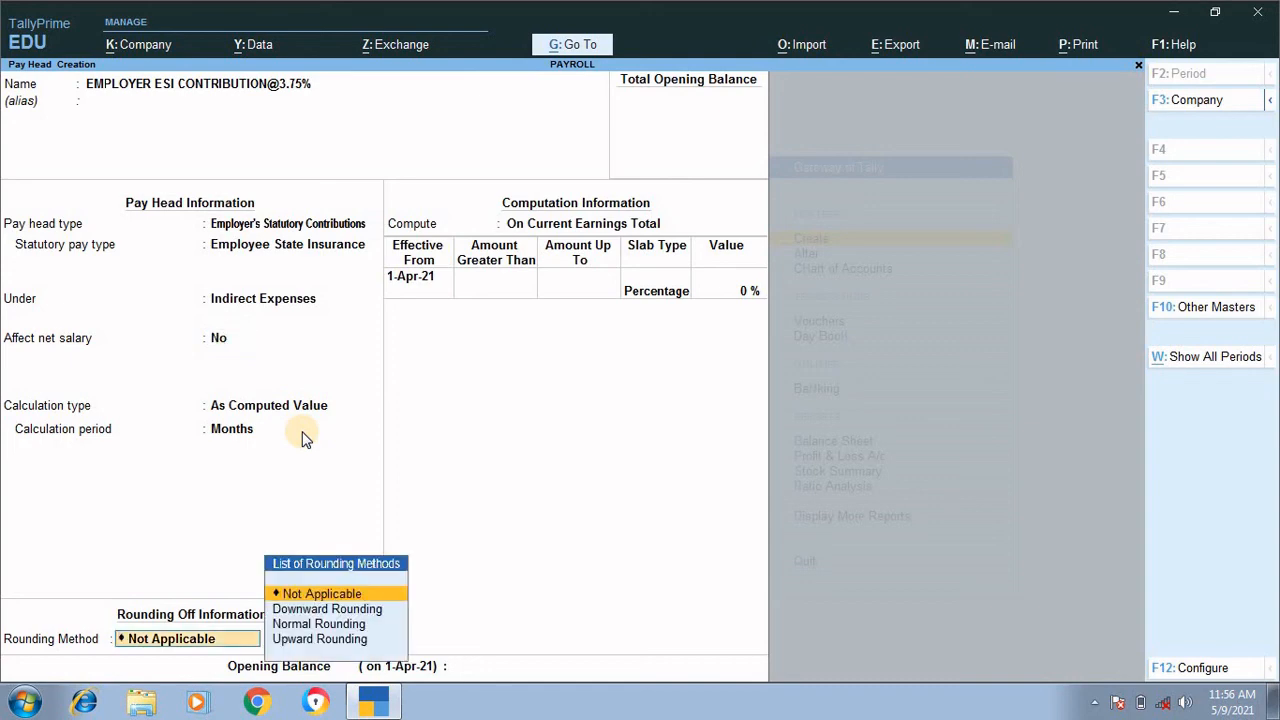
Step: Set the employer ESI pay head's rounding method to Normal Rounding with a limit of 1
key("Down")
key("Down")
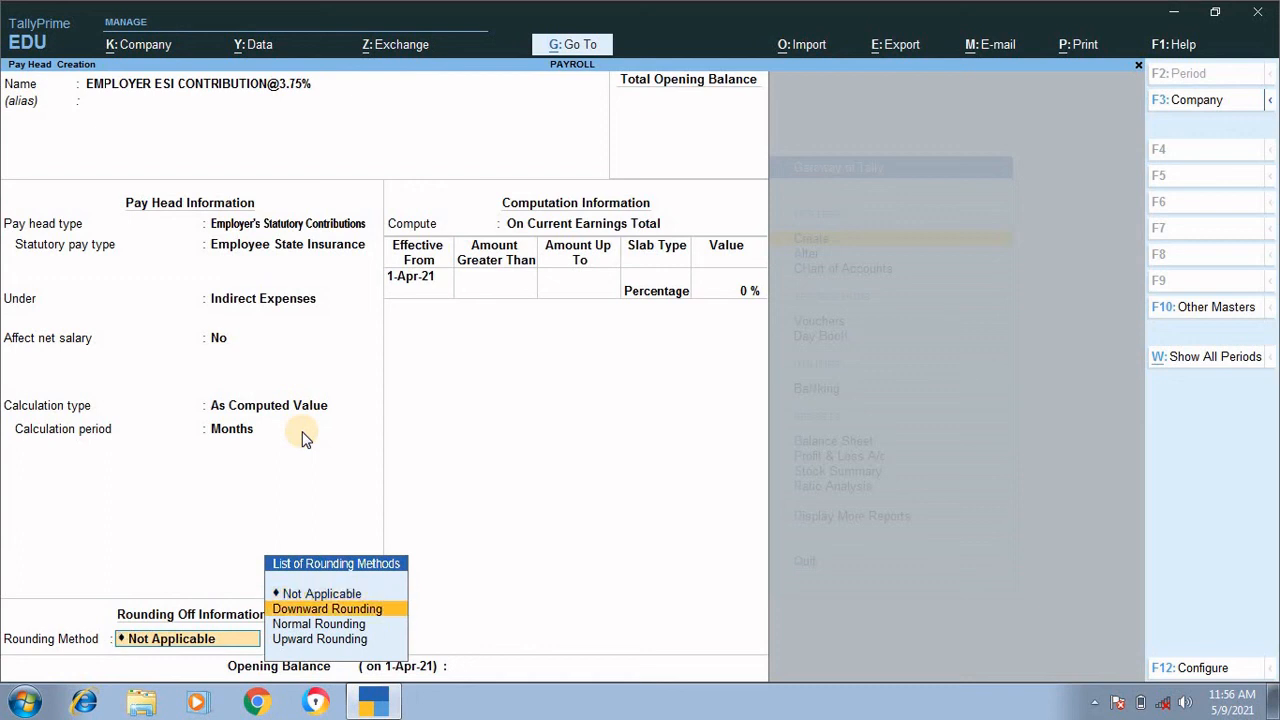
key("Return")
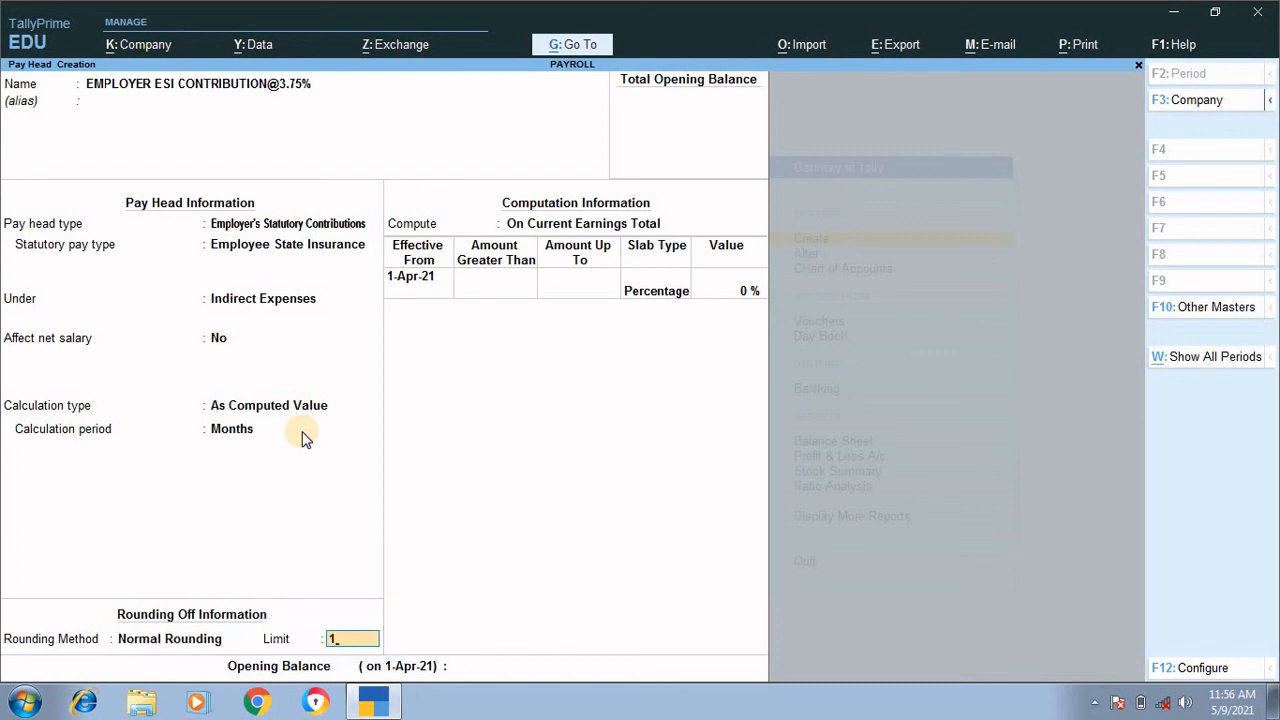
type("1")
key("Return")
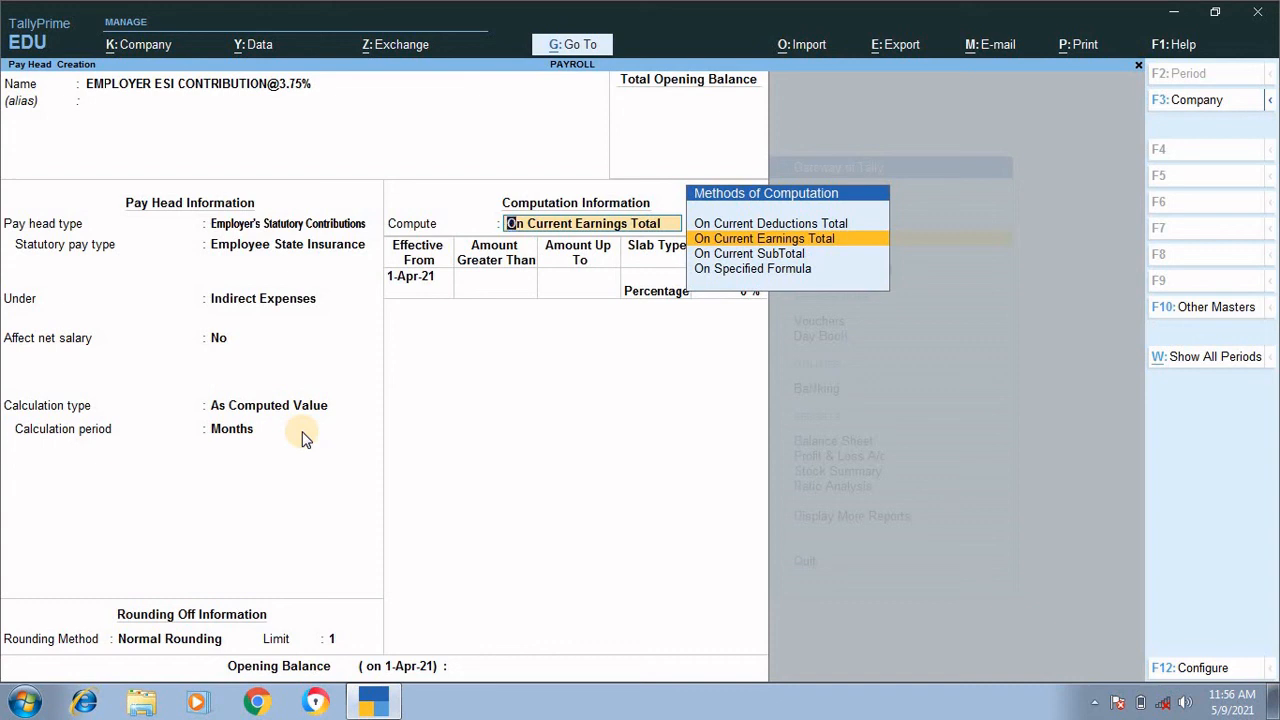
Step: Compute employer ESI On Current Earnings Total, with a slab effective 1-Apr-21 at a Percentage of 3.75%
key("Return")
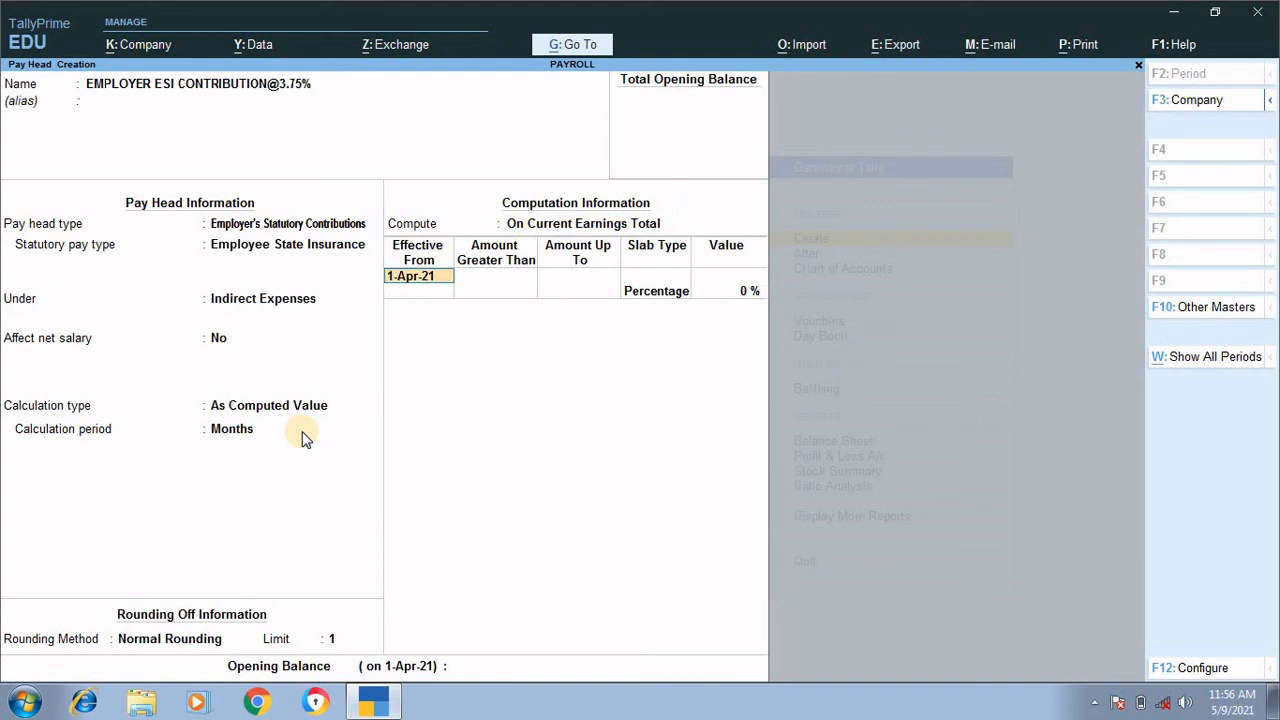
key("Return")
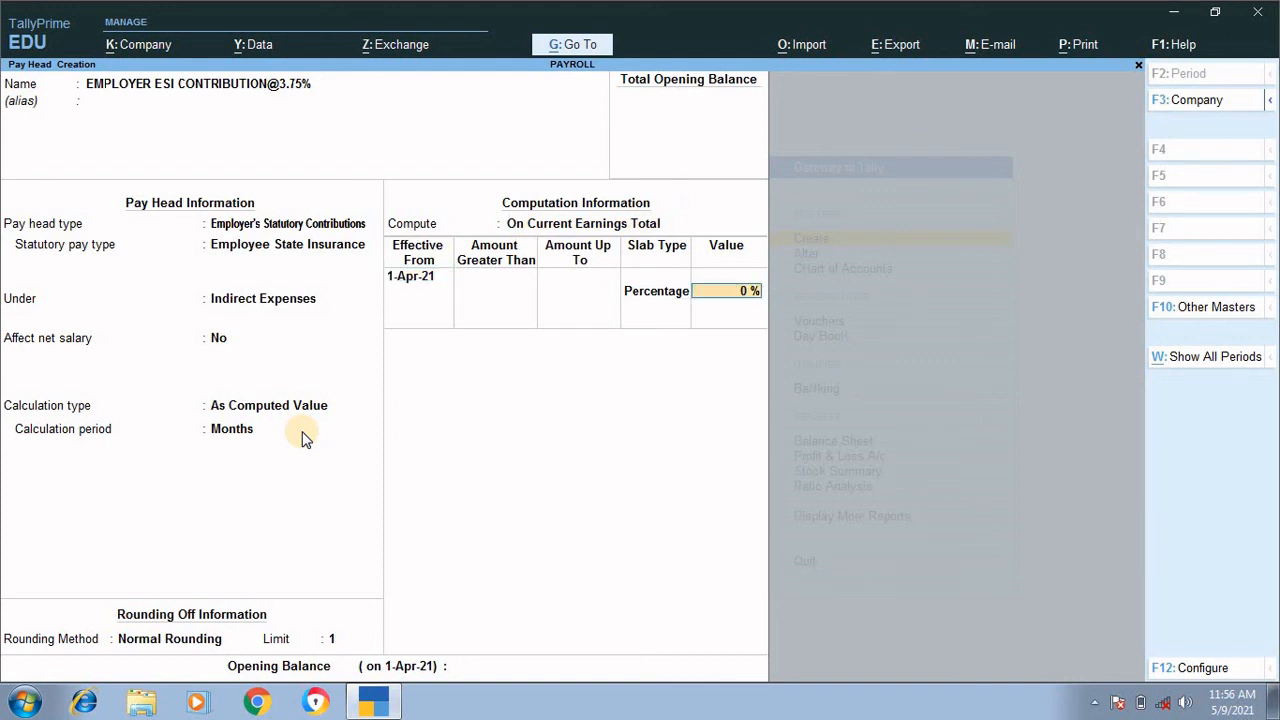
type("3.75")
key("Return")
key("Return")
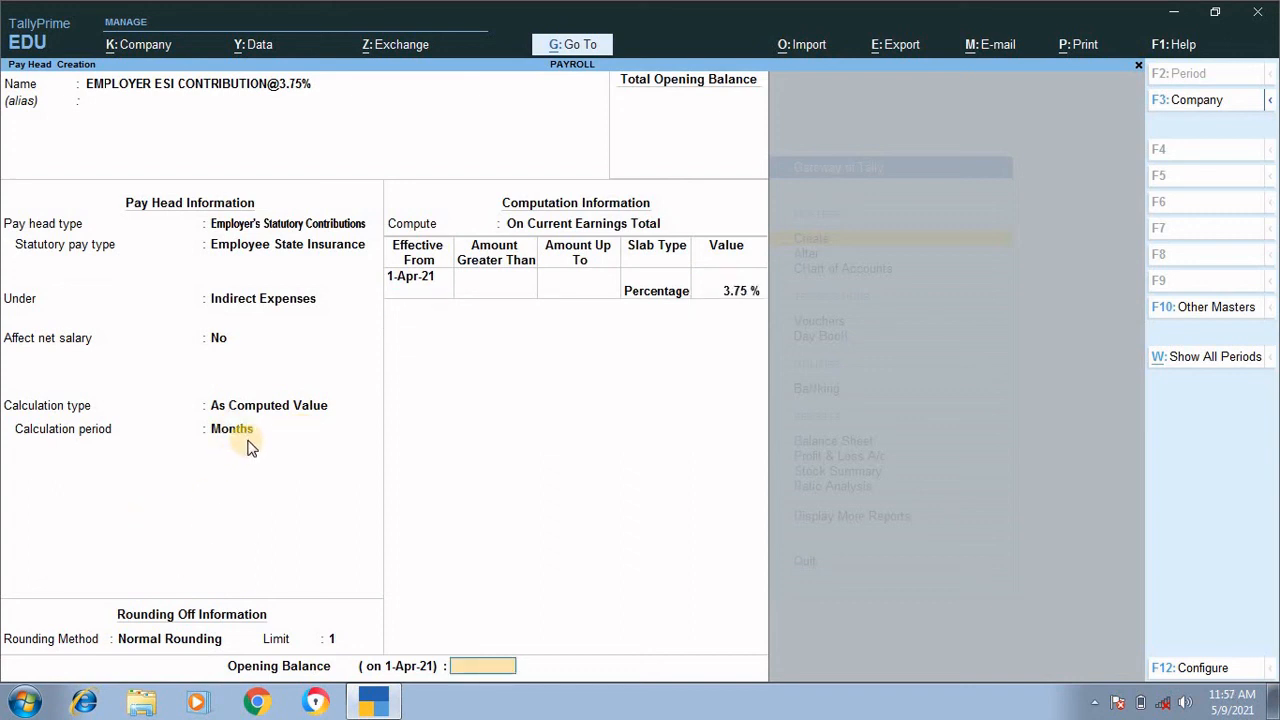
Step: End the slab list and save the employer ESI contribution pay head with no opening balance
key("Return")
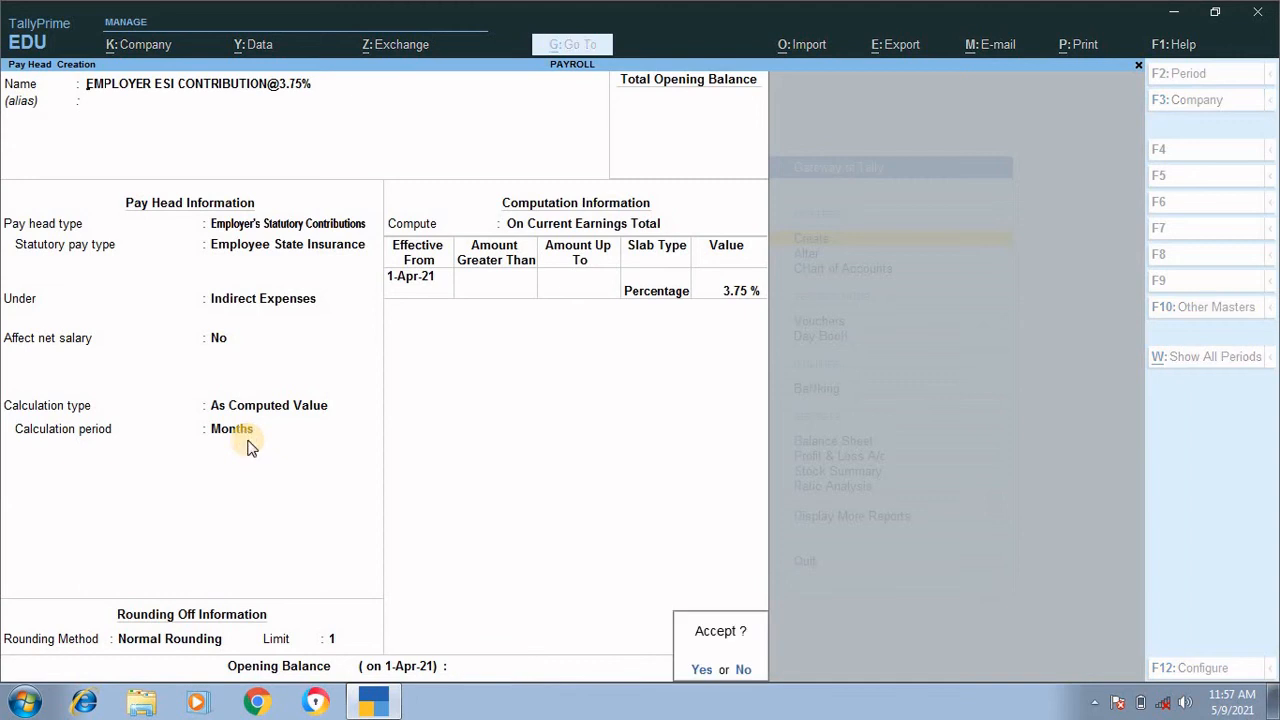
key("Return")
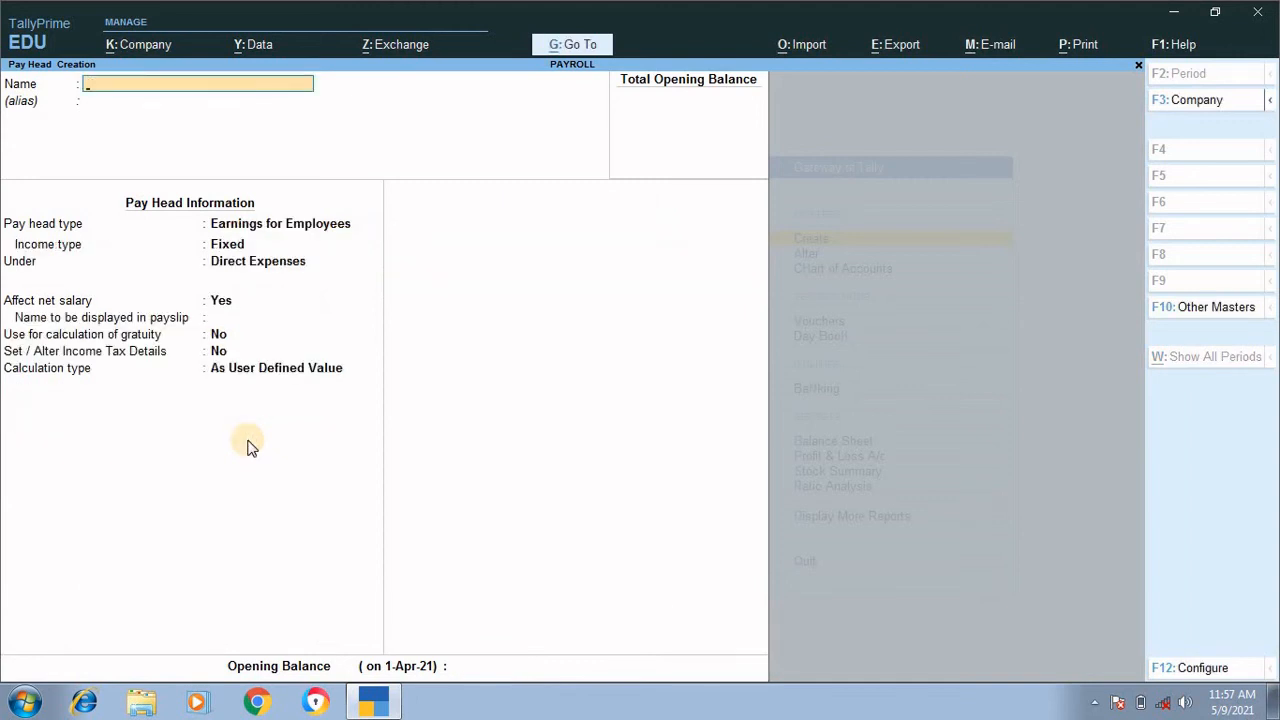